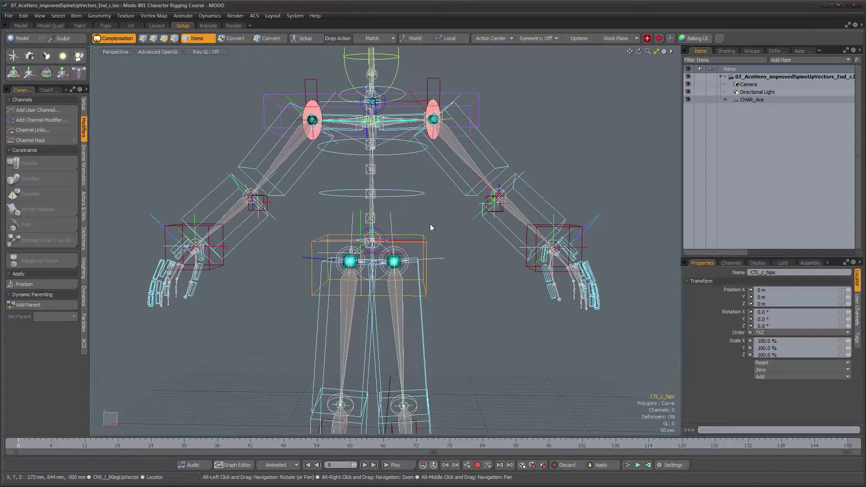
Test the existing CTL_c_hips control by moving it about 22 mm in X and -13 mm in Y, and undo the move
{"action": "right_click_drag", "start_coordinate": [463, 351], "coordinate": [439, 351], "text": "alt"}
{"action": "middle_click_drag", "start_coordinate": [439, 351], "coordinate": [444, 325], "text": "alt"}
{"action": "right_click_drag", "start_coordinate": [396, 254], "coordinate": [404, 254], "text": "alt"}
{"action": "scroll", "coordinate": [404, 254], "scroll_direction": "up", "scroll_amount": 3}
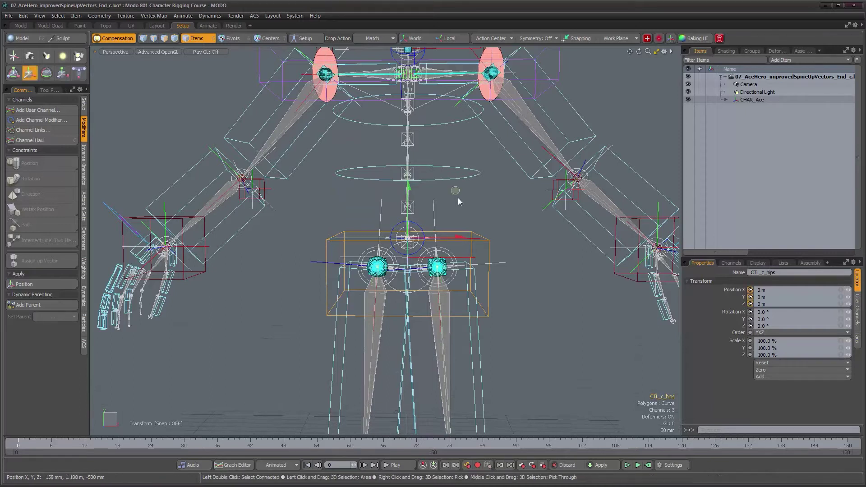
{"action": "left_click_drag", "start_coordinate": [456, 199], "coordinate": [472, 236], "text": "alt"}
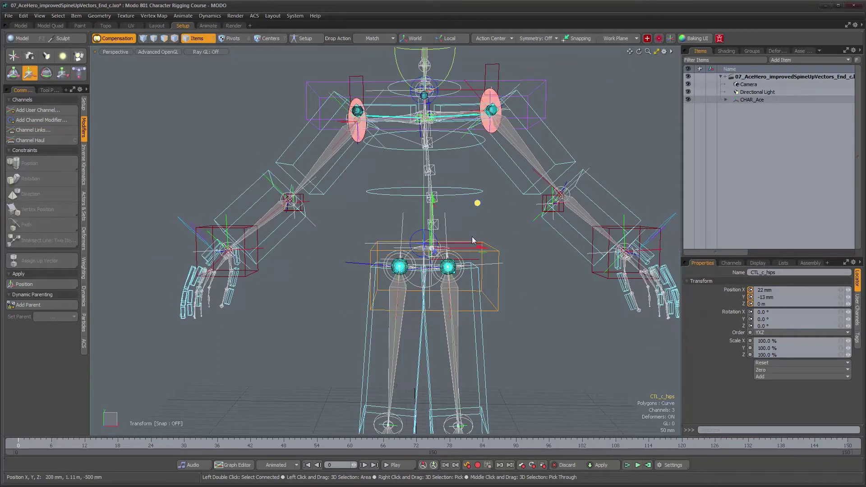
{"action": "left_click_drag", "start_coordinate": [534, 323], "coordinate": [507, 323], "text": "alt"}
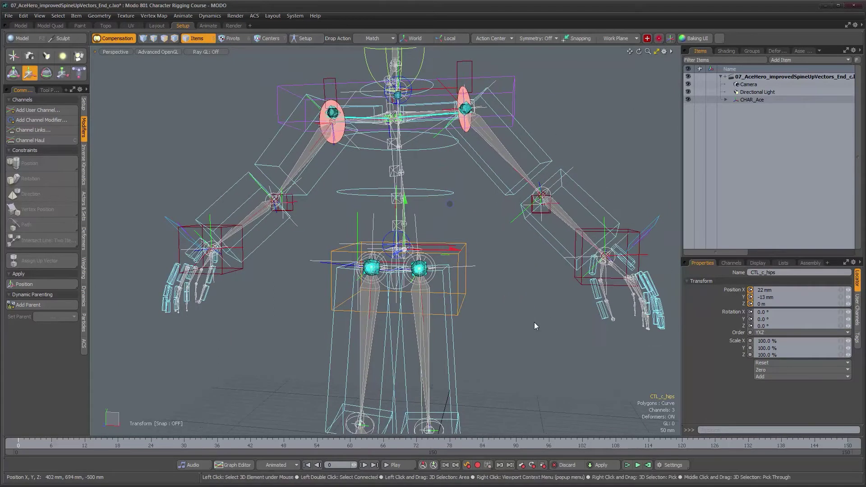
{"action": "key", "text": "ctrl+z"}
Test a larger hips control offset of about 58 mm in X and -11 mm in Y, and undo it
{"action": "left_click_drag", "start_coordinate": [416, 282], "coordinate": [472, 297], "text": "alt"}
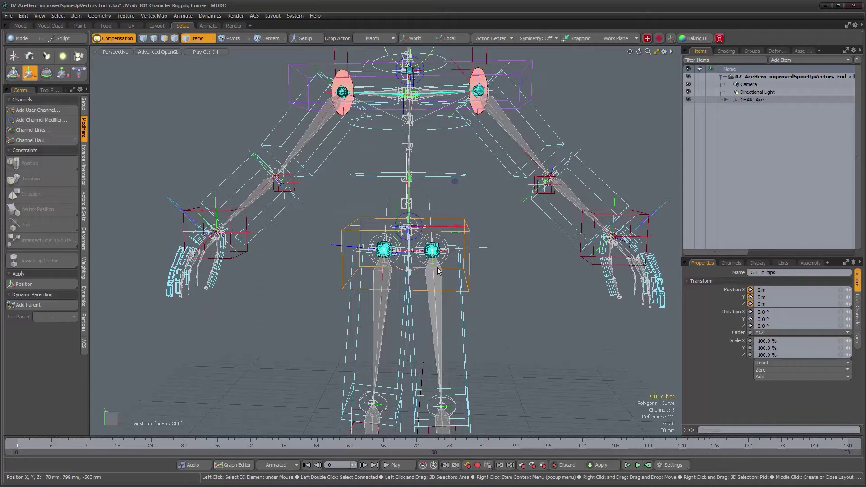
{"action": "left_click_drag", "start_coordinate": [476, 321], "coordinate": [453, 303], "text": "alt"}
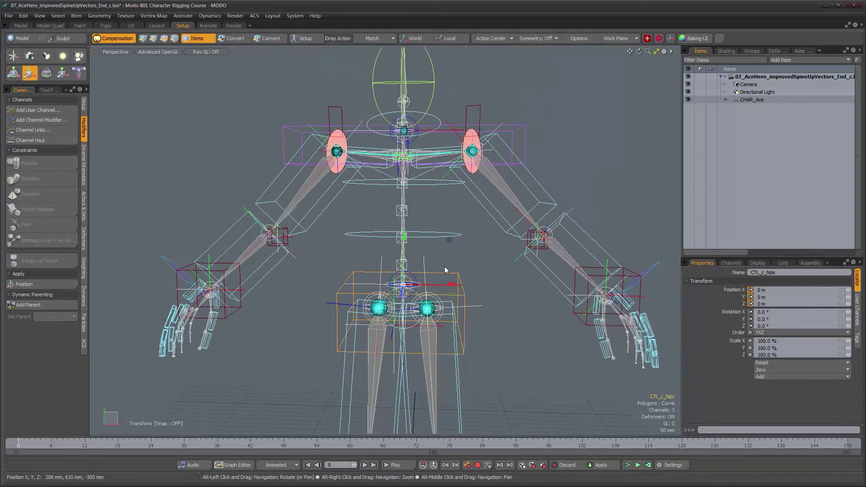
{"action": "left_click_drag", "start_coordinate": [472, 259], "coordinate": [468, 230], "text": "alt"}
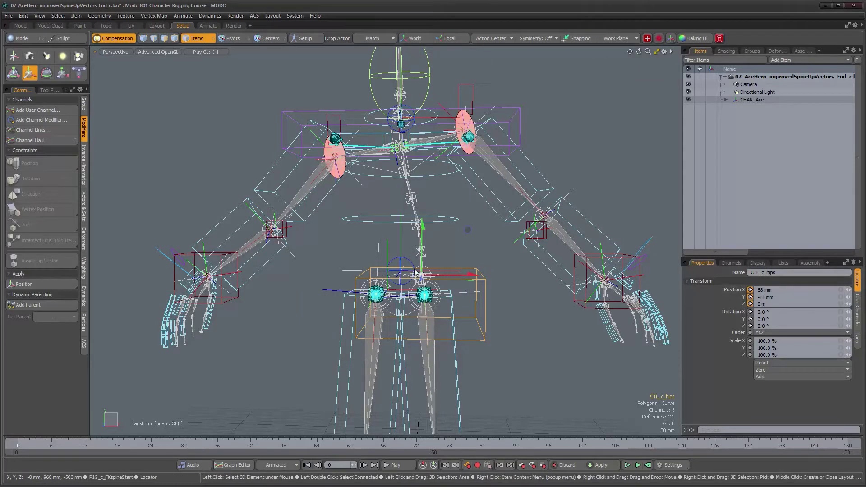
{"action": "key", "text": "ctrl+z"}
Undo the test transforms on the box-shaped hips control and rename it CTL_c_lowerTorsoCurve
{"action": "left_click_drag", "start_coordinate": [432, 267], "coordinate": [452, 262], "text": "alt"}
{"action": "key", "text": "e"}
{"action": "key", "text": "ctrl+z"}
{"action": "key", "text": "ctrl+z"}
{"action": "scroll", "coordinate": [460, 258], "scroll_direction": "up", "scroll_amount": 2, "text": "alt"}
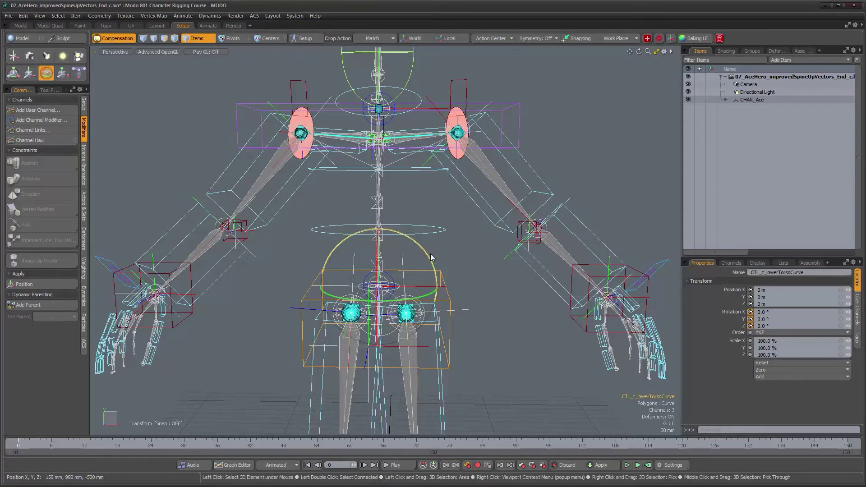
Test rotating and moving the CTL_c_lowerTorsoCurve control, undoing each transform
{"action": "left_click_drag", "start_coordinate": [434, 253], "coordinate": [452, 252]}
{"action": "key", "text": "ctrl+z"}
{"action": "key", "text": "w"}
{"action": "key", "text": "ctrl+z"}
Locate CTL_c_lowerTorsoCurve in the item hierarchy and add a new locator to the scene
{"action": "scroll", "coordinate": [451, 254], "scroll_direction": "down", "scroll_amount": 1}
{"action": "middle_click_drag", "start_coordinate": [466, 321], "coordinate": [434, 251], "text": "alt"}
{"action": "scroll", "coordinate": [458, 265], "scroll_direction": "down", "scroll_amount": 3}
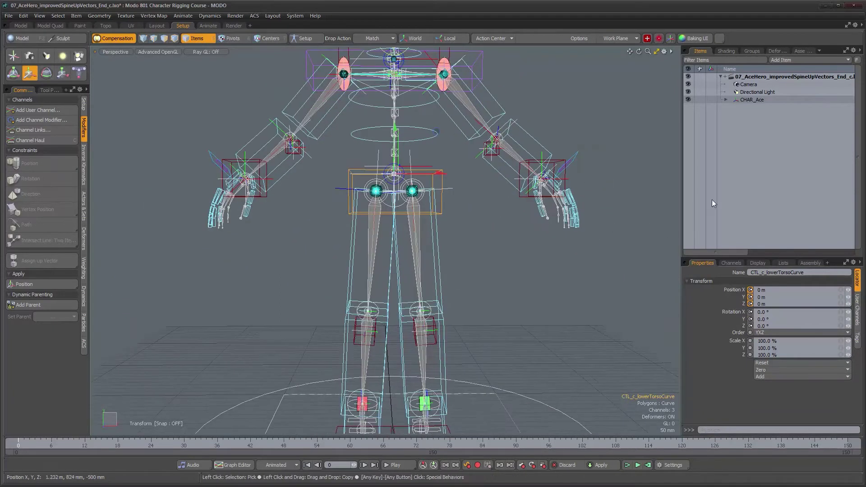
{"action": "key", "text": "f"}
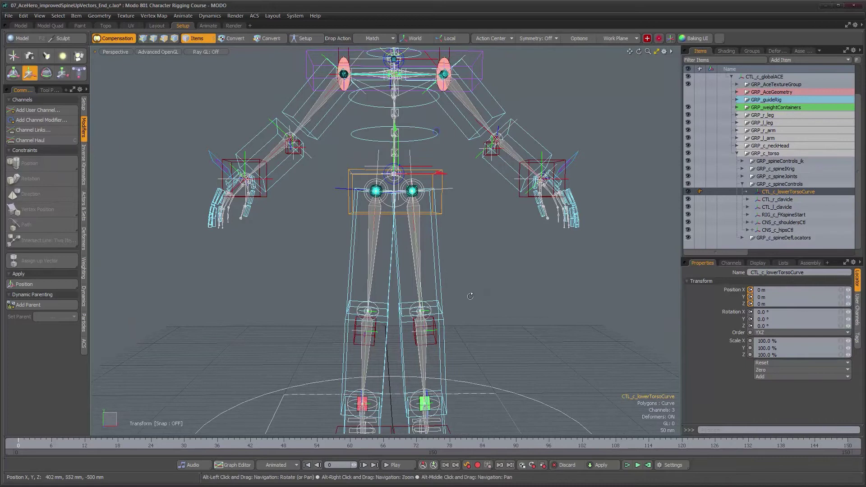
{"action": "middle_click_drag", "start_coordinate": [476, 316], "coordinate": [465, 241], "text": "alt"}
{"action": "right_click_drag", "start_coordinate": [465, 241], "coordinate": [425, 167], "text": "alt"}
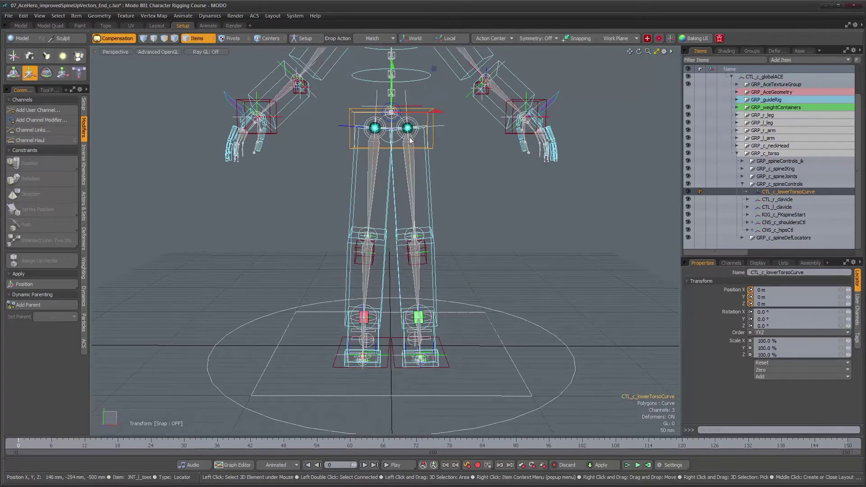
{"action": "left_click_drag", "start_coordinate": [472, 264], "coordinate": [472, 275], "text": "alt"}
{"action": "middle_click_drag", "start_coordinate": [472, 274], "coordinate": [471, 276], "text": "alt"}
{"action": "key", "text": "shift+n"}
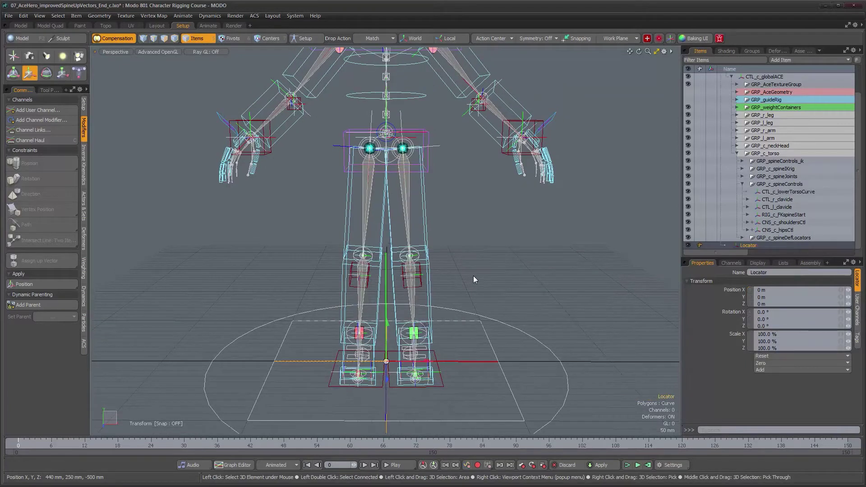
Parent the new locator under GRP_c_spineControls and rename it CTL_c_hips
{"action": "left_click_drag", "start_coordinate": [744, 246], "coordinate": [780, 175]}
{"action": "left_click_drag", "start_coordinate": [446, 240], "coordinate": [446, 245], "text": "alt"}
{"action": "middle_click_drag", "start_coordinate": [446, 245], "coordinate": [441, 273], "text": "alt"}
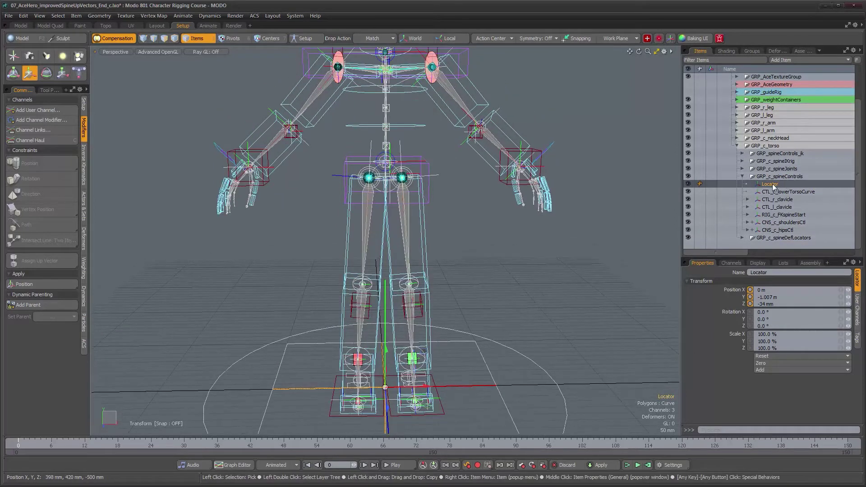
{"action": "type", "text": "CTL_c_hips"}
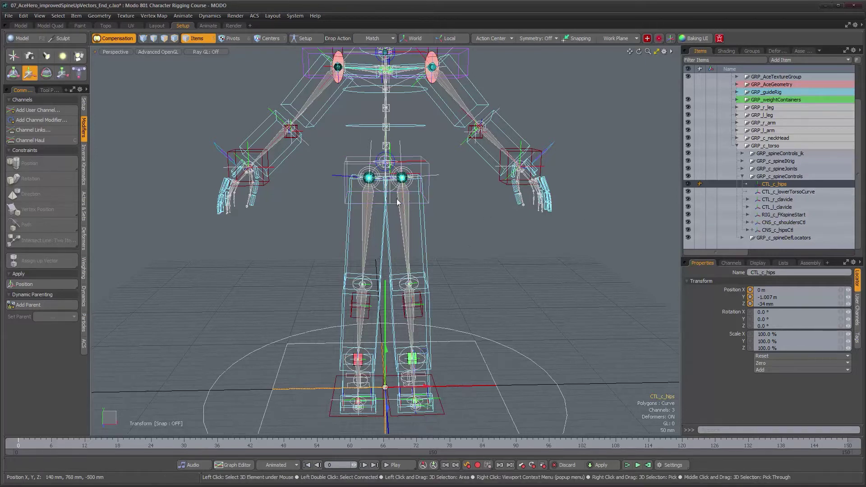
Match the CTL_c_hips locator's transforms to the JNT_c_hip joint between the thighs
{"action": "right_click_drag", "start_coordinate": [369, 169], "coordinate": [435, 188], "text": "alt"}
{"action": "left_click_drag", "start_coordinate": [435, 188], "coordinate": [375, 154], "text": "alt"}
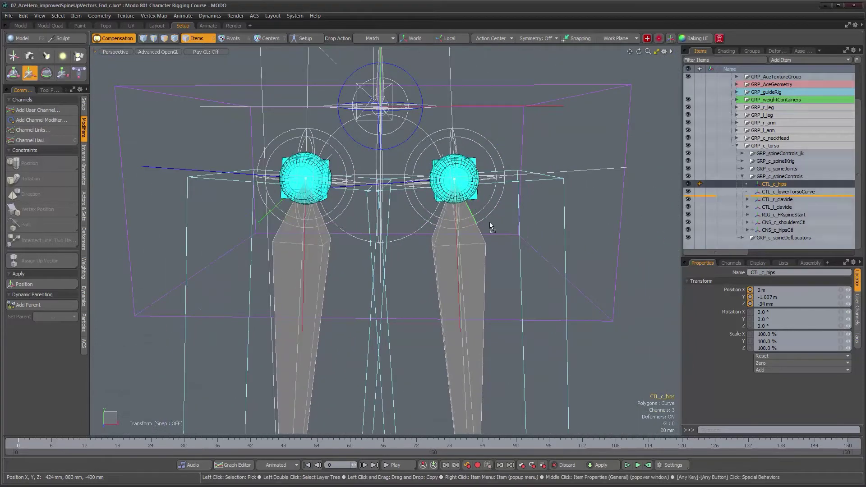
{"action": "key", "text": "ctrl+z"}
{"action": "right_click_drag", "start_coordinate": [442, 223], "coordinate": [348, 223], "text": "alt"}
{"action": "left_click_drag", "start_coordinate": [642, 247], "coordinate": [616, 269], "text": "alt+shift"}
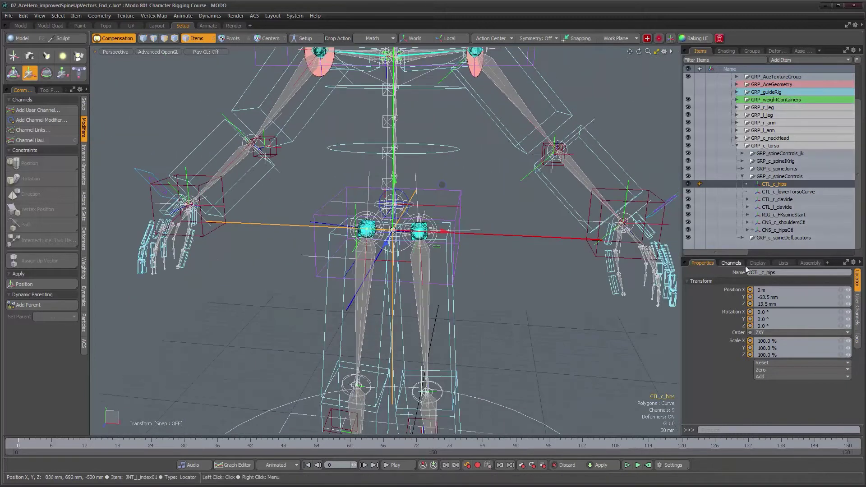
Give the CTL_c_hips locator a custom display shape in Replace style, using a Plane
{"action": "left_click", "coordinate": [757, 263]}
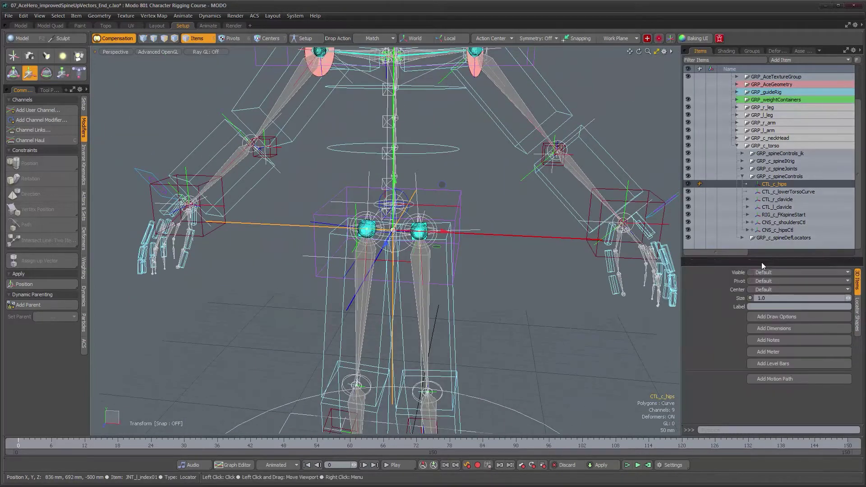
{"action": "left_click", "coordinate": [787, 281]}
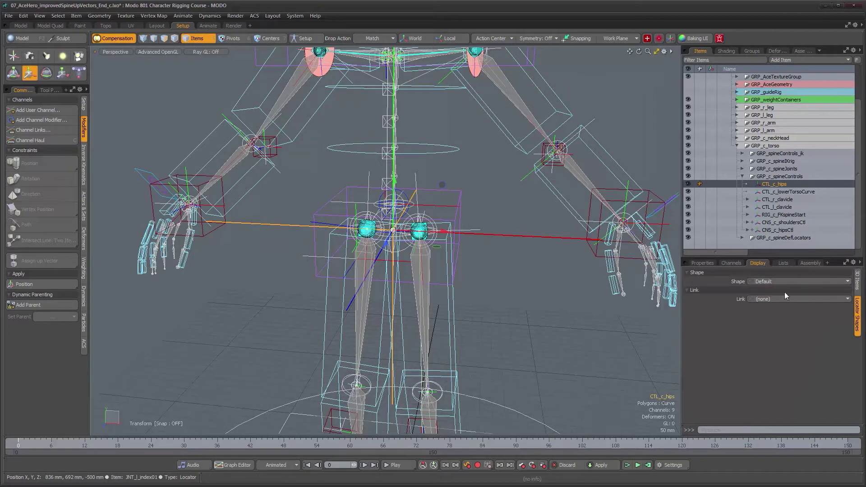
{"action": "left_click", "coordinate": [786, 288]}
{"action": "left_click", "coordinate": [778, 302]}
{"action": "left_click", "coordinate": [778, 308]}
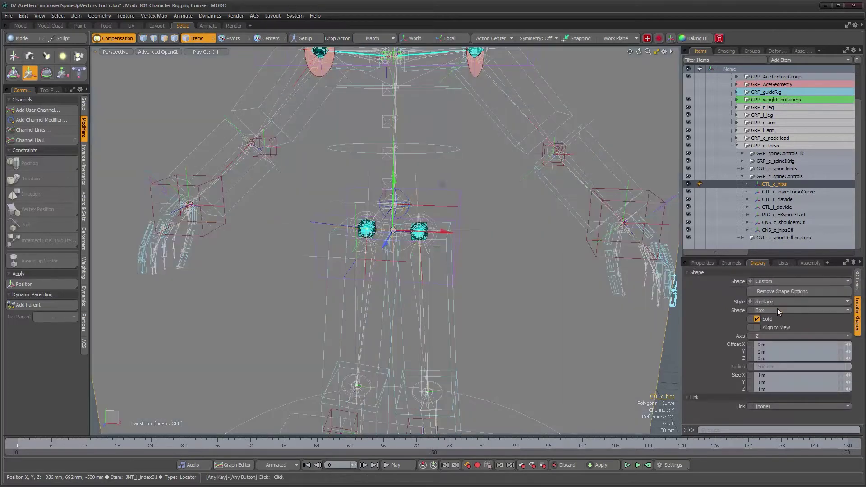
{"action": "left_click", "coordinate": [778, 310]}
{"action": "left_click", "coordinate": [777, 351]}
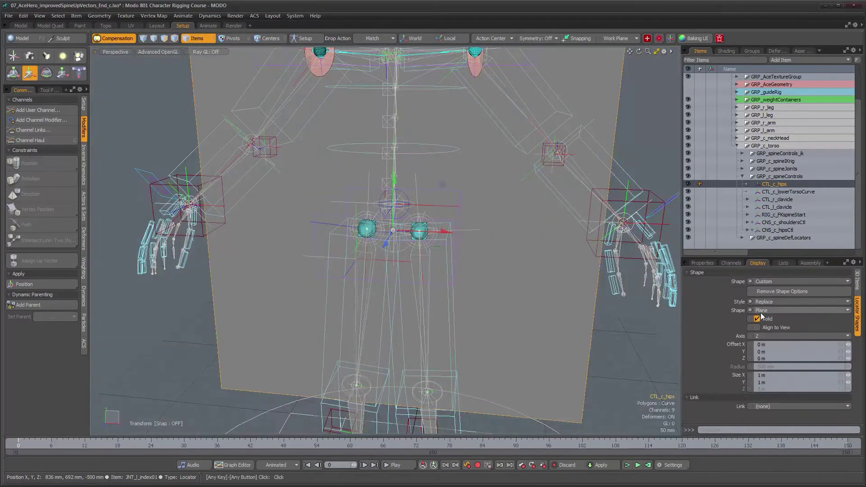
Turn off the solid fill of the plane shape, align it to the Y axis, and size it about 502 mm in X and Z
{"action": "left_click", "coordinate": [763, 319]}
{"action": "left_click", "coordinate": [764, 329]}
{"action": "left_click_drag", "start_coordinate": [541, 235], "coordinate": [501, 280], "text": "alt"}
{"action": "left_click_drag", "start_coordinate": [849, 375], "coordinate": [810, 375]}
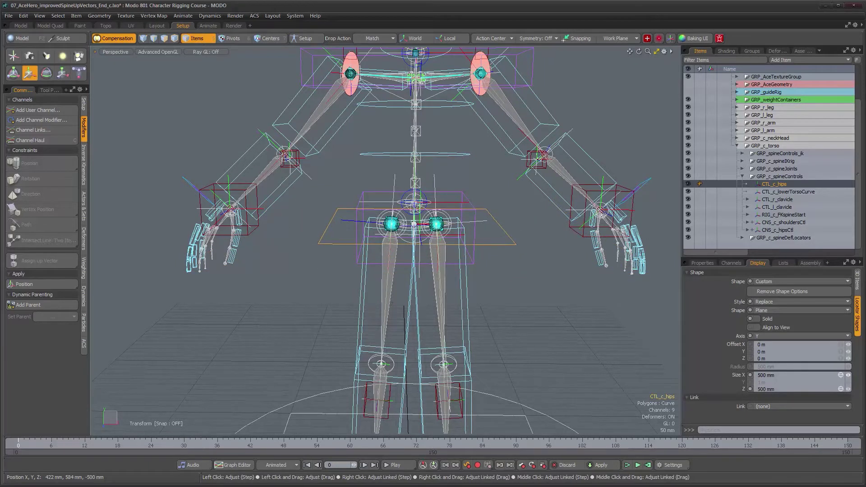
{"action": "left_click_drag", "start_coordinate": [506, 271], "coordinate": [494, 295], "text": "alt"}
{"action": "right_click_drag", "start_coordinate": [493, 294], "coordinate": [529, 287], "text": "alt"}
{"action": "key", "text": "q"}
{"action": "left_click_drag", "start_coordinate": [546, 289], "coordinate": [554, 272], "text": "alt"}
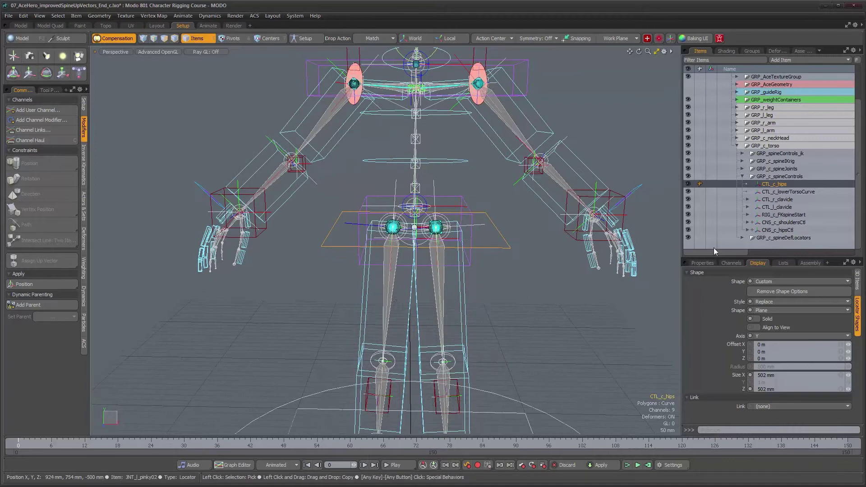
Zero the transforms of the CTL_c_hips locator at its current placement
{"action": "left_click", "coordinate": [701, 262]}
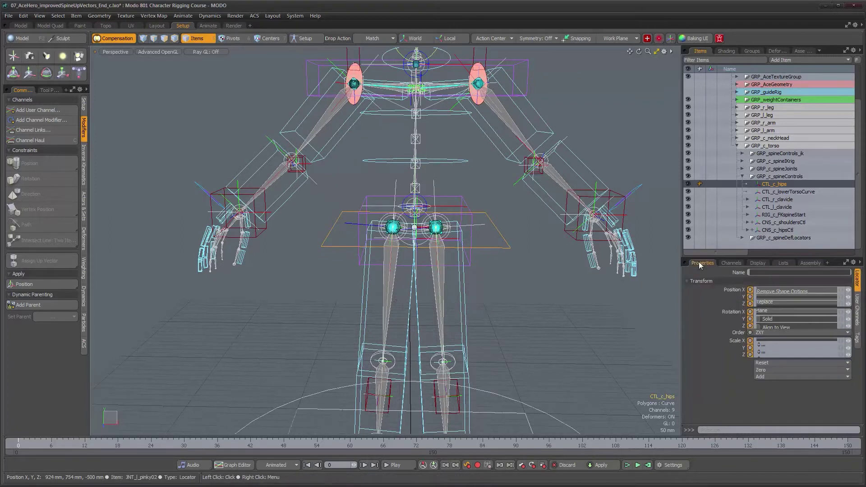
{"action": "left_click", "coordinate": [783, 371]}
{"action": "left_click", "coordinate": [784, 389]}
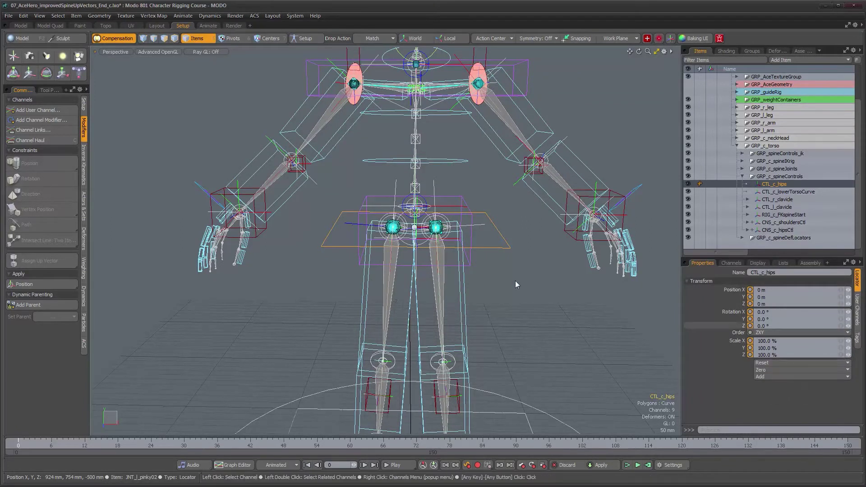
In Setup mode, add CTL_c_hips as the dynamic parent of the JNT_c_hip joint, and leave Setup mode
{"action": "scroll", "coordinate": [453, 265], "scroll_direction": "up", "scroll_amount": 6}
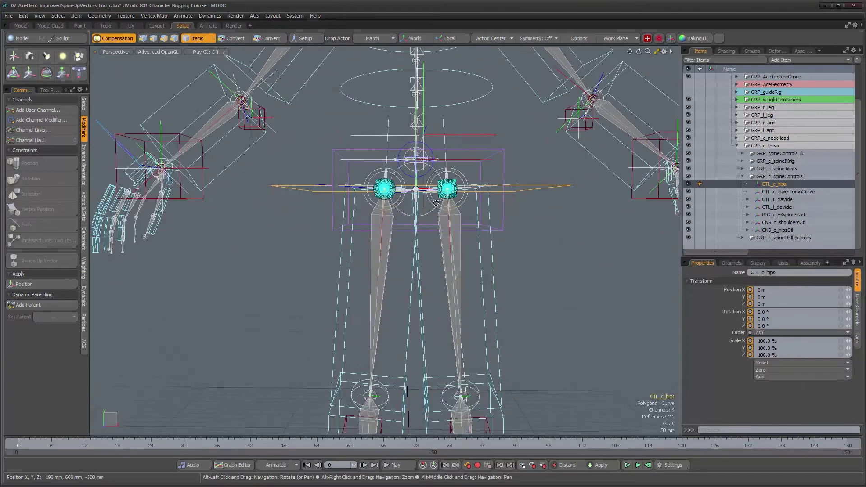
{"action": "left_click_drag", "start_coordinate": [451, 210], "coordinate": [451, 222], "text": "alt"}
{"action": "left_click", "coordinate": [301, 40]}
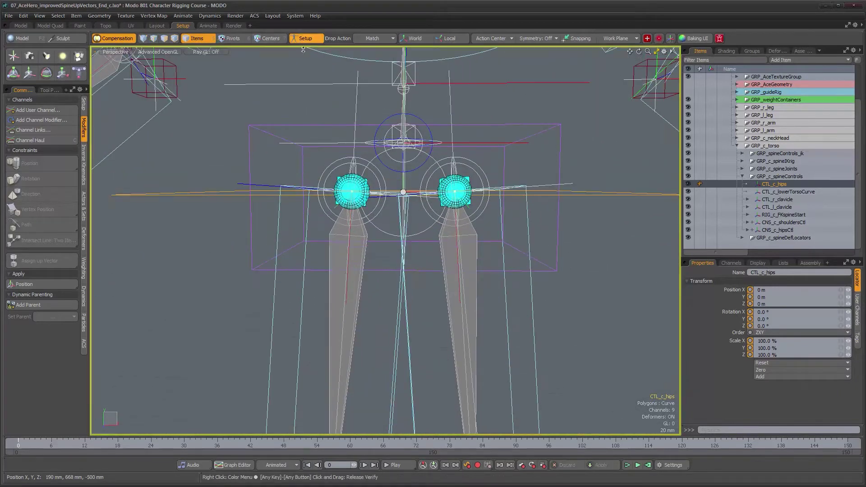
{"action": "left_click", "coordinate": [420, 233]}
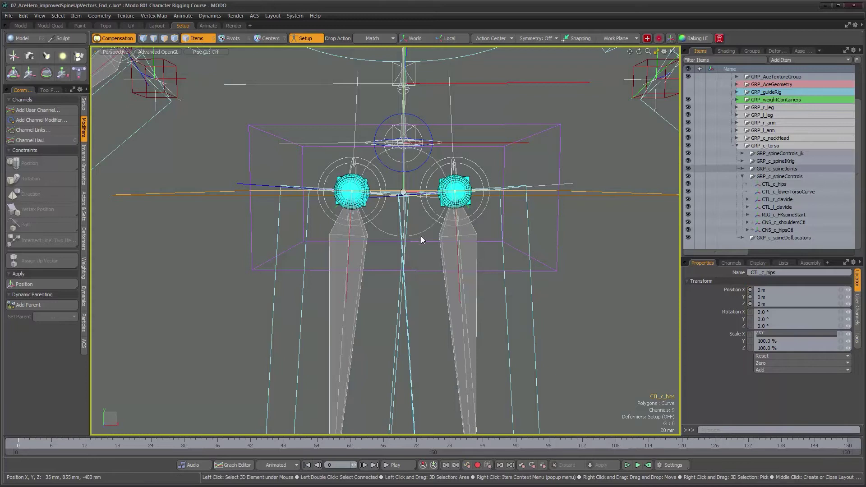
{"action": "scroll", "coordinate": [435, 248], "scroll_direction": "down", "scroll_amount": 5}
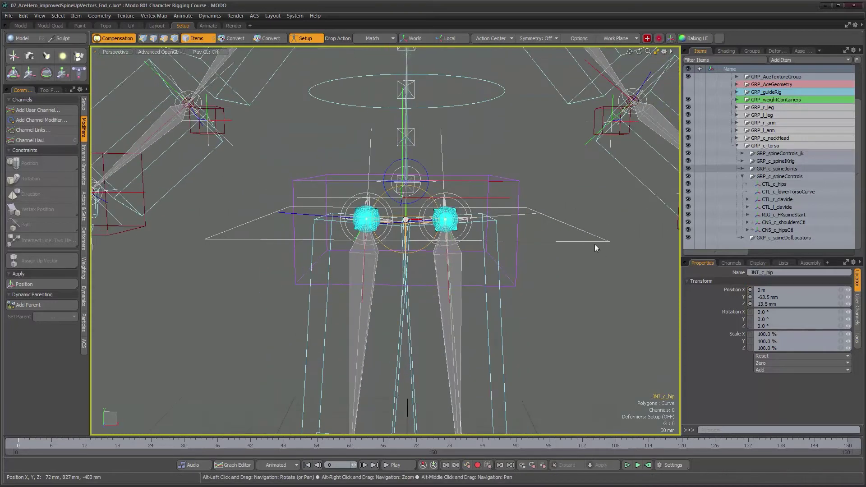
{"action": "left_click", "coordinate": [592, 242], "text": "shift"}
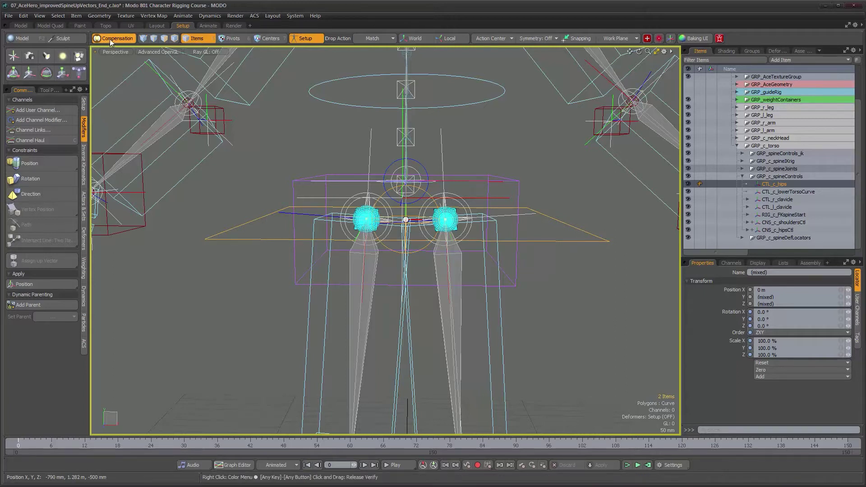
{"action": "left_click", "coordinate": [39, 305]}
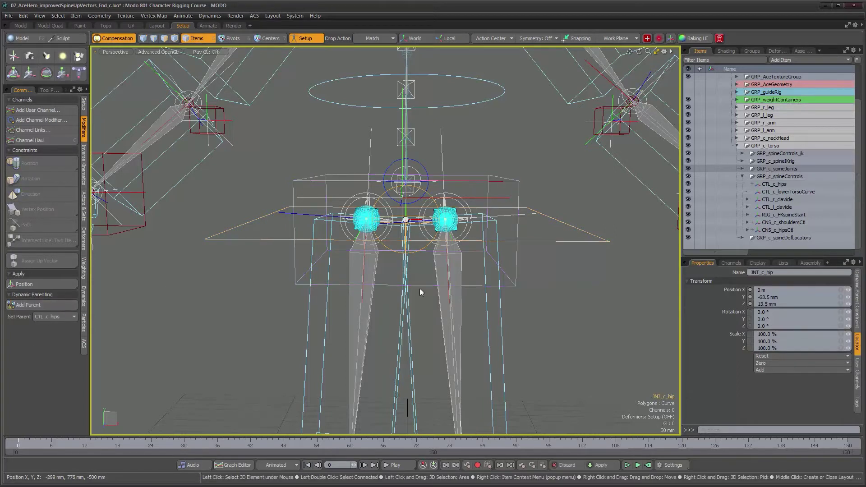
{"action": "scroll", "coordinate": [521, 305], "scroll_direction": "down", "scroll_amount": 3}
{"action": "left_click_drag", "start_coordinate": [505, 293], "coordinate": [530, 302], "text": "alt"}
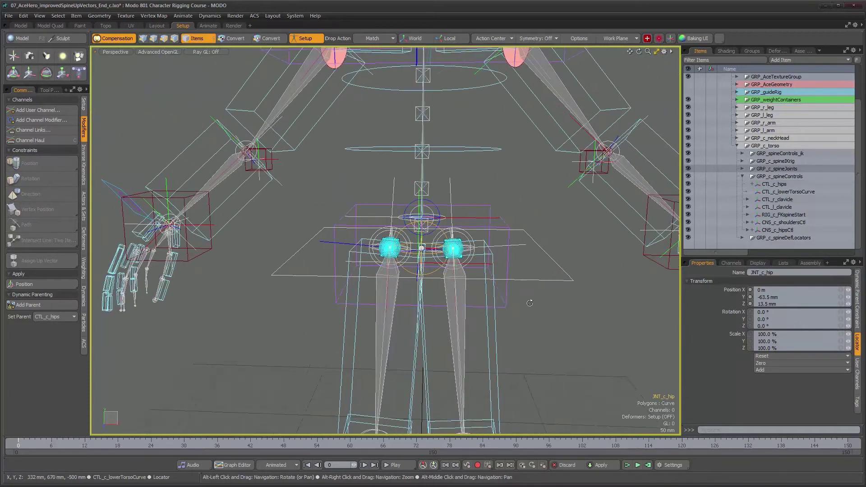
{"action": "scroll", "coordinate": [528, 303], "scroll_direction": "down", "scroll_amount": 4}
{"action": "left_click_drag", "start_coordinate": [433, 162], "coordinate": [481, 272], "text": "alt"}
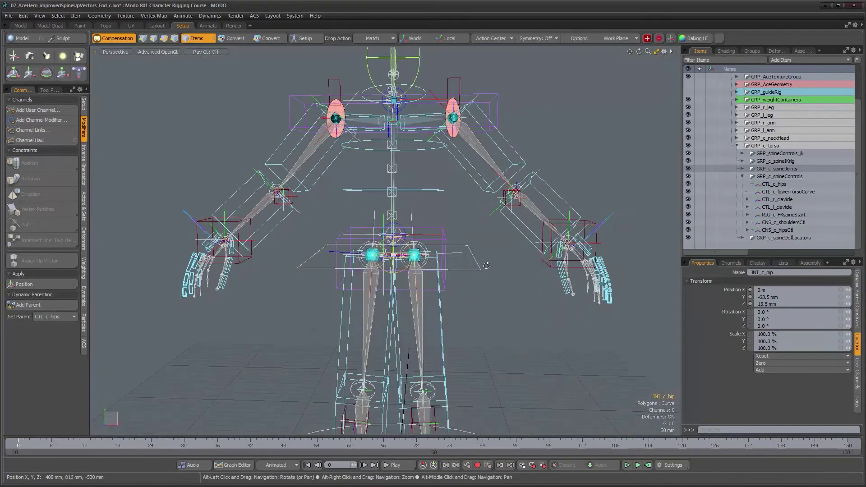
Test the new CTL_c_hips control by moving it about -86 mm in X and -39.5 mm in Y, and undo the move
{"action": "left_click", "coordinate": [481, 269]}
{"action": "key", "text": "w"}
{"action": "left_click_drag", "start_coordinate": [441, 210], "coordinate": [414, 214], "text": "alt"}
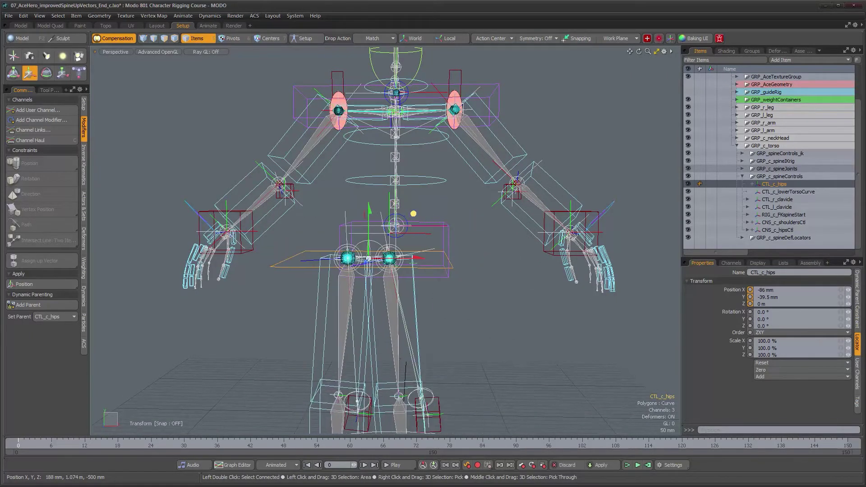
{"action": "key", "text": "ctrl+z"}
Test rotating the new CTL_c_hips control to check how it drives the legs, and undo the rotation
{"action": "middle_click_drag", "start_coordinate": [441, 201], "coordinate": [450, 172], "text": "alt"}
{"action": "scroll", "coordinate": [440, 235], "scroll_direction": "down", "scroll_amount": 3}
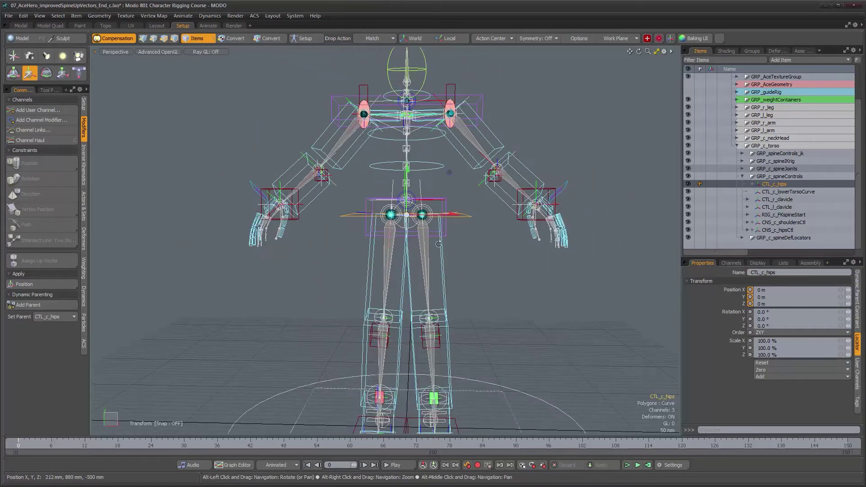
{"action": "key", "text": "e"}
{"action": "left_click_drag", "start_coordinate": [452, 226], "coordinate": [448, 194]}
{"action": "key", "text": "ctrl+z"}
{"action": "left_click_drag", "start_coordinate": [465, 235], "coordinate": [457, 254], "text": "alt"}
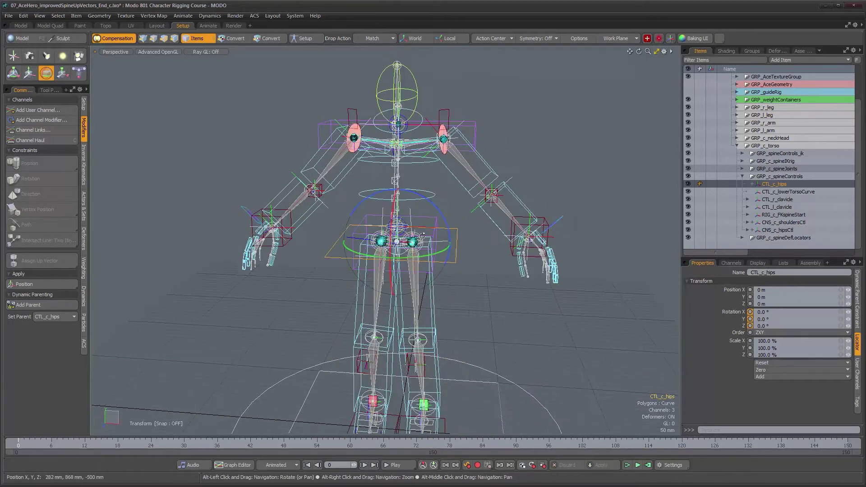
{"action": "right_click_drag", "start_coordinate": [457, 253], "coordinate": [470, 251], "text": "alt"}
{"action": "left_click_drag", "start_coordinate": [469, 251], "coordinate": [468, 222], "text": "alt"}
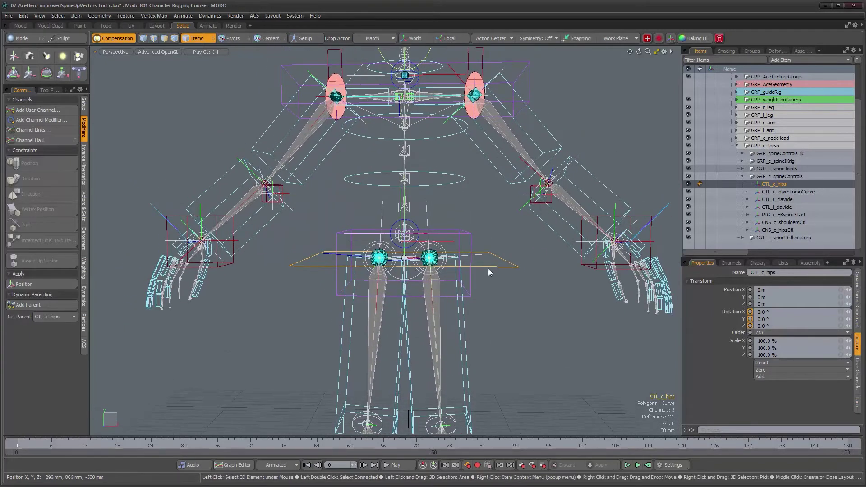
Test rotating the CTL_c_lowerTorsoCurve box control to check how it drives the lower spine, and undo the rotation
{"action": "left_click", "coordinate": [471, 291]}
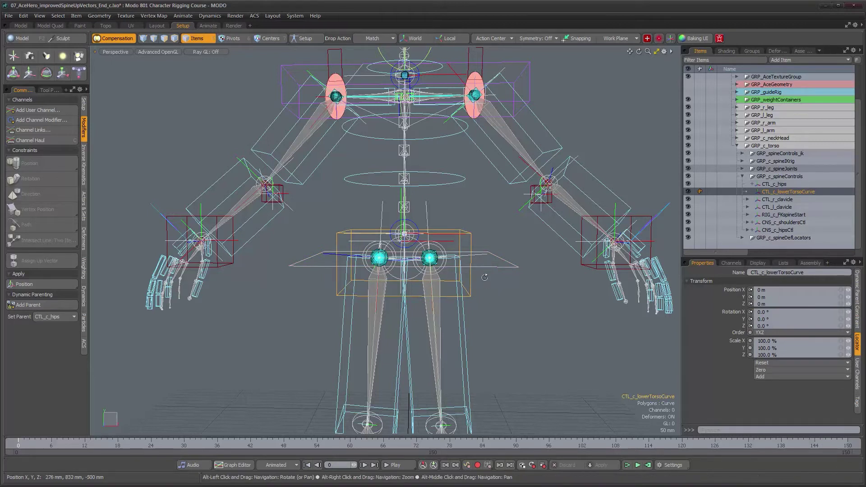
{"action": "scroll", "coordinate": [484, 278], "scroll_direction": "up", "scroll_amount": 3}
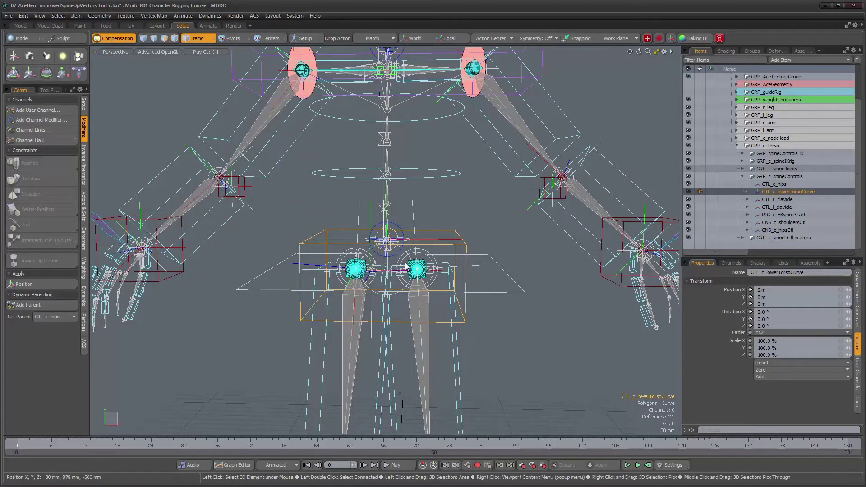
{"action": "key", "text": "e"}
{"action": "left_click_drag", "start_coordinate": [442, 230], "coordinate": [450, 211]}
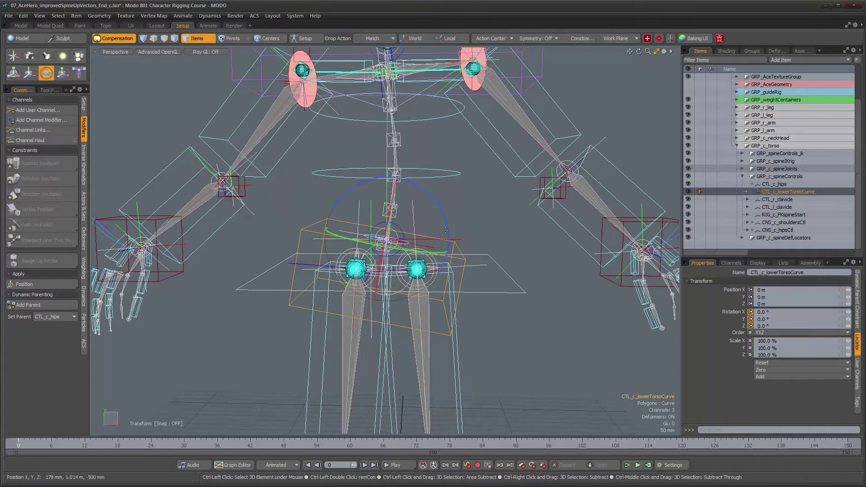
{"action": "key", "text": "ctrl+z"}
{"action": "left_click_drag", "start_coordinate": [454, 221], "coordinate": [456, 252], "text": "alt"}
{"action": "key", "text": "ctrl+z"}
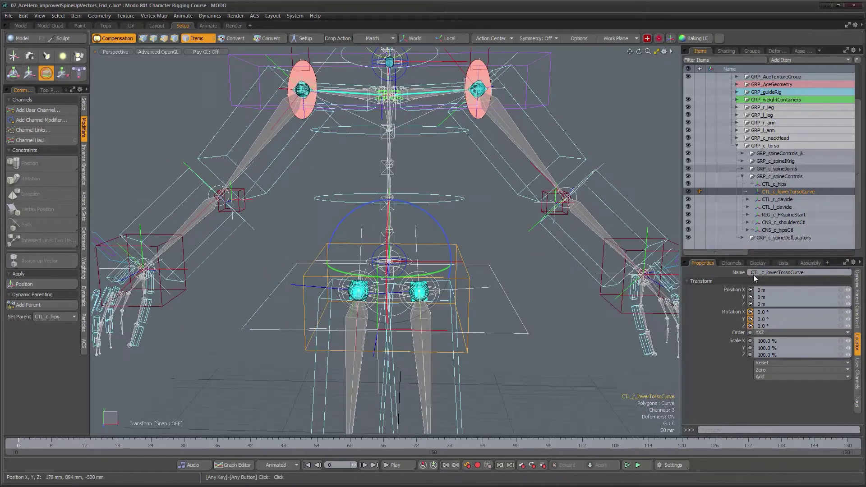
Change the CTL_c_lowerTorsoCurve display shape to a sphere with a 107 mm radius and a Y offset of 0
{"action": "left_click_drag", "start_coordinate": [505, 273], "coordinate": [456, 274], "text": "alt"}
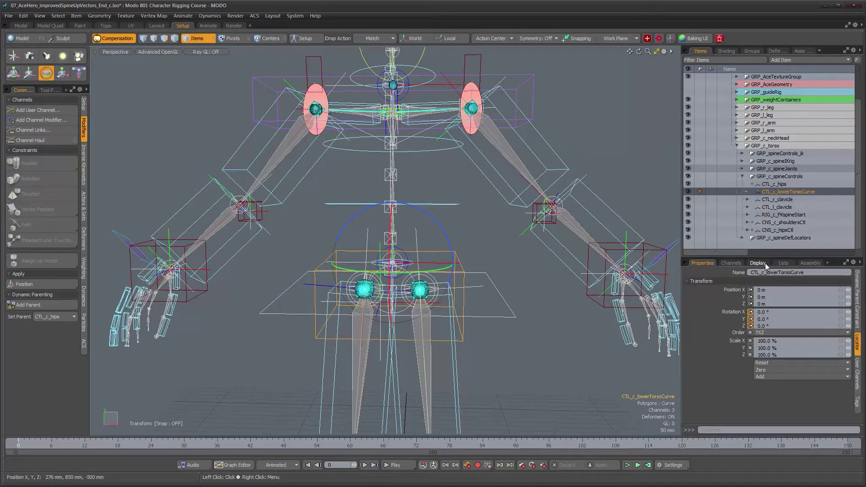
{"action": "left_click", "coordinate": [765, 263]}
{"action": "left_click", "coordinate": [778, 311]}
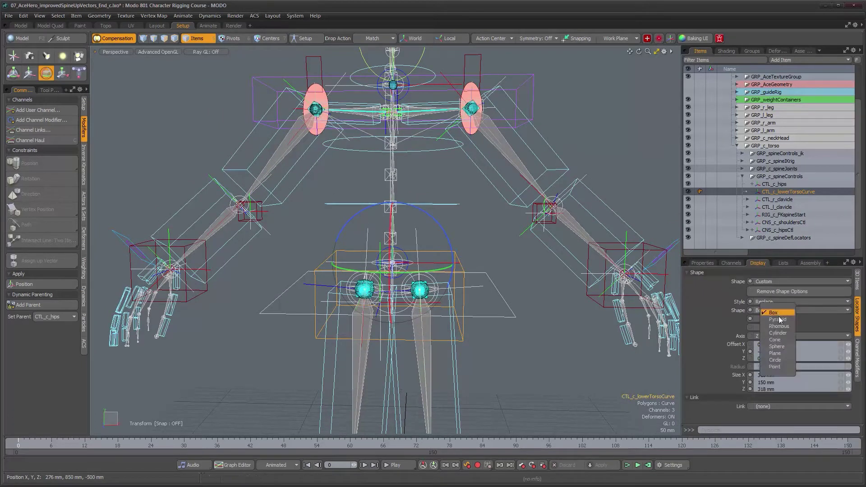
{"action": "left_click", "coordinate": [784, 346]}
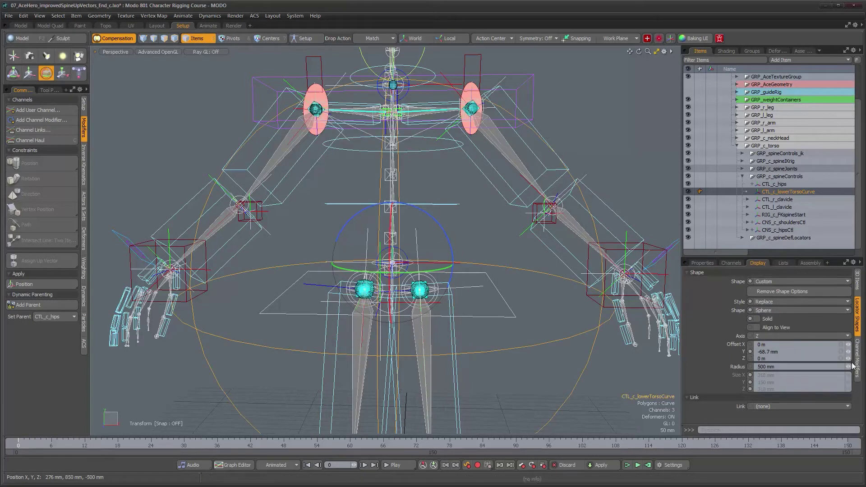
{"action": "mouse_move", "coordinate": [849, 367]}
{"action": "left_mouse_down"}
{"action": "mouse_move", "coordinate": [822, 367]}
{"action": "mouse_move", "coordinate": [852, 367]}
{"action": "left_mouse_up"}
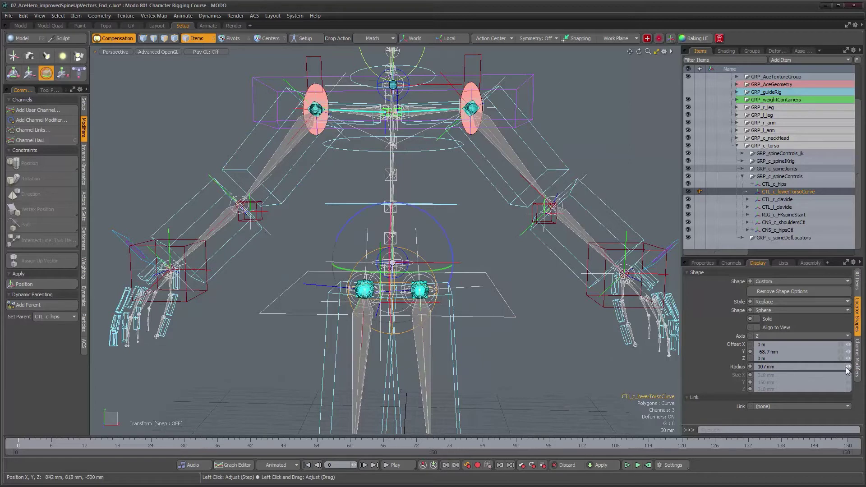
{"action": "type", "text": "0"}
{"action": "key", "text": "Return"}
Test rotating the sphere-shaped CTL_c_lowerTorsoCurve control, and undo the rotation
{"action": "scroll", "coordinate": [389, 209], "scroll_direction": "up", "scroll_amount": 4}
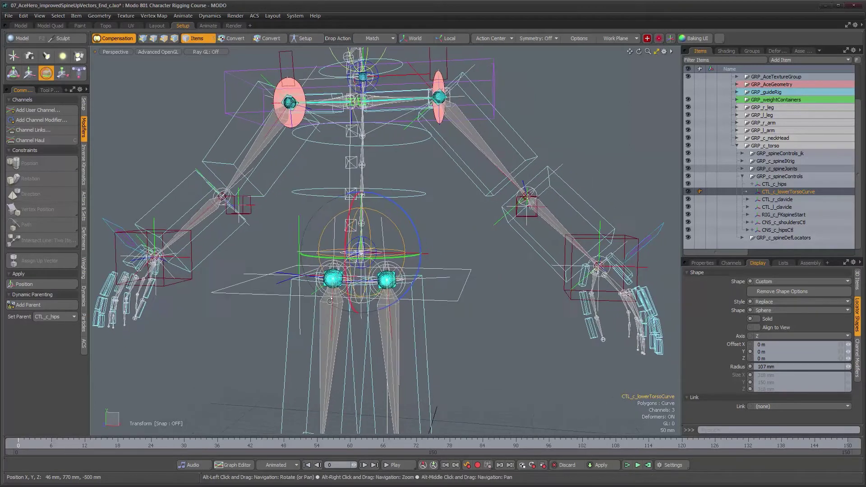
{"action": "left_click_drag", "start_coordinate": [425, 219], "coordinate": [444, 215]}
{"action": "key", "text": "ctrl+z"}
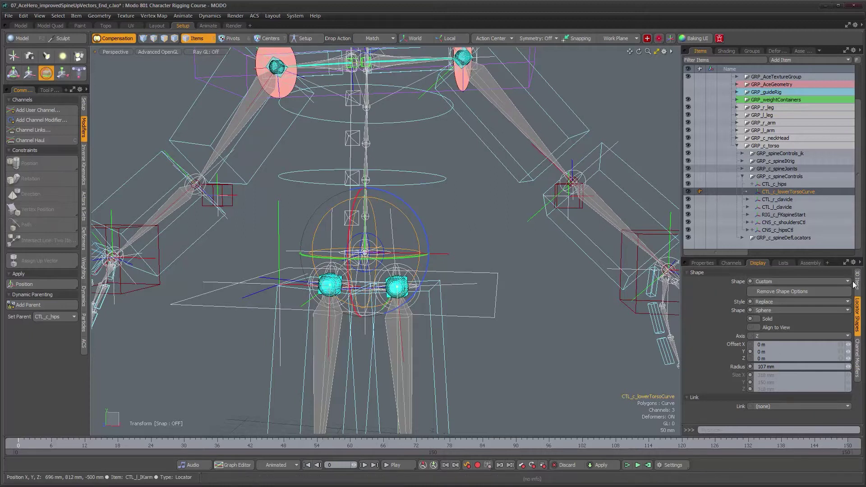
Set the wireframe color of CTL_c_lowerTorsoCurve to light cyan (0.32, 0.89, 1.0)
{"action": "left_click", "coordinate": [828, 291]}
{"action": "left_click", "coordinate": [809, 391]}
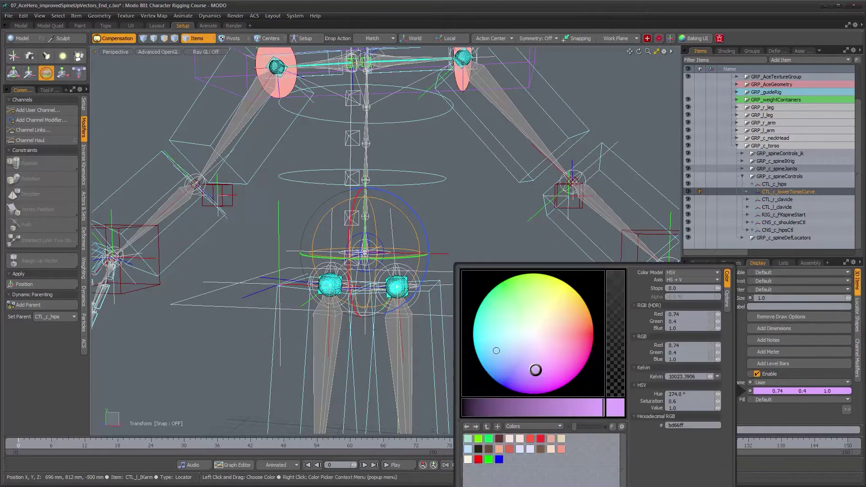
{"action": "left_click", "coordinate": [491, 344]}
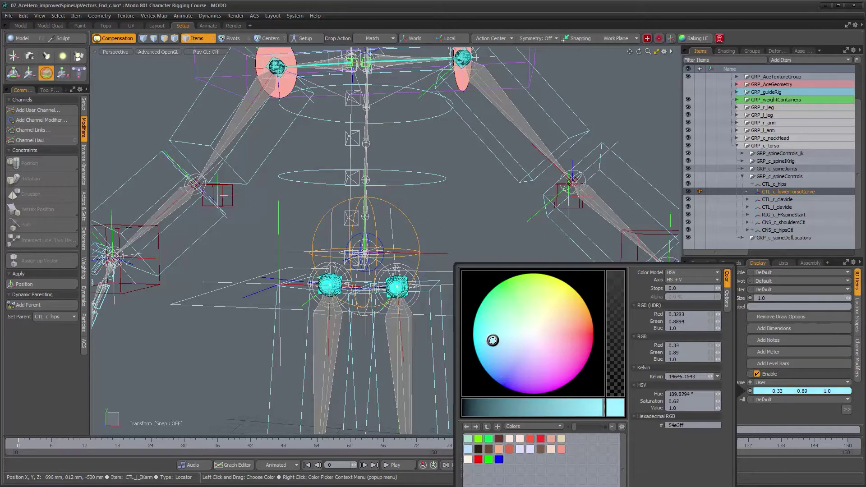
{"action": "left_click", "coordinate": [472, 210]}
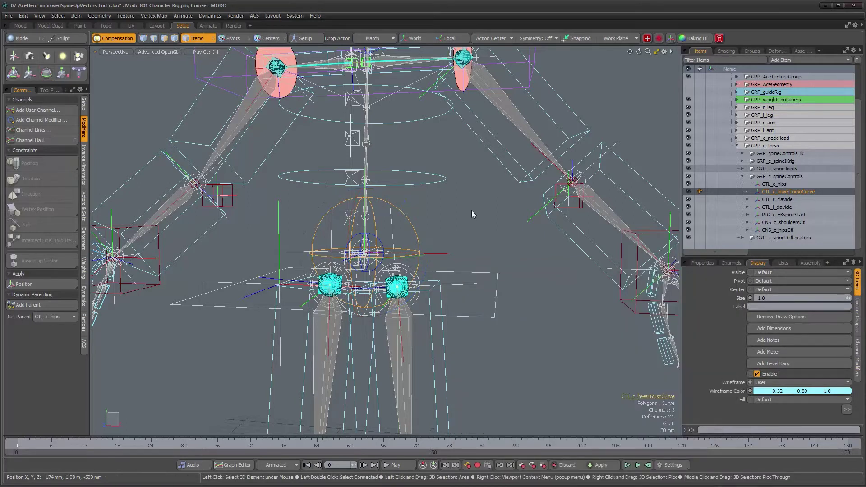
Test moving the recolored CTL_c_lowerTorsoCurve sphere control, and undo the move
{"action": "left_click_drag", "start_coordinate": [522, 225], "coordinate": [479, 222], "text": "alt"}
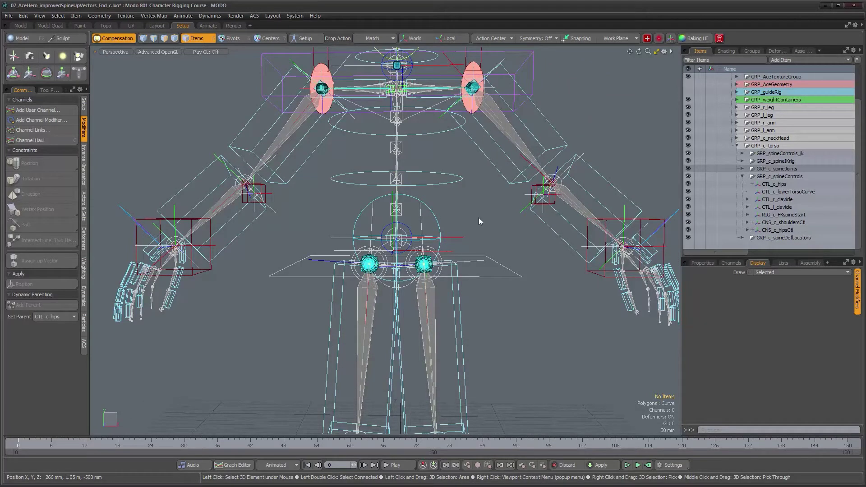
{"action": "left_click_drag", "start_coordinate": [453, 228], "coordinate": [409, 242], "text": "alt"}
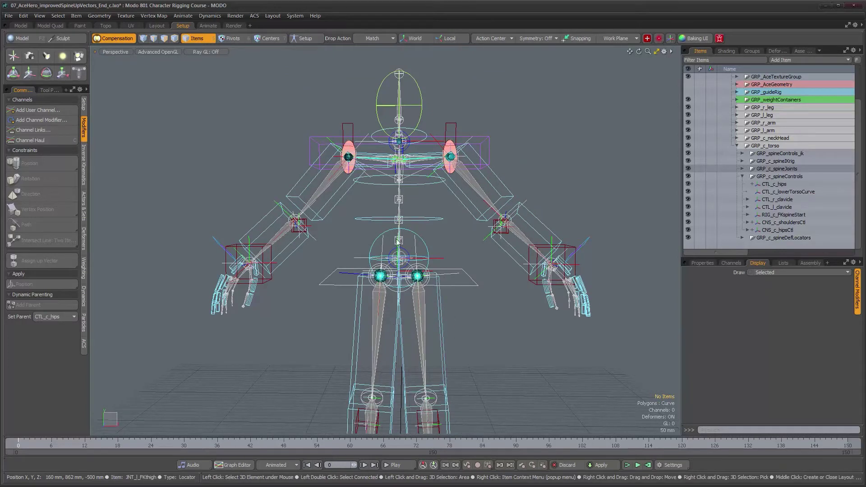
{"action": "left_click", "coordinate": [422, 247]}
{"action": "key", "text": "e"}
{"action": "mouse_move", "coordinate": [440, 218]}
{"action": "left_mouse_down"}
{"action": "mouse_move", "coordinate": [385, 209]}
{"action": "mouse_move", "coordinate": [447, 222]}
{"action": "mouse_move", "coordinate": [417, 209]}
{"action": "mouse_move", "coordinate": [444, 206]}
{"action": "left_mouse_up"}
{"action": "key", "text": "ctrl+z"}
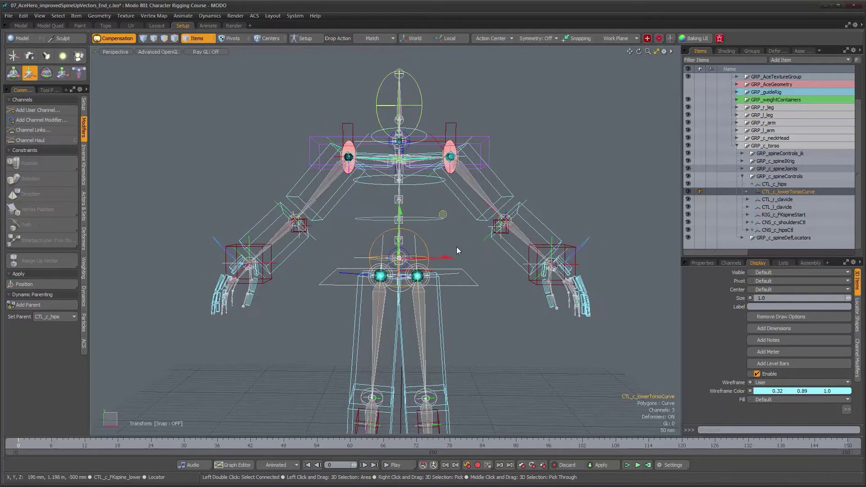
Test moving the CTL_c_hips plane control sideways, and undo the move
{"action": "left_click", "coordinate": [464, 285]}
{"action": "left_click_drag", "start_coordinate": [446, 239], "coordinate": [380, 247]}
{"action": "key", "text": "ctrl+z"}
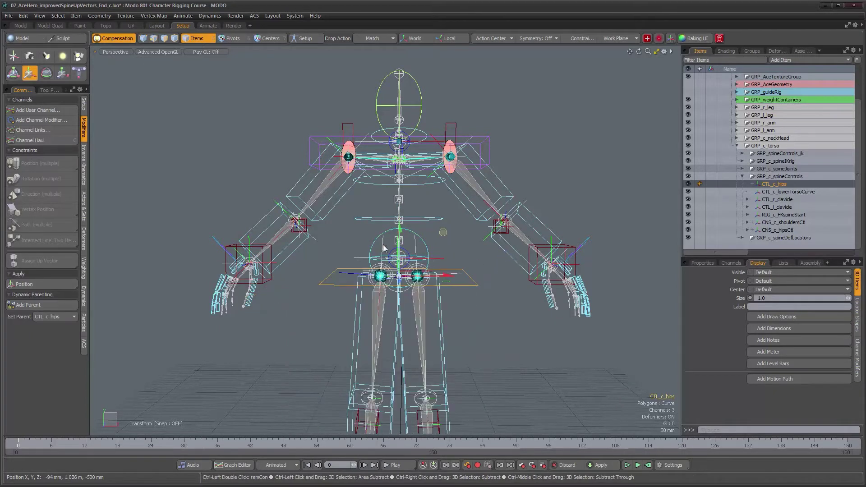
Try moving CTL_c_lowerTorsoCurve sideways and up to see how the spine bends apart from the hips, and undo the move
{"action": "right_click_drag", "start_coordinate": [402, 246], "coordinate": [419, 238], "text": "alt"}
{"action": "left_click_drag", "start_coordinate": [419, 238], "coordinate": [419, 236], "text": "alt"}
{"action": "mouse_move", "coordinate": [474, 280]}
{"action": "left_mouse_down", "text": "alt"}
{"action": "mouse_move", "coordinate": [524, 284]}
{"action": "mouse_move", "coordinate": [478, 288]}
{"action": "left_mouse_up", "text": "alt"}
{"action": "right_click_drag", "start_coordinate": [478, 288], "coordinate": [470, 287], "text": "alt"}
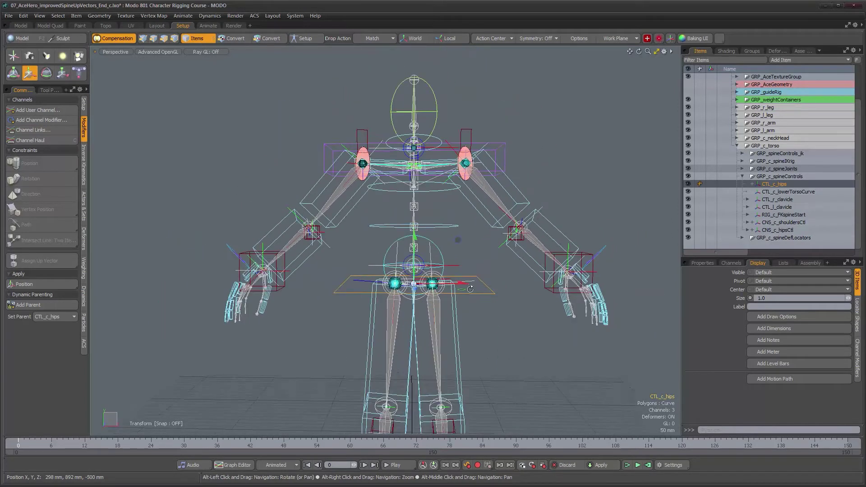
{"action": "left_click_drag", "start_coordinate": [471, 288], "coordinate": [471, 292], "text": "alt"}
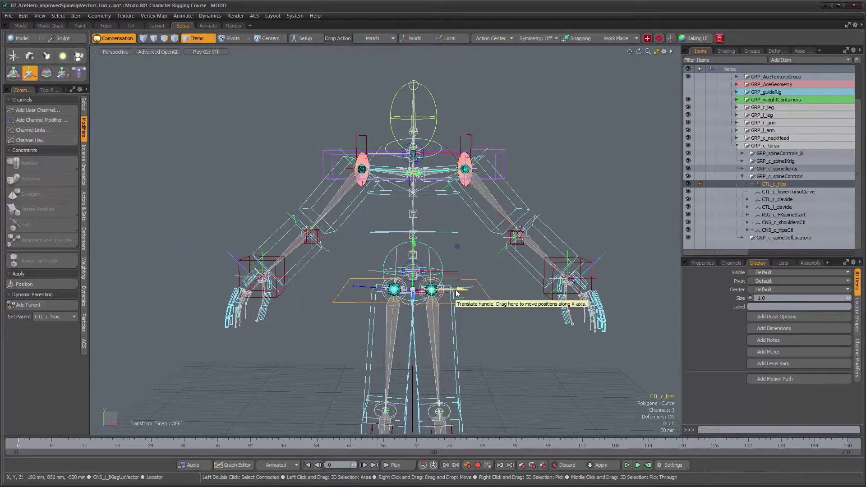
{"action": "right_click_drag", "start_coordinate": [456, 292], "coordinate": [465, 279], "text": "alt"}
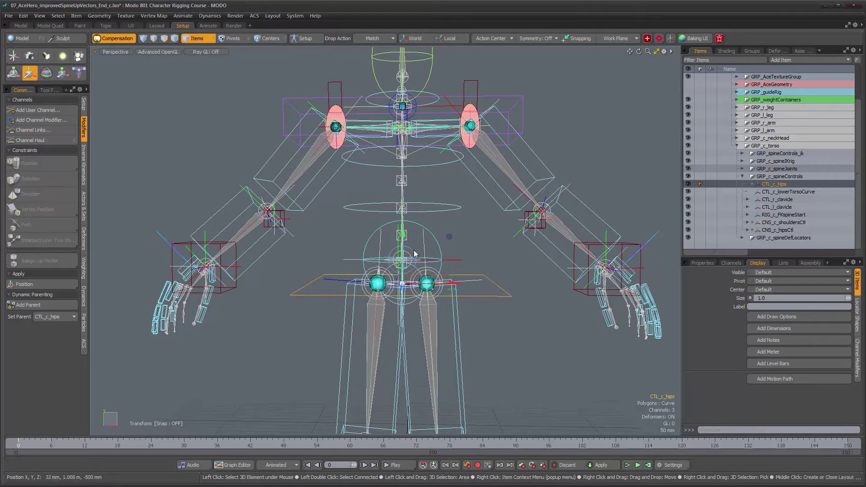
{"action": "left_click", "coordinate": [432, 236]}
{"action": "mouse_move", "coordinate": [431, 236]}
{"action": "left_mouse_down", "text": "alt"}
{"action": "mouse_move", "coordinate": [442, 243]}
{"action": "mouse_move", "coordinate": [495, 219]}
{"action": "mouse_move", "coordinate": [469, 226]}
{"action": "mouse_move", "coordinate": [393, 220]}
{"action": "mouse_move", "coordinate": [482, 219]}
{"action": "mouse_move", "coordinate": [383, 216]}
{"action": "mouse_move", "coordinate": [497, 214]}
{"action": "mouse_move", "coordinate": [402, 209]}
{"action": "mouse_move", "coordinate": [497, 212]}
{"action": "mouse_move", "coordinate": [483, 206]}
{"action": "left_mouse_up", "text": "alt"}
{"action": "key", "text": "ctrl"}
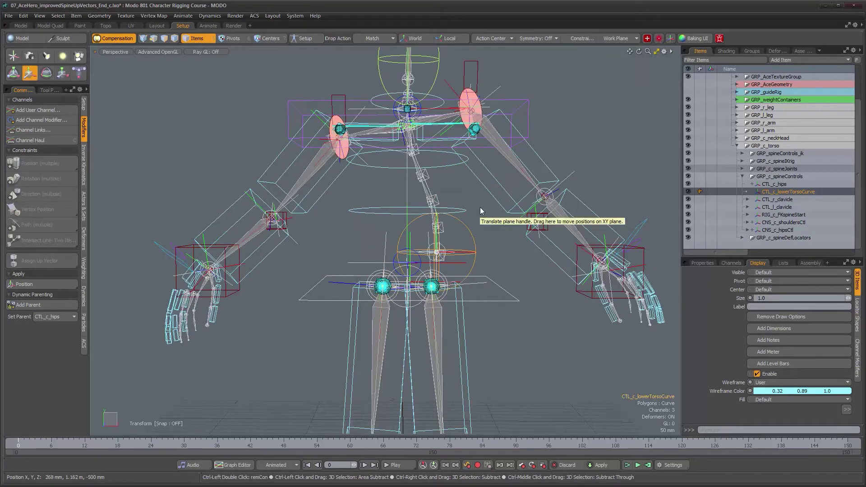
{"action": "key", "text": "ctrl+z"}
{"action": "left_click_drag", "start_coordinate": [480, 208], "coordinate": [481, 218], "text": "alt"}
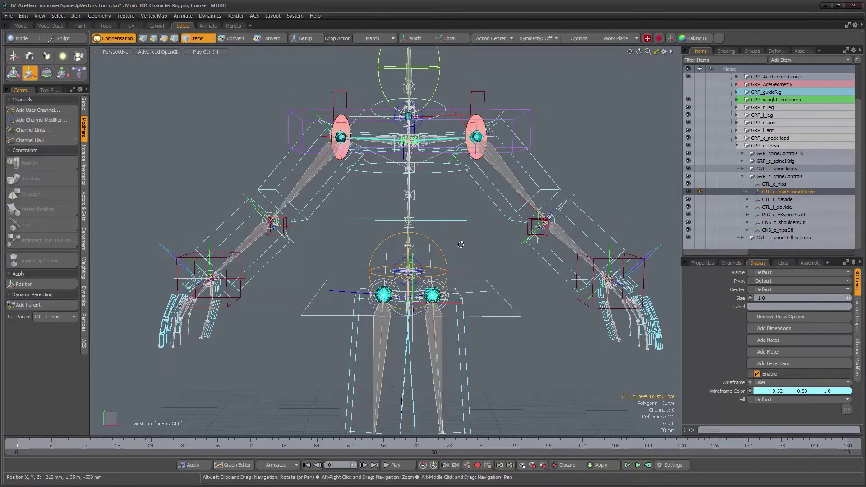
Test moving the CNS_c_hipsCtl and RIG_c_FKspineStart items to check what each one drives, and undo the moves
{"action": "left_click", "coordinate": [464, 270]}
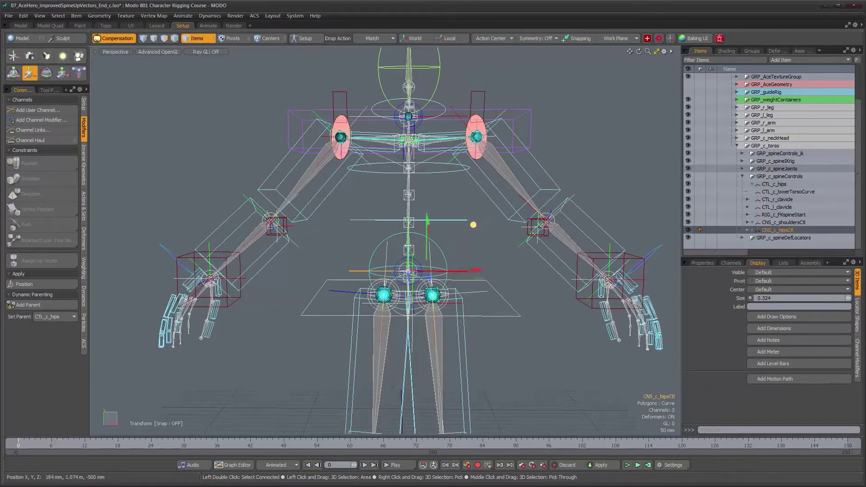
{"action": "key", "text": "ctrl"}
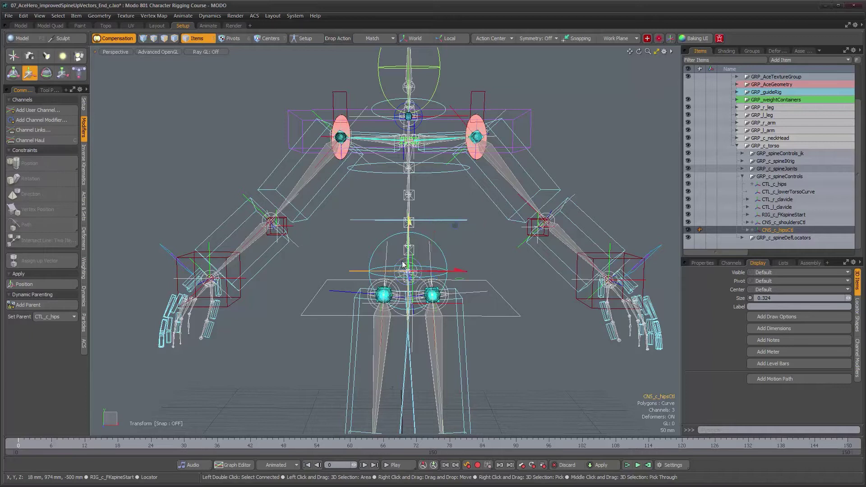
{"action": "left_click", "coordinate": [403, 265]}
{"action": "left_click_drag", "start_coordinate": [456, 228], "coordinate": [441, 315]}
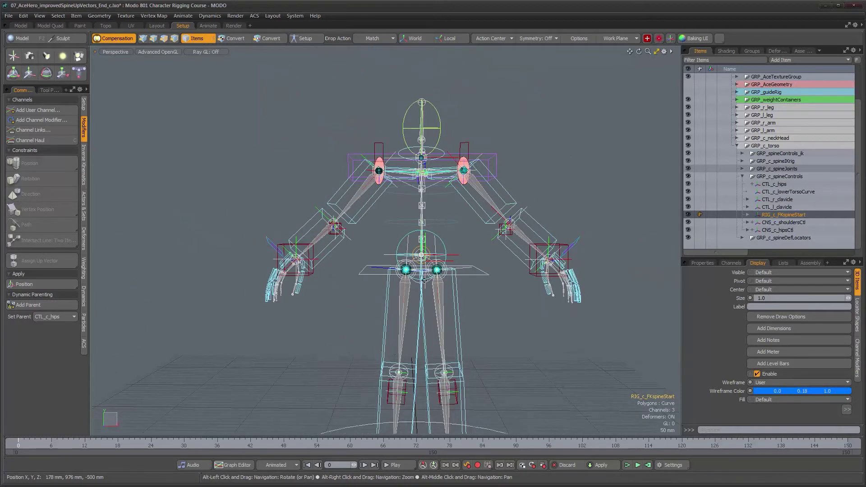
Create a new locator and parent it under the GRP_c_spineControls group
{"action": "left_click_drag", "start_coordinate": [425, 280], "coordinate": [396, 216], "text": "alt+shift"}
{"action": "left_click_drag", "start_coordinate": [393, 337], "coordinate": [394, 342], "text": "alt"}
{"action": "mouse_move", "coordinate": [394, 342]}
{"action": "left_mouse_down", "text": "ctrl+alt"}
{"action": "mouse_move", "coordinate": [397, 351]}
{"action": "mouse_move", "coordinate": [394, 325]}
{"action": "left_mouse_up", "text": "ctrl+alt"}
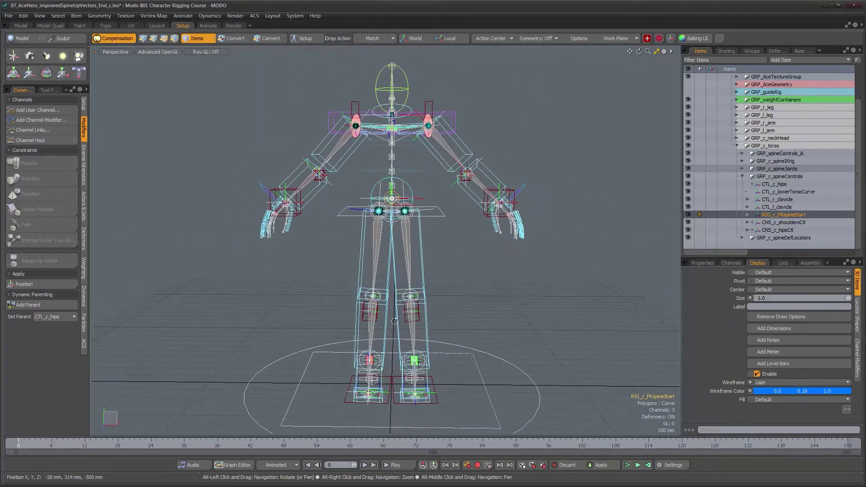
{"action": "key", "text": "n"}
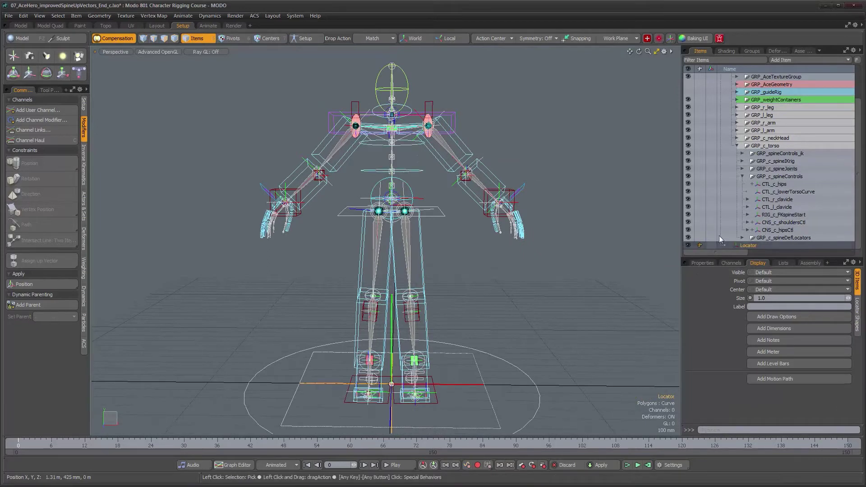
{"action": "left_click_drag", "start_coordinate": [748, 245], "coordinate": [785, 173]}
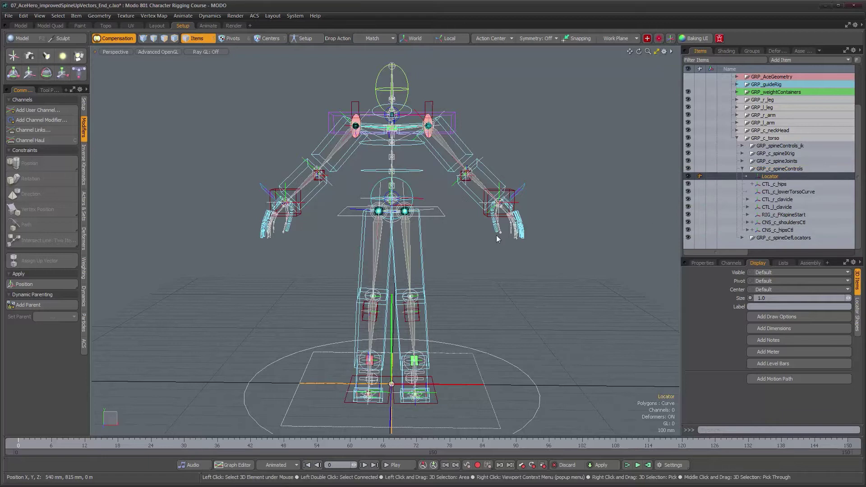
Match the new locator's position to the base of the spine, just above the hip joints
{"action": "left_click_drag", "start_coordinate": [386, 249], "coordinate": [388, 252], "text": "alt"}
{"action": "right_click_drag", "start_coordinate": [381, 241], "coordinate": [411, 207], "text": "alt"}
{"action": "middle_click_drag", "start_coordinate": [411, 207], "coordinate": [399, 267], "text": "alt"}
{"action": "right_click_drag", "start_coordinate": [398, 267], "coordinate": [414, 241], "text": "alt"}
{"action": "left_click_drag", "start_coordinate": [414, 241], "coordinate": [527, 300], "text": "alt"}
{"action": "left_click_drag", "start_coordinate": [396, 206], "coordinate": [400, 193], "text": "alt"}
{"action": "left_click_drag", "start_coordinate": [768, 177], "coordinate": [486, 258]}
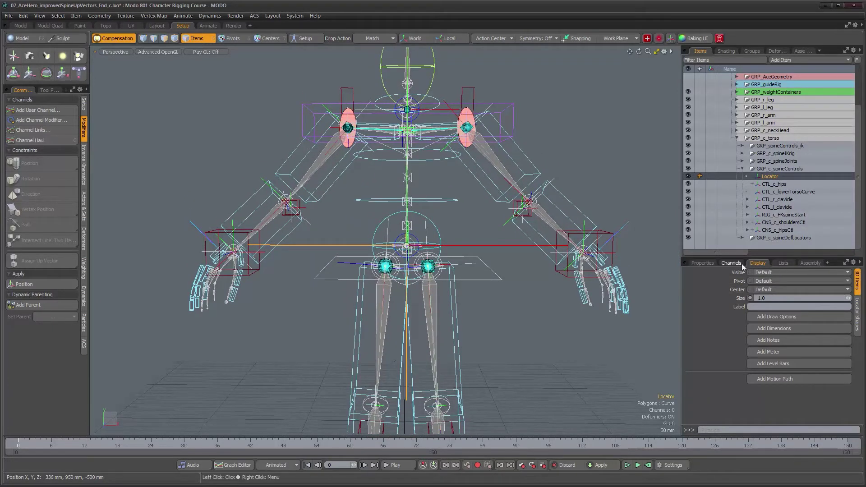
Give the new locator a custom box shape in Replace style, sized 360 × 127 × 360 mm with a Y offset of -48.5 mm
{"action": "left_click", "coordinate": [858, 311]}
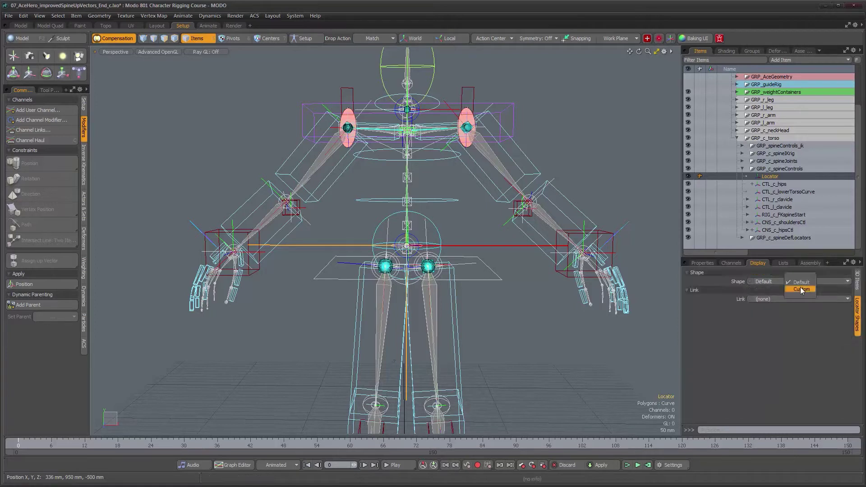
{"action": "left_click", "coordinate": [802, 290]}
{"action": "left_click", "coordinate": [780, 302]}
{"action": "left_click", "coordinate": [781, 310]}
{"action": "left_click", "coordinate": [758, 319]}
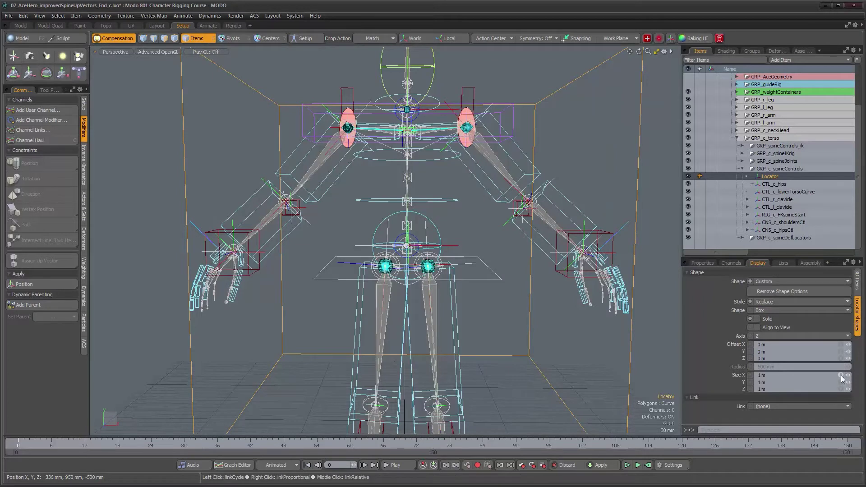
{"action": "mouse_move", "coordinate": [848, 375]}
{"action": "left_mouse_down"}
{"action": "mouse_move", "coordinate": [799, 375]}
{"action": "mouse_move", "coordinate": [842, 383]}
{"action": "mouse_move", "coordinate": [833, 382]}
{"action": "left_mouse_up"}
{"action": "left_click_drag", "start_coordinate": [848, 352], "coordinate": [837, 352]}
{"action": "left_click_drag", "start_coordinate": [456, 266], "coordinate": [426, 239], "text": "alt"}
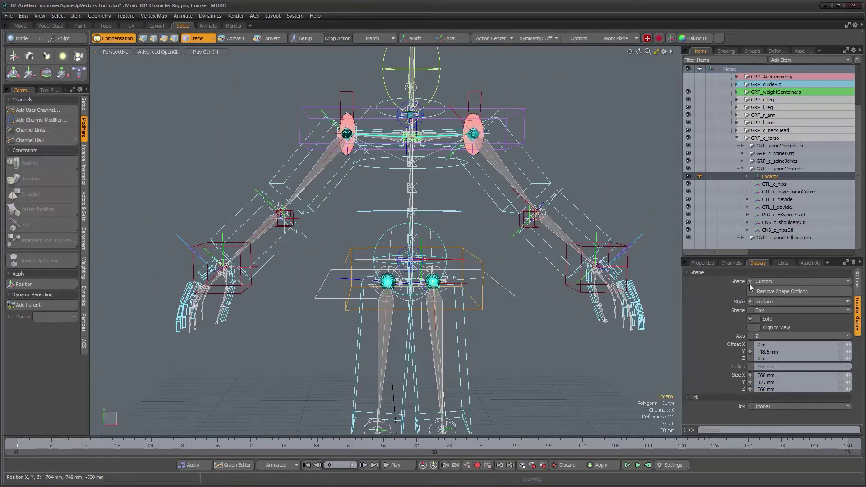
Rename the new box-shaped locator as CTL_c_torsoAndHips
{"action": "left_click", "coordinate": [704, 263]}
{"action": "left_click", "coordinate": [775, 273]}
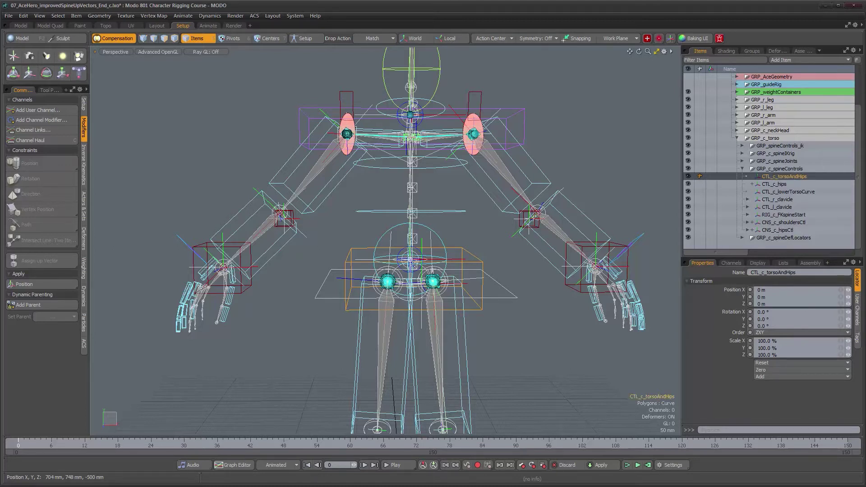
In setup mode, parent CTL_c_hips under the CTL_c_torsoAndHips control and expand that control's hierarchy
{"action": "left_click_drag", "start_coordinate": [465, 273], "coordinate": [446, 232], "text": "alt"}
{"action": "right_click_drag", "start_coordinate": [447, 232], "coordinate": [471, 230], "text": "alt"}
{"action": "mouse_move", "coordinate": [472, 230]}
{"action": "left_mouse_down", "text": "alt"}
{"action": "mouse_move", "coordinate": [424, 231]}
{"action": "mouse_move", "coordinate": [454, 230]}
{"action": "left_mouse_up", "text": "alt"}
{"action": "right_click_drag", "start_coordinate": [455, 230], "coordinate": [434, 232], "text": "alt"}
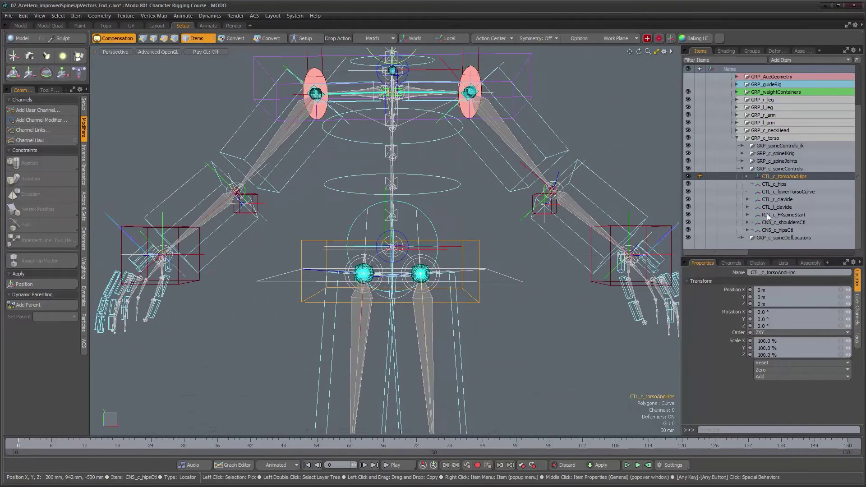
{"action": "left_click", "coordinate": [315, 40]}
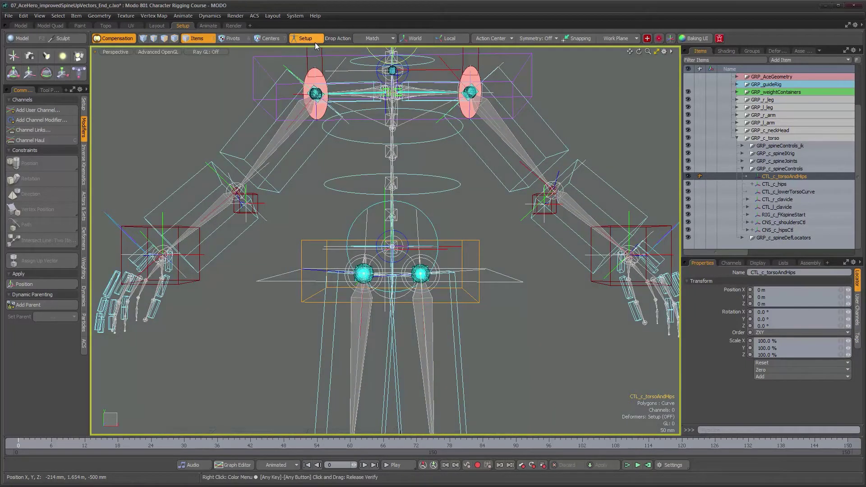
{"action": "left_click_drag", "start_coordinate": [520, 211], "coordinate": [518, 208], "text": "alt"}
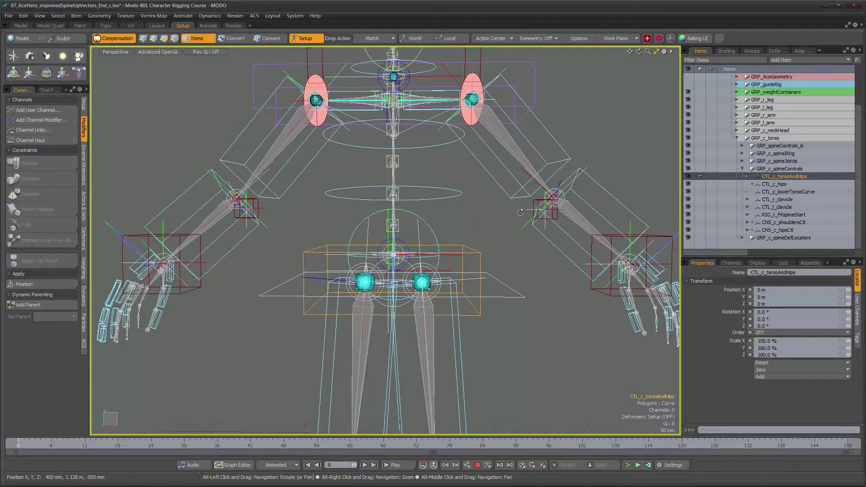
{"action": "left_click", "coordinate": [776, 185]}
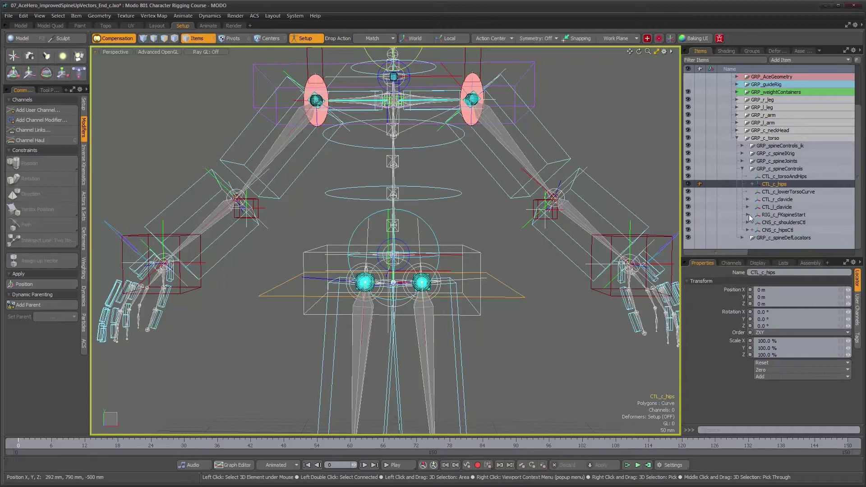
{"action": "left_click_drag", "start_coordinate": [782, 179], "coordinate": [782, 180]}
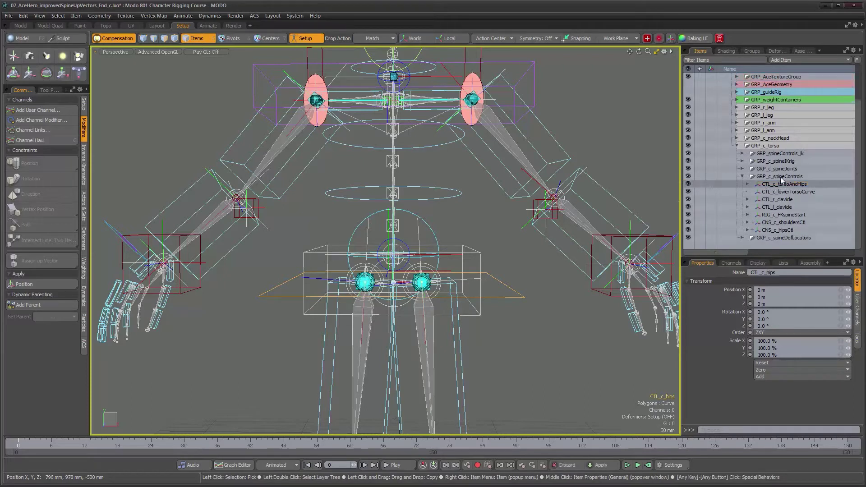
{"action": "left_click", "coordinate": [749, 183]}
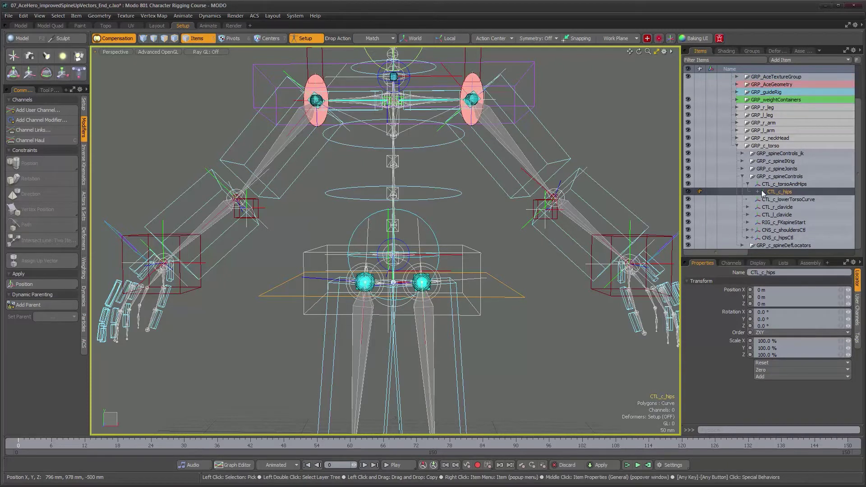
{"action": "left_click_drag", "start_coordinate": [403, 276], "coordinate": [406, 278], "text": "alt"}
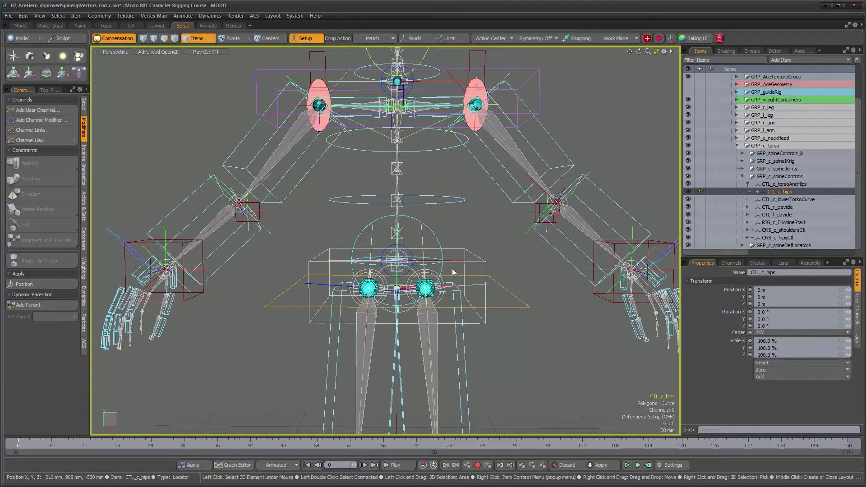
Leave setup mode, test-move the box-shaped CTL_c_torsoAndHips control, and undo the move
{"action": "left_click", "coordinate": [483, 266]}
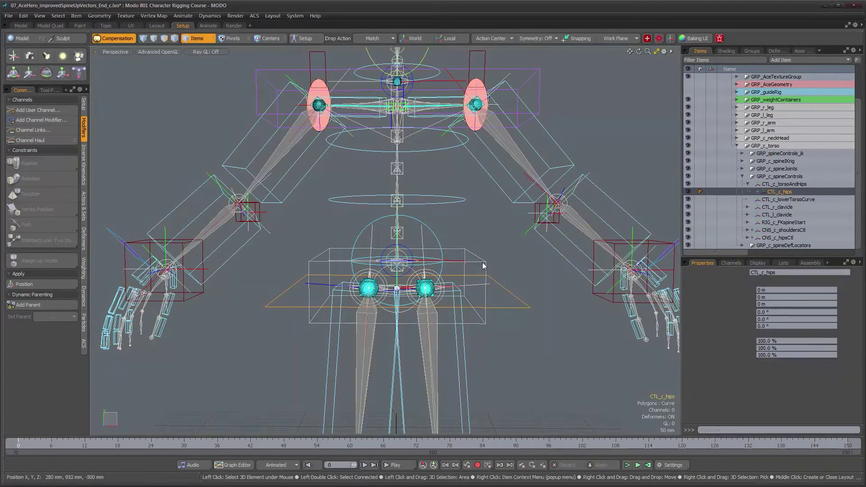
{"action": "key", "text": "w"}
{"action": "left_click_drag", "start_coordinate": [447, 215], "coordinate": [500, 199]}
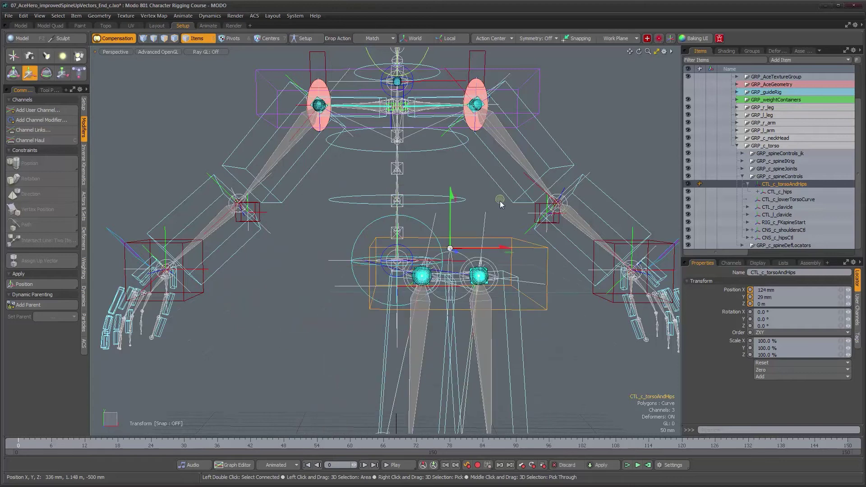
{"action": "key", "text": "ctrl+z"}
{"action": "scroll", "coordinate": [442, 217], "scroll_direction": "up", "scroll_amount": 2}
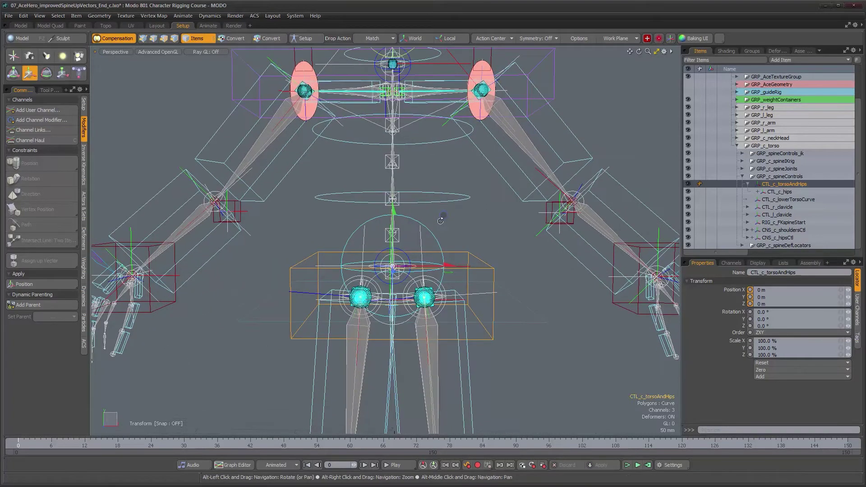
Test-move the spherical CTL_c_lowerTorsoCurve control and undo the move
{"action": "left_click", "coordinate": [431, 233]}
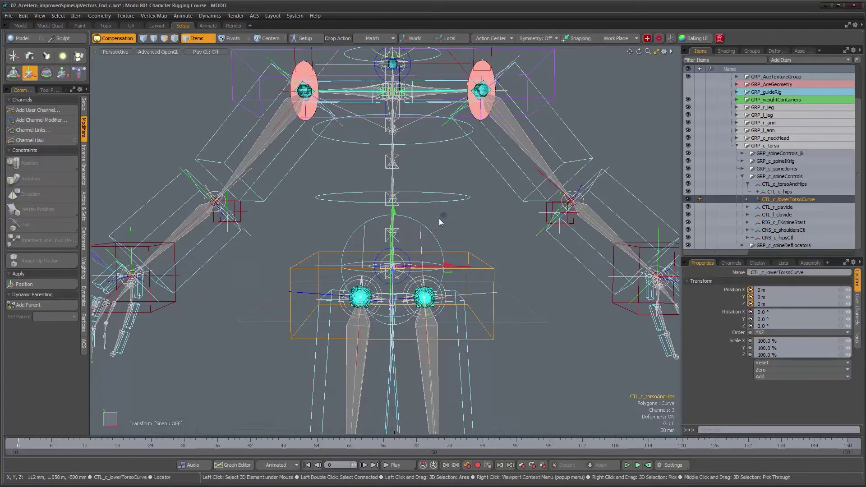
{"action": "mouse_move", "coordinate": [445, 220]}
{"action": "left_mouse_down"}
{"action": "mouse_move", "coordinate": [472, 215]}
{"action": "mouse_move", "coordinate": [368, 217]}
{"action": "mouse_move", "coordinate": [490, 216]}
{"action": "mouse_move", "coordinate": [445, 224]}
{"action": "left_mouse_up"}
{"action": "key", "text": "ctrl+z"}
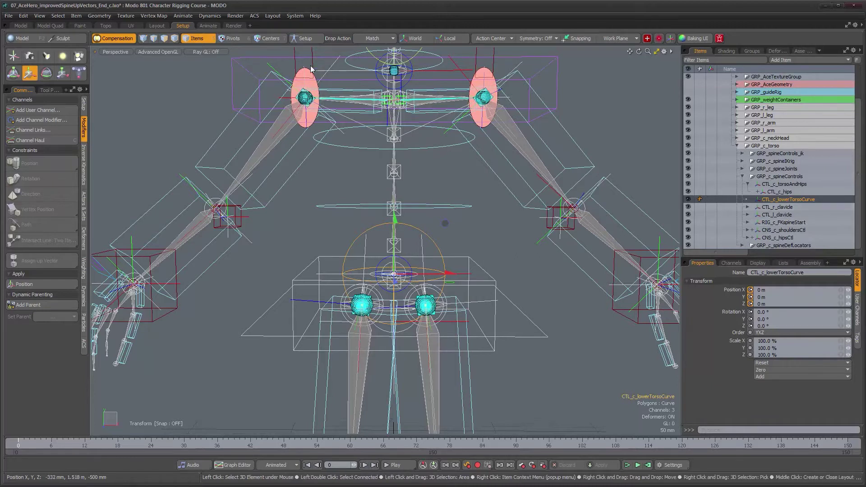
In setup mode, parent CTL_c_lowerTorsoCurve under CTL_c_torsoAndHips, and return to normal mode
{"action": "left_click", "coordinate": [305, 39]}
{"action": "left_click_drag", "start_coordinate": [790, 201], "coordinate": [789, 187]}
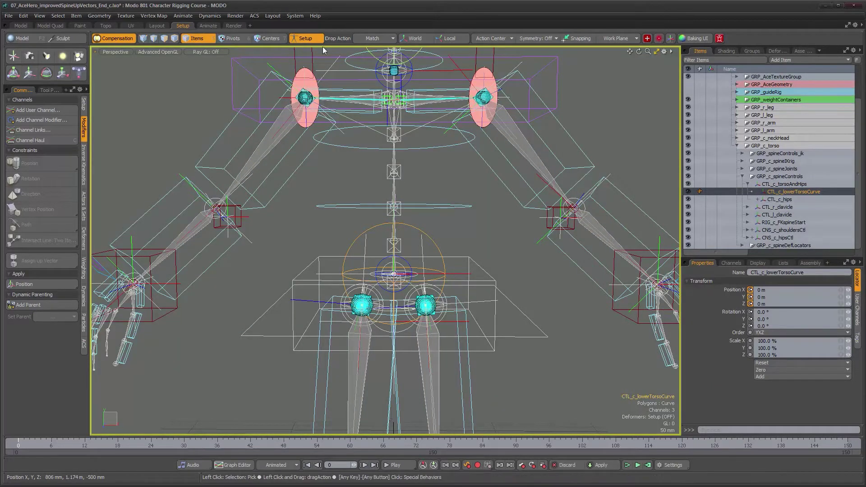
{"action": "left_click", "coordinate": [304, 39]}
Test how CTL_c_torsoAndHips drives both child controls by transforming it, and undo the change
{"action": "left_click", "coordinate": [494, 283]}
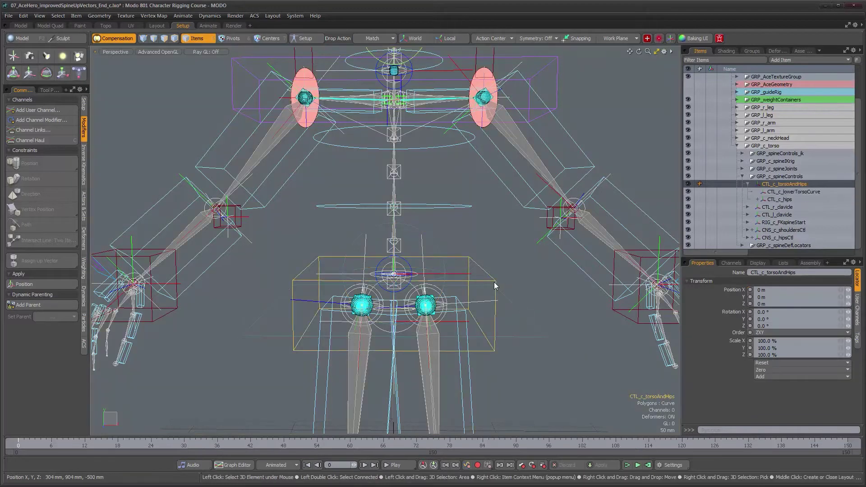
{"action": "key", "text": "y"}
{"action": "left_click_drag", "start_coordinate": [445, 223], "coordinate": [414, 243]}
{"action": "key", "text": "ctrl+z"}
{"action": "left_click_drag", "start_coordinate": [470, 311], "coordinate": [471, 276], "text": "alt"}
{"action": "left_click_drag", "start_coordinate": [435, 242], "coordinate": [506, 228], "text": "alt"}
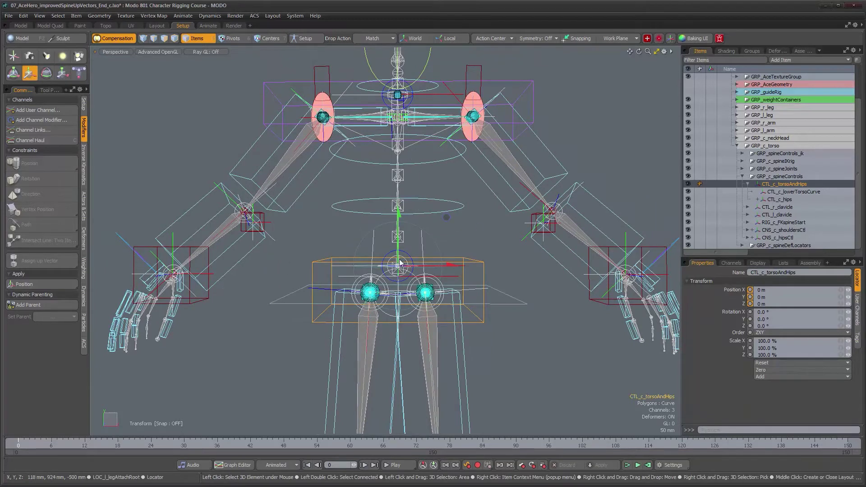
Inspect RIG_c_FKspineStart at the spine's base, then test-move CTL_c_torsoAndHips once more and undo the move
{"action": "left_click_drag", "start_coordinate": [435, 289], "coordinate": [386, 259], "text": "alt"}
{"action": "right_click_drag", "start_coordinate": [386, 259], "coordinate": [399, 263], "text": "alt"}
{"action": "left_click_drag", "start_coordinate": [400, 259], "coordinate": [402, 269], "text": "alt"}
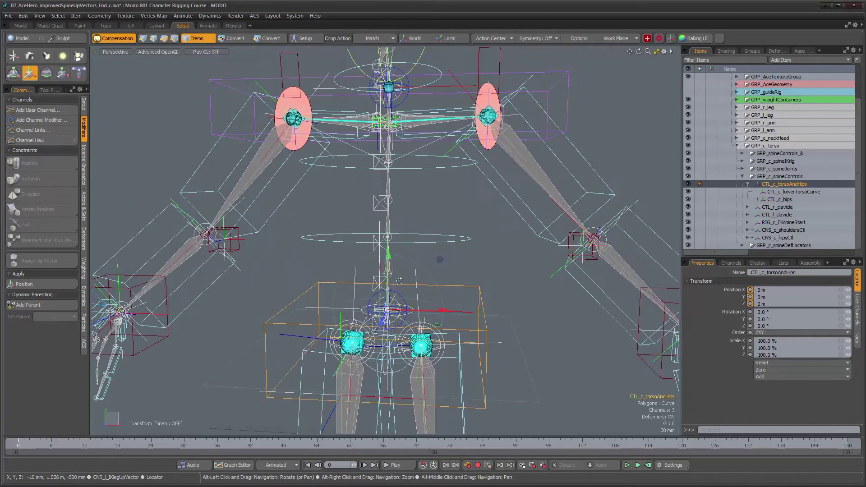
{"action": "left_click", "coordinate": [404, 300]}
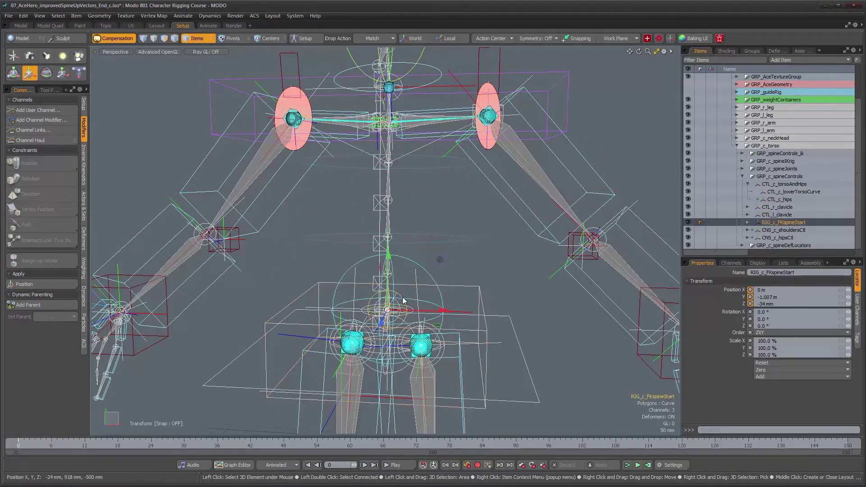
{"action": "left_click_drag", "start_coordinate": [403, 301], "coordinate": [476, 296], "text": "alt"}
{"action": "left_click", "coordinate": [467, 318]}
{"action": "left_click_drag", "start_coordinate": [468, 261], "coordinate": [515, 278]}
{"action": "key", "text": "ctrl+z"}
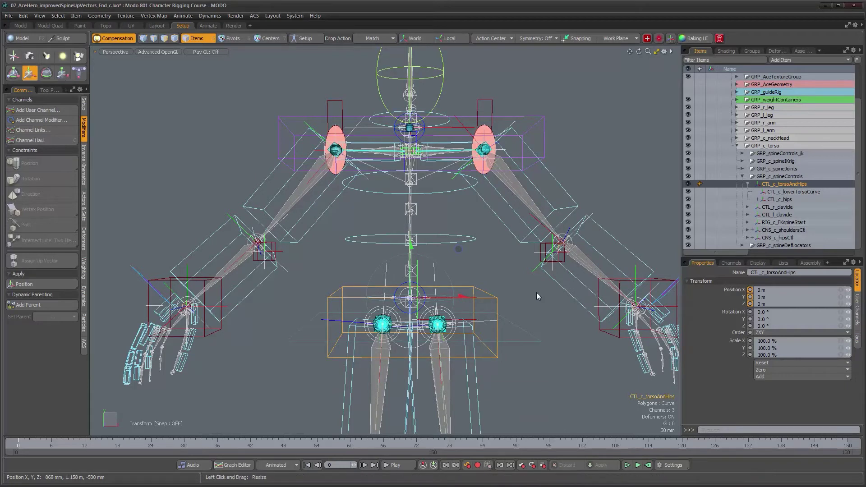
Create another new locator and parent it under the GRP_c_spineControls group
{"action": "scroll", "coordinate": [537, 297], "scroll_direction": "down", "scroll_amount": 2}
{"action": "middle_click_drag", "start_coordinate": [538, 297], "coordinate": [445, 260], "text": "alt"}
{"action": "scroll", "coordinate": [488, 289], "scroll_direction": "down", "scroll_amount": 3}
{"action": "scroll", "coordinate": [469, 312], "scroll_direction": "down", "scroll_amount": 1}
{"action": "key", "text": "n"}
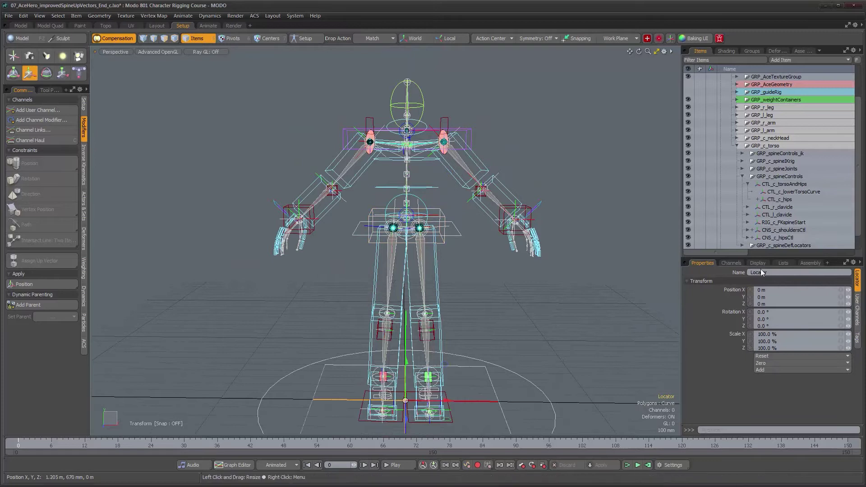
{"action": "scroll", "coordinate": [767, 245], "scroll_direction": "down", "scroll_amount": 2}
{"action": "left_click_drag", "start_coordinate": [749, 242], "coordinate": [775, 166]}
Zero the new locator's transforms to place it at the spine's base, and rename it CTL_c_lowerTorsoAndHips
{"action": "right_click_drag", "start_coordinate": [472, 216], "coordinate": [445, 261], "text": "alt"}
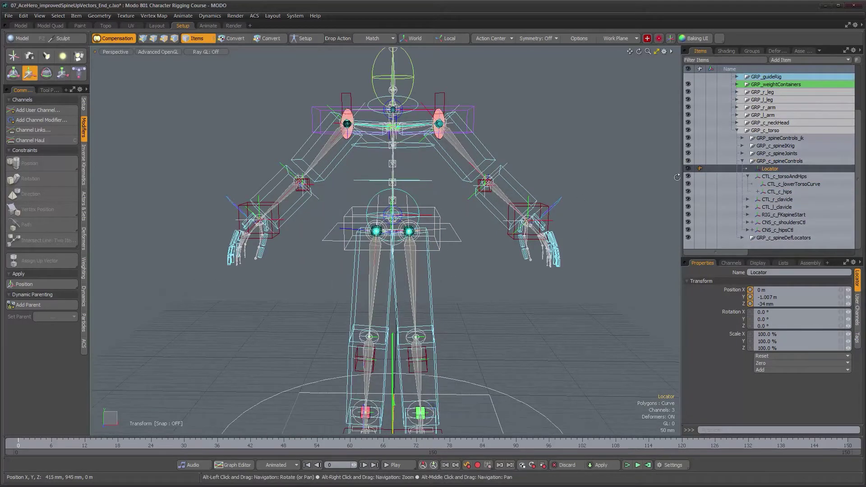
{"action": "right_click_drag", "start_coordinate": [359, 153], "coordinate": [429, 163], "text": "alt"}
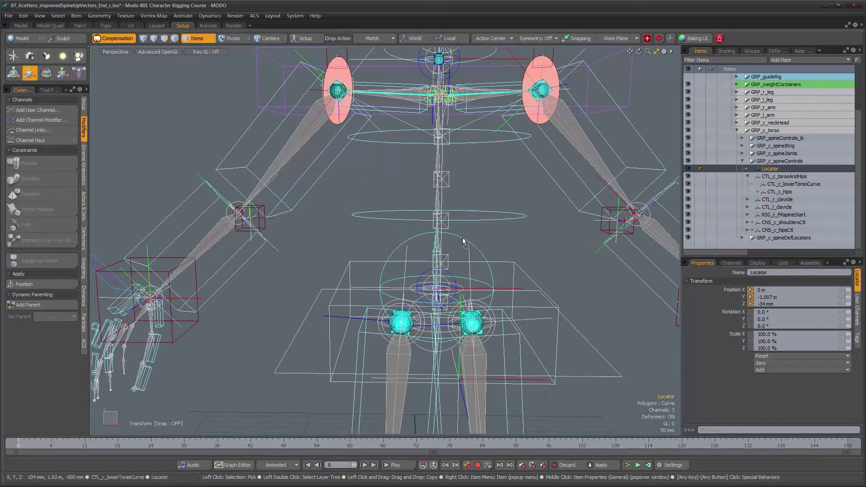
{"action": "key", "text": "shift+z"}
{"action": "left_click_drag", "start_coordinate": [490, 236], "coordinate": [499, 272], "text": "alt"}
{"action": "scroll", "coordinate": [489, 273], "scroll_direction": "down", "scroll_amount": 2}
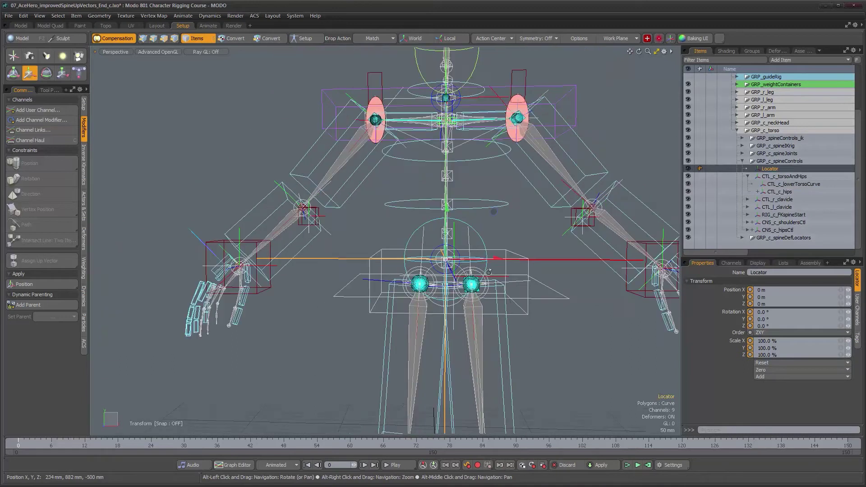
{"action": "middle_click_drag", "start_coordinate": [489, 273], "coordinate": [412, 273], "text": "alt"}
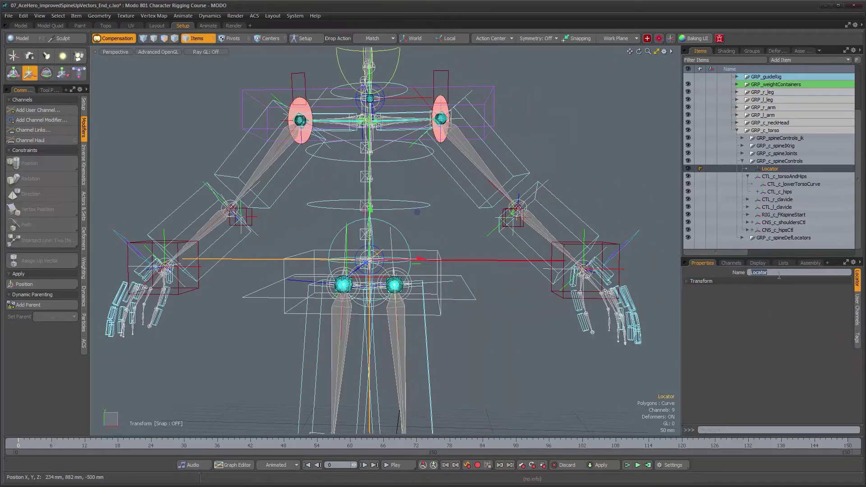
{"action": "left_click", "coordinate": [686, 282]}
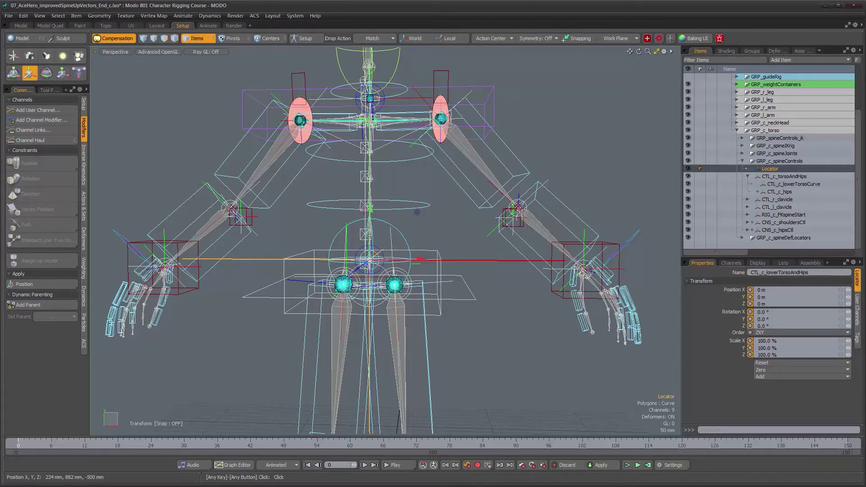
Give CTL_c_lowerTorsoAndHips a custom, non-solid box shape in Replace style, sized 281 × 100 × 281 mm
{"action": "left_click_drag", "start_coordinate": [477, 274], "coordinate": [480, 282], "text": "alt"}
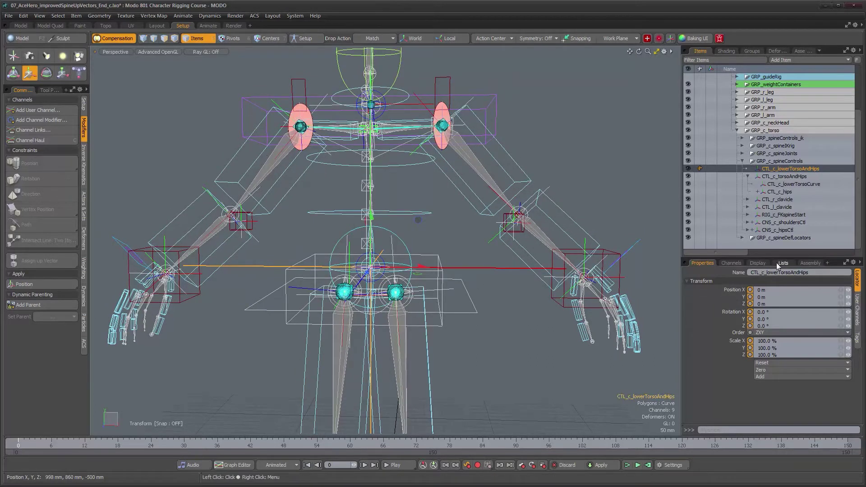
{"action": "left_click", "coordinate": [760, 264]}
{"action": "left_click", "coordinate": [768, 281]}
{"action": "left_click", "coordinate": [770, 288]}
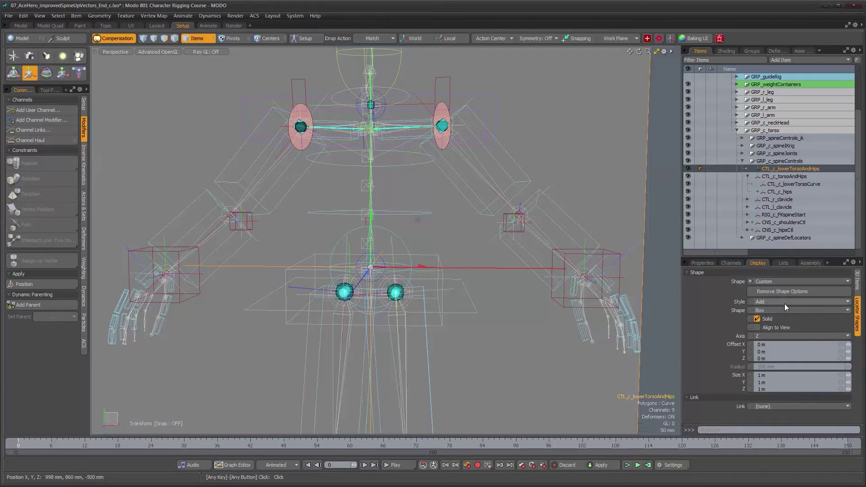
{"action": "left_click", "coordinate": [758, 319]}
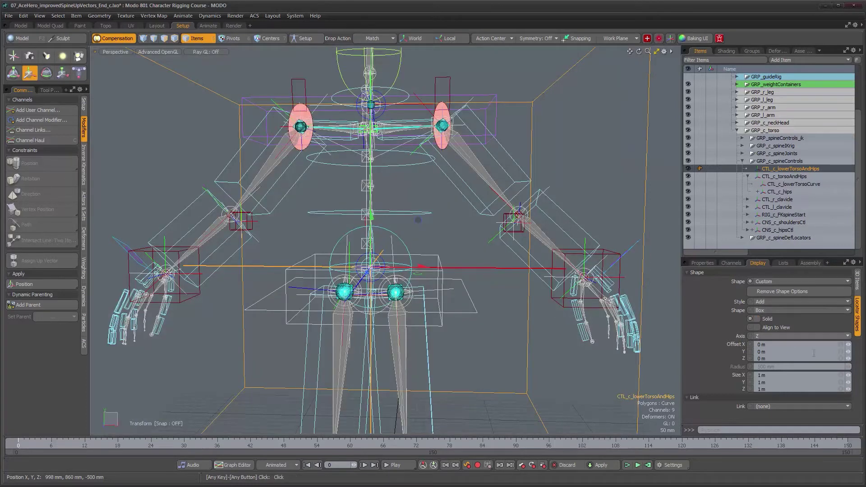
{"action": "left_click", "coordinate": [842, 375]}
{"action": "mouse_move", "coordinate": [849, 375]}
{"action": "left_mouse_down"}
{"action": "mouse_move", "coordinate": [810, 375]}
{"action": "mouse_move", "coordinate": [844, 382]}
{"action": "left_mouse_up"}
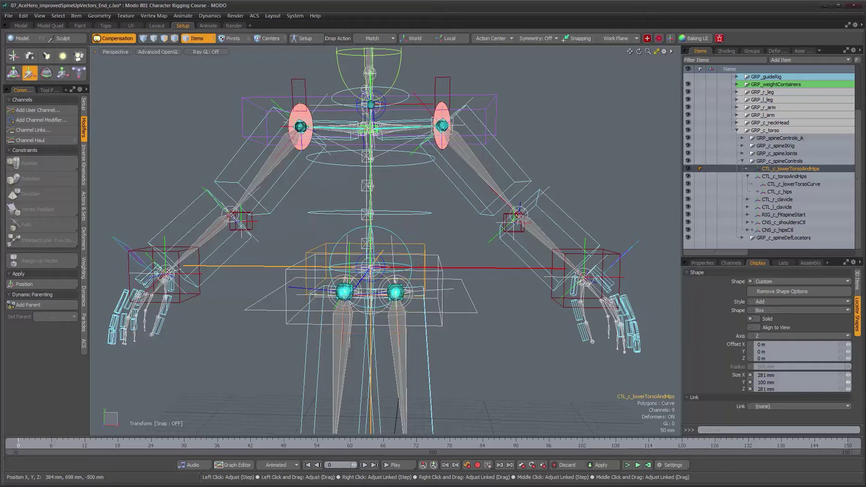
{"action": "left_click", "coordinate": [767, 303]}
{"action": "left_click", "coordinate": [767, 310]}
Test-move the new CTL_c_lowerTorsoAndHips box control and undo the move
{"action": "left_click_drag", "start_coordinate": [452, 284], "coordinate": [430, 252], "text": "alt"}
{"action": "mouse_move", "coordinate": [428, 204]}
{"action": "left_mouse_down"}
{"action": "mouse_move", "coordinate": [461, 204]}
{"action": "mouse_move", "coordinate": [456, 192]}
{"action": "mouse_move", "coordinate": [425, 195]}
{"action": "left_mouse_up"}
{"action": "key", "text": "ctrl+z"}
{"action": "left_click_drag", "start_coordinate": [470, 249], "coordinate": [486, 308], "text": "alt"}
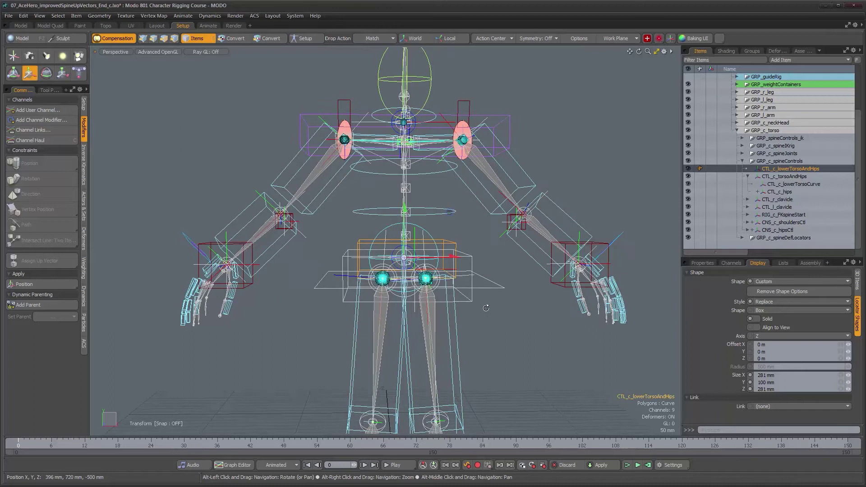
Select the larger CTL_c_torsoAndHips box around the hips and try moving it
{"action": "left_click", "coordinate": [471, 256]}
{"action": "mouse_move", "coordinate": [449, 212]}
{"action": "left_mouse_down"}
{"action": "mouse_move", "coordinate": [466, 223]}
{"action": "mouse_move", "coordinate": [437, 222]}
{"action": "left_mouse_up"}
{"action": "left_click_drag", "start_coordinate": [518, 312], "coordinate": [509, 318], "text": "alt"}
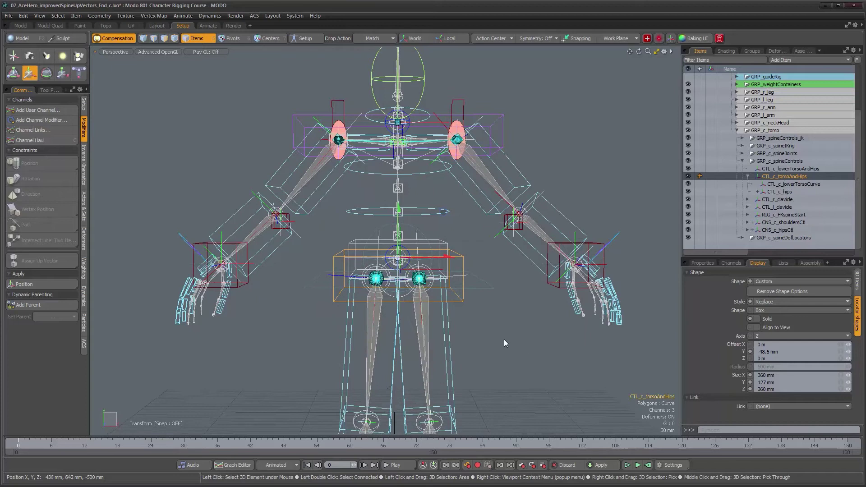
{"action": "left_click_drag", "start_coordinate": [501, 337], "coordinate": [459, 307], "text": "alt"}
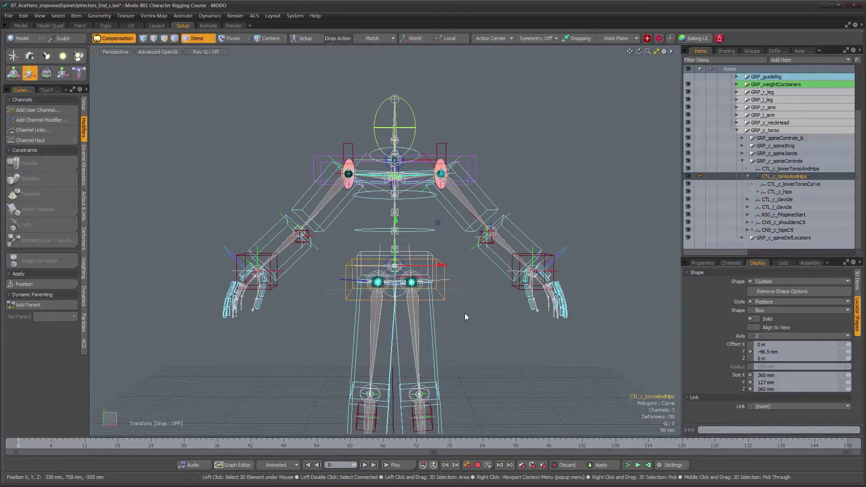
Open the ACE_Spine Rig schematic and examine how the CTL_c_lowerTorsoCurve channels link to the LOC_c_hips node
{"action": "key", "text": "KP_0"}
{"action": "left_click_drag", "start_coordinate": [405, 326], "coordinate": [405, 344], "text": "alt"}
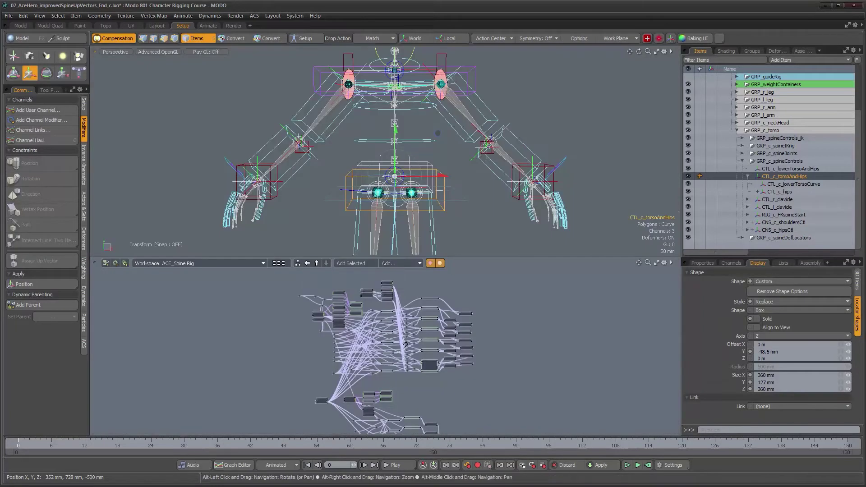
{"action": "scroll", "coordinate": [406, 344], "scroll_direction": "up", "scroll_amount": 5}
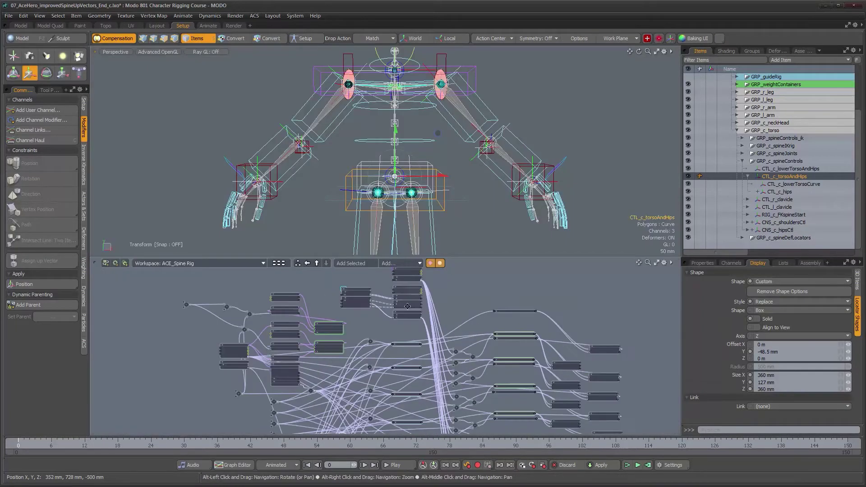
{"action": "left_click", "coordinate": [414, 159]}
{"action": "scroll", "coordinate": [432, 344], "scroll_direction": "up", "scroll_amount": 3, "text": "alt"}
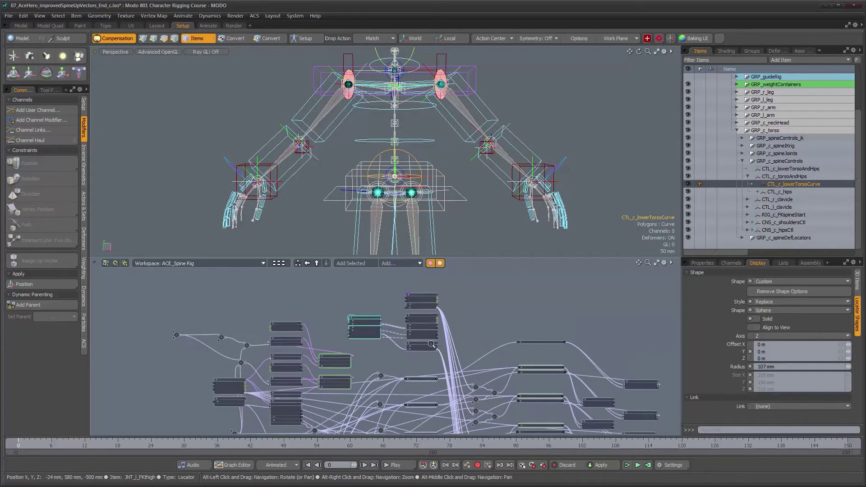
{"action": "scroll", "coordinate": [432, 345], "scroll_direction": "up", "scroll_amount": 5, "text": "alt"}
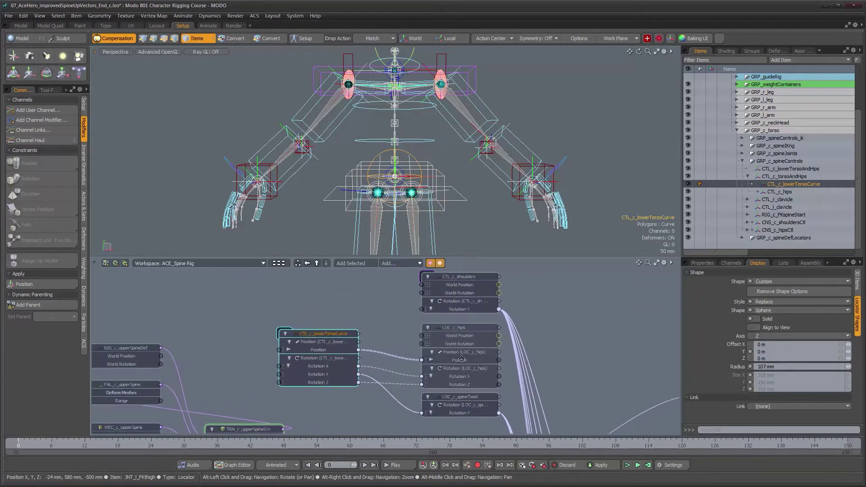
{"action": "scroll", "coordinate": [461, 360], "scroll_direction": "up", "scroll_amount": 4, "text": "alt"}
{"action": "left_click", "coordinate": [327, 335]}
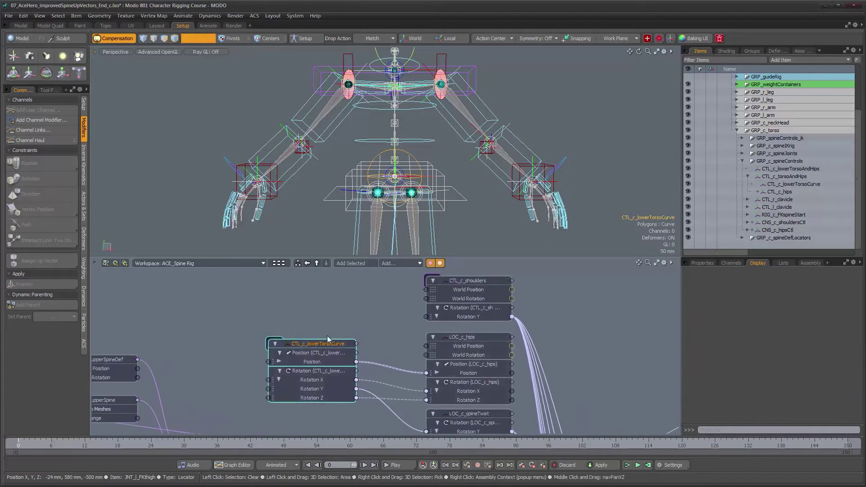
{"action": "left_click", "coordinate": [329, 346]}
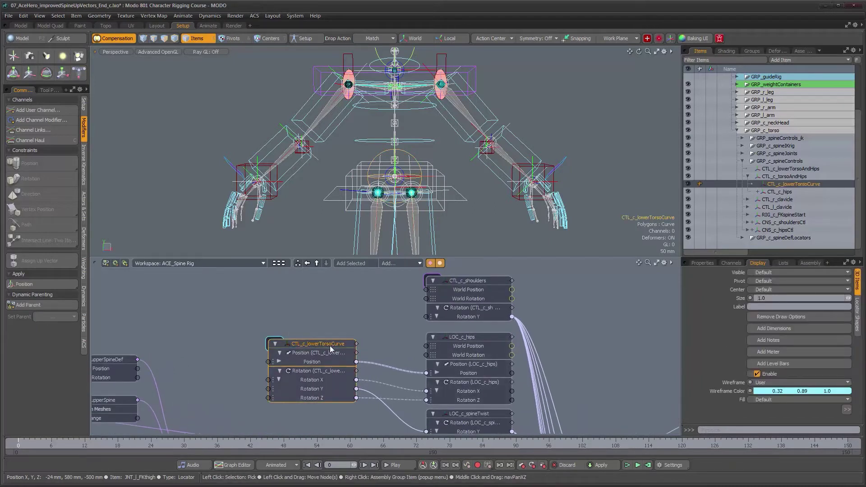
{"action": "scroll", "coordinate": [396, 346], "scroll_direction": "down", "scroll_amount": 1, "text": "alt"}
{"action": "scroll", "coordinate": [397, 346], "scroll_direction": "up", "scroll_amount": 1, "text": "alt"}
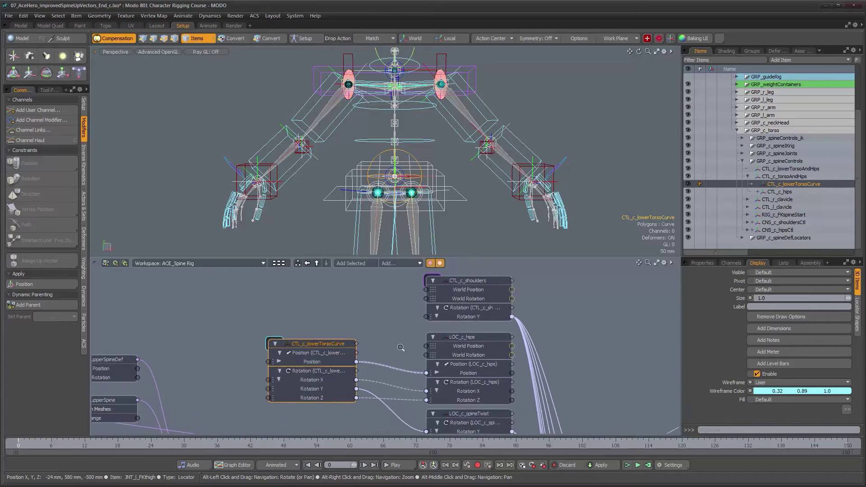
{"action": "left_click", "coordinate": [472, 337]}
{"action": "scroll", "coordinate": [452, 392], "scroll_direction": "down", "scroll_amount": 3, "text": "alt"}
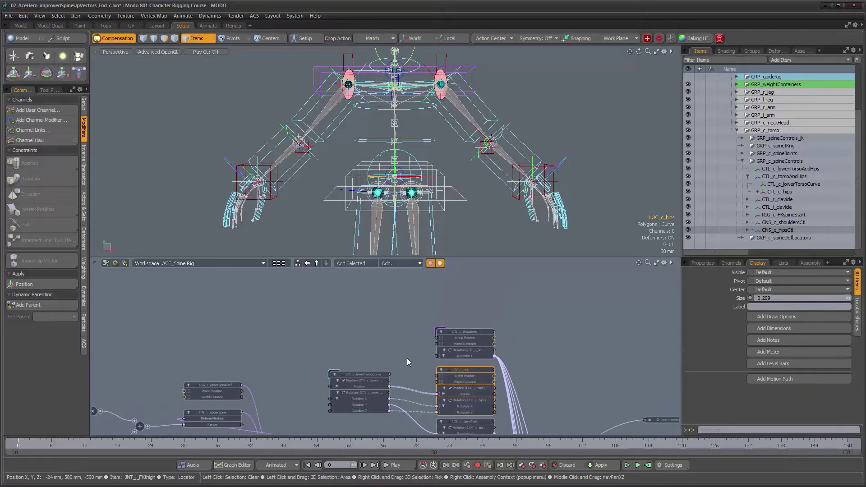
Add the Position channels of CTL_c_torsoAndHips and CTL_c_lowerTorsoAndHips to the spine schematic and stack both nodes above CTL_c_lowerTorsoCurve
{"action": "left_click", "coordinate": [790, 177]}
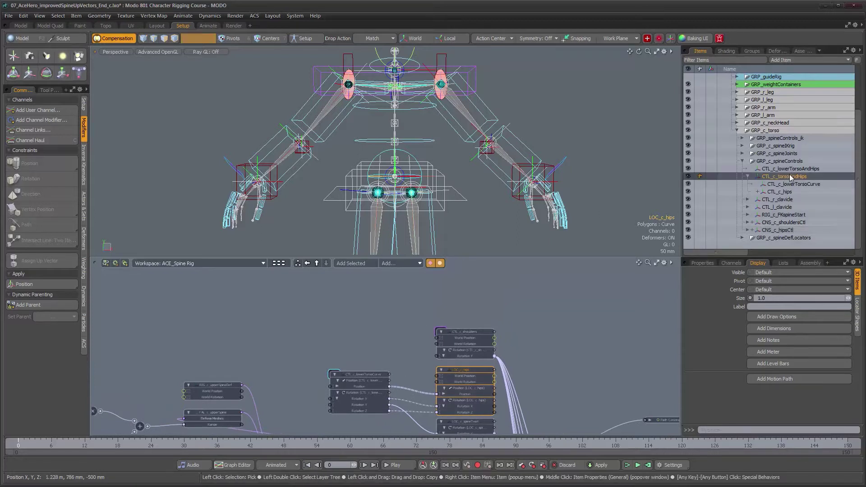
{"action": "left_click", "coordinate": [789, 170], "text": "ctrl"}
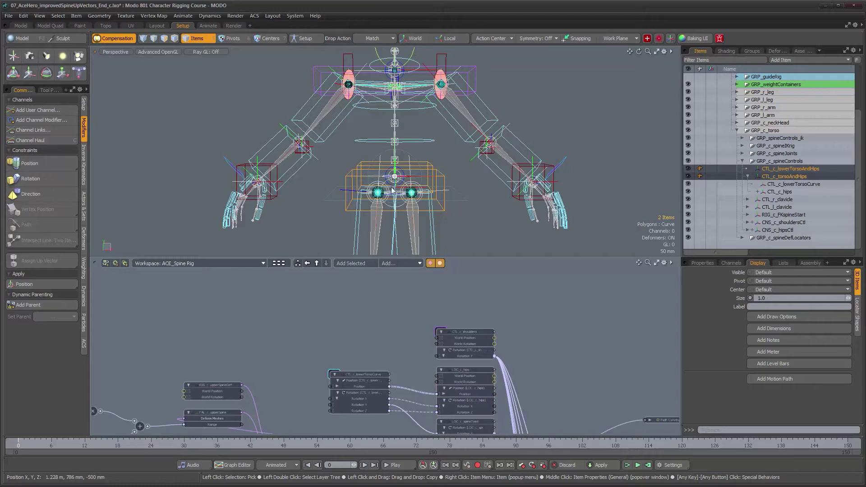
{"action": "left_click", "coordinate": [703, 264]}
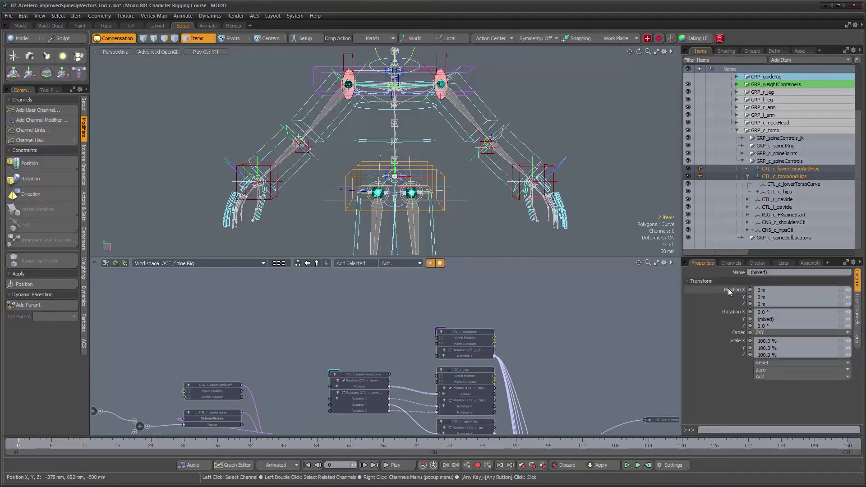
{"action": "left_click_drag", "start_coordinate": [728, 290], "coordinate": [731, 303]}
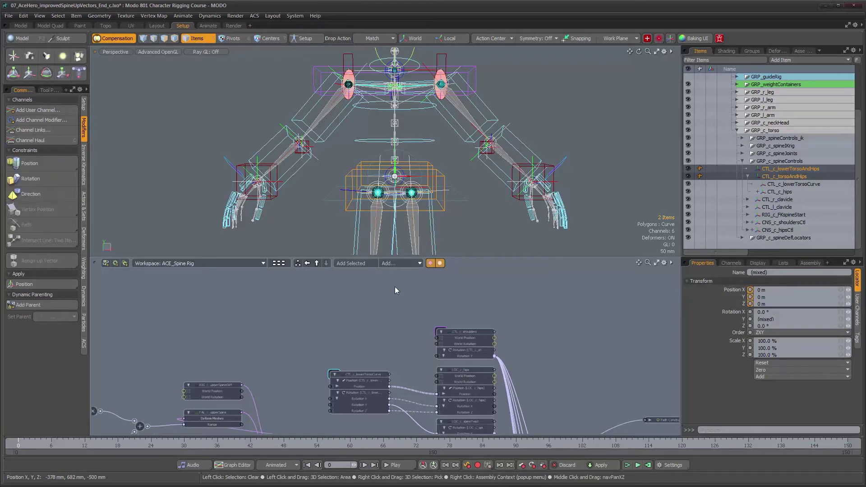
{"action": "left_click", "coordinate": [355, 263]}
{"action": "left_click_drag", "start_coordinate": [388, 369], "coordinate": [341, 280]}
{"action": "left_click", "coordinate": [359, 307]}
{"action": "left_click", "coordinate": [338, 303]}
{"action": "left_click", "coordinate": [341, 284]}
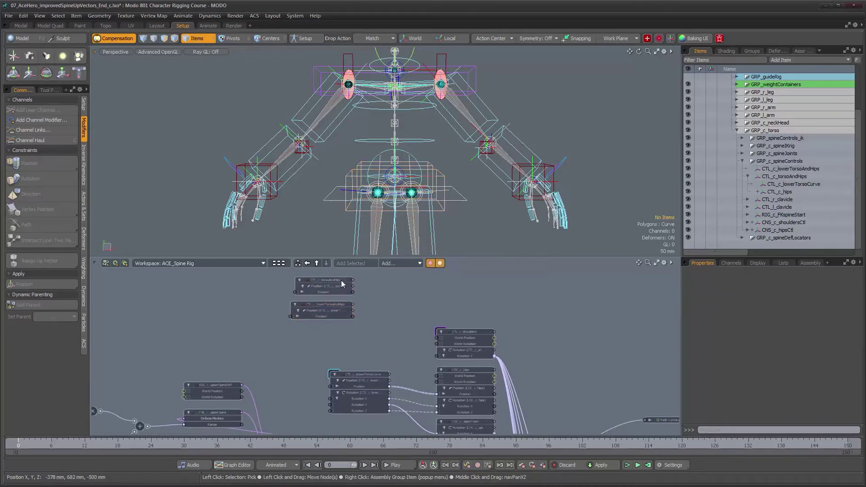
Test-move the CTL_c_hips control in the viewport and undo the move
{"action": "left_click_drag", "start_coordinate": [382, 299], "coordinate": [395, 313], "text": "alt"}
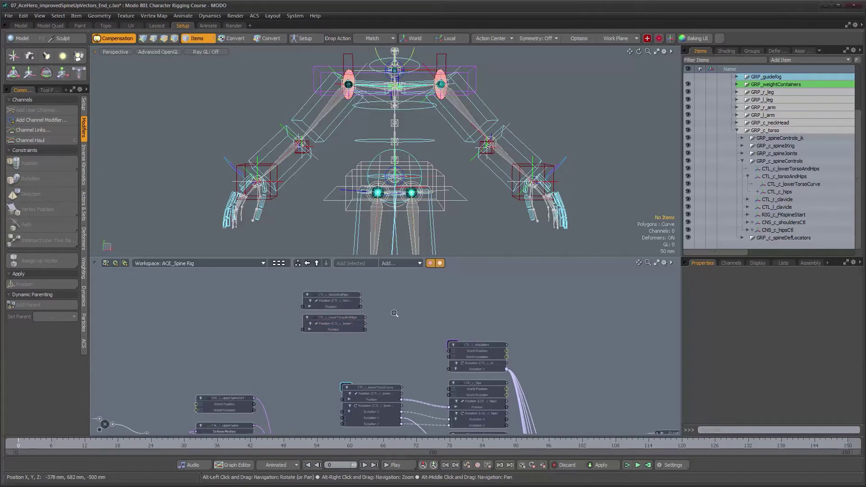
{"action": "right_click_drag", "start_coordinate": [395, 314], "coordinate": [400, 314], "text": "alt"}
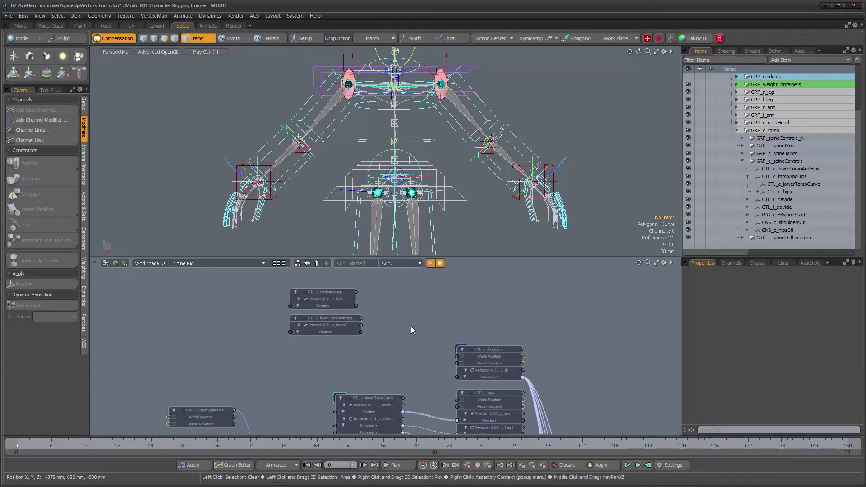
{"action": "left_click_drag", "start_coordinate": [520, 382], "coordinate": [520, 343], "text": "alt"}
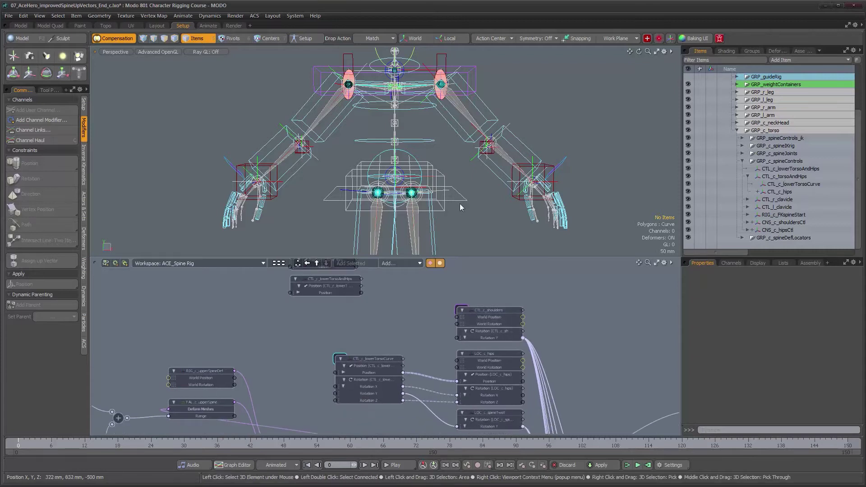
{"action": "left_click_drag", "start_coordinate": [365, 303], "coordinate": [372, 334], "text": "alt"}
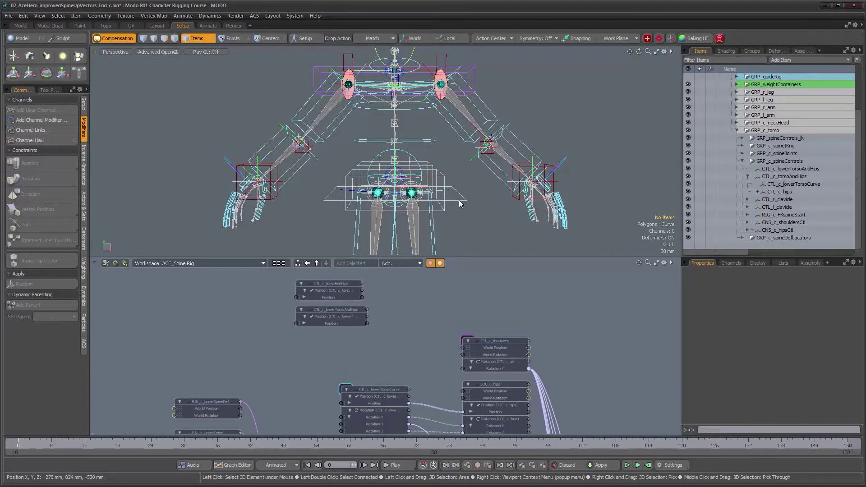
{"action": "left_click", "coordinate": [459, 199]}
{"action": "mouse_move", "coordinate": [432, 216]}
{"action": "left_mouse_down", "text": "alt"}
{"action": "mouse_move", "coordinate": [428, 205]}
{"action": "mouse_move", "coordinate": [431, 216]}
{"action": "left_mouse_up", "text": "alt"}
{"action": "left_click_drag", "start_coordinate": [404, 303], "coordinate": [404, 329], "text": "alt"}
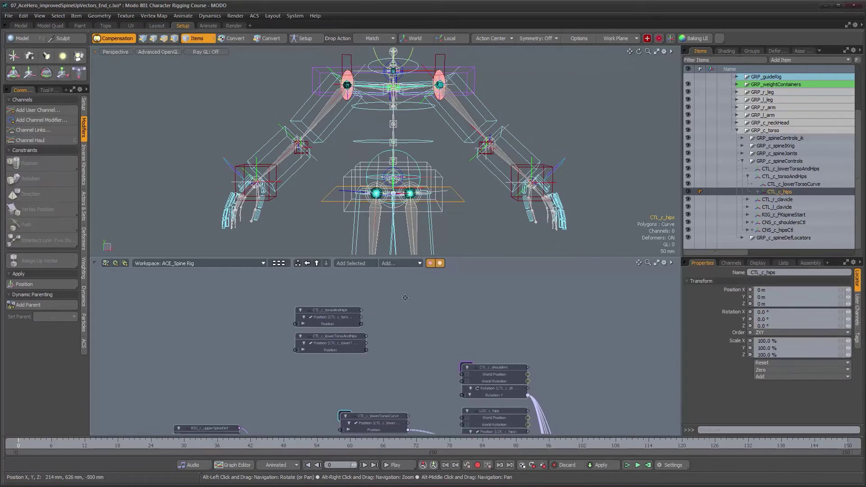
{"action": "key", "text": "w"}
{"action": "left_click_drag", "start_coordinate": [437, 150], "coordinate": [427, 173]}
{"action": "key", "text": "ctrl+z"}
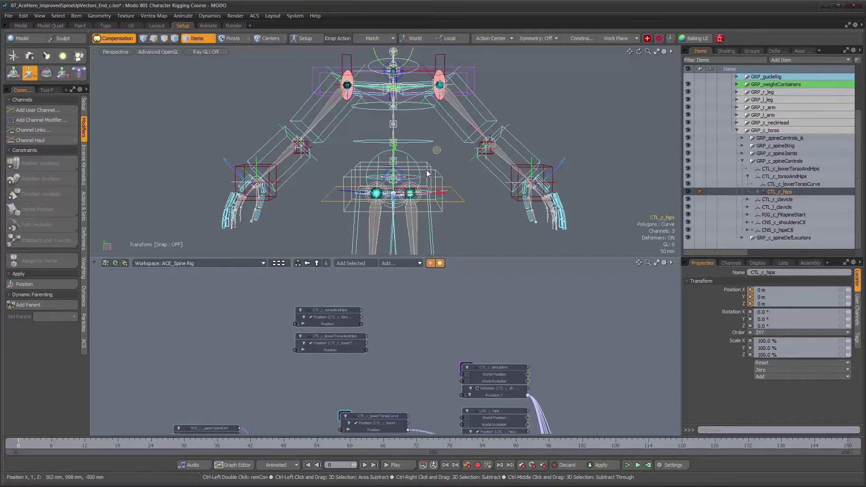
Test-move CTL_c_torsoAndHips and CTL_c_lowerTorsoAndHips separately, undoing each move
{"action": "scroll", "coordinate": [418, 206], "scroll_direction": "up", "scroll_amount": 2}
{"action": "left_click", "coordinate": [450, 167]}
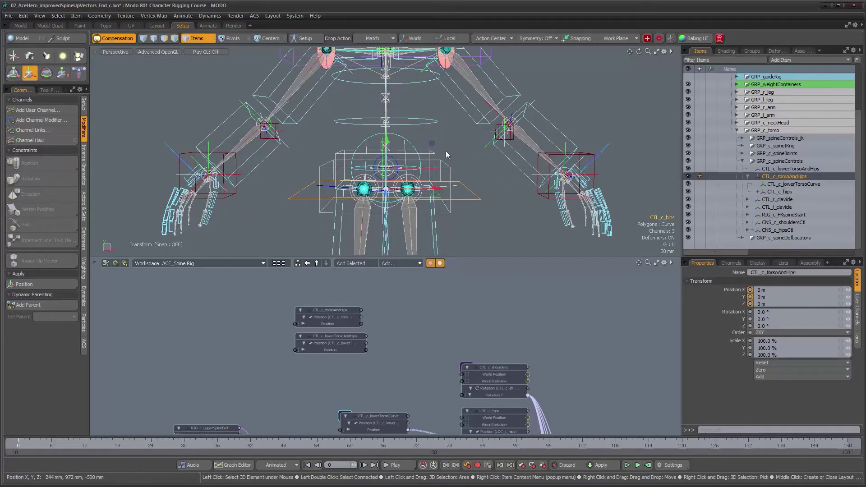
{"action": "left_click_drag", "start_coordinate": [432, 122], "coordinate": [445, 150]}
{"action": "key", "text": "ctrl+z"}
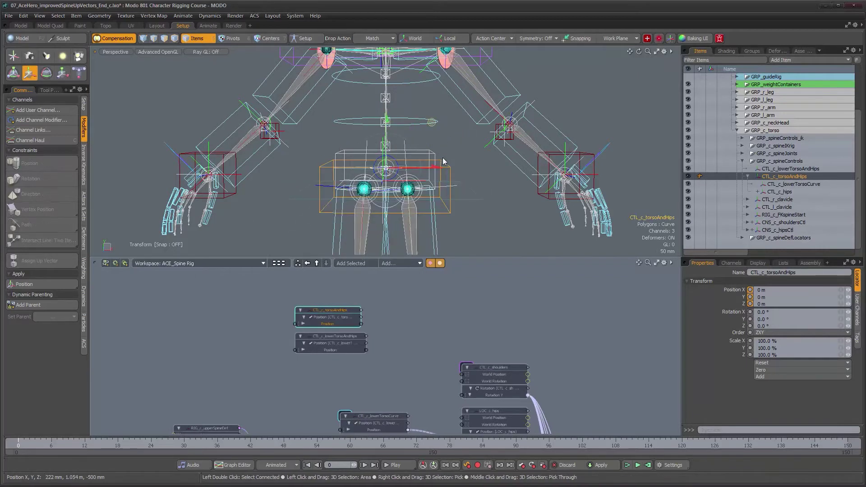
{"action": "left_click", "coordinate": [434, 155]}
{"action": "mouse_move", "coordinate": [432, 123]}
{"action": "left_mouse_down"}
{"action": "mouse_move", "coordinate": [409, 131]}
{"action": "mouse_move", "coordinate": [417, 95]}
{"action": "mouse_move", "coordinate": [432, 126]}
{"action": "left_mouse_up"}
{"action": "key", "text": "ctrl+z"}
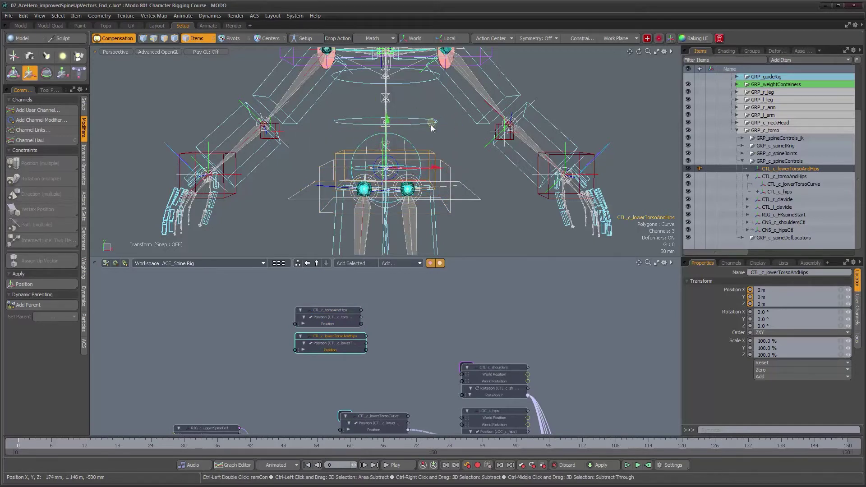
Add the CTL_c_hips Position channels to the spine schematic and place the node above CTL_c_shoulders
{"action": "left_click_drag", "start_coordinate": [455, 320], "coordinate": [453, 309], "text": "alt"}
{"action": "scroll", "coordinate": [461, 298], "scroll_direction": "down", "scroll_amount": 2}
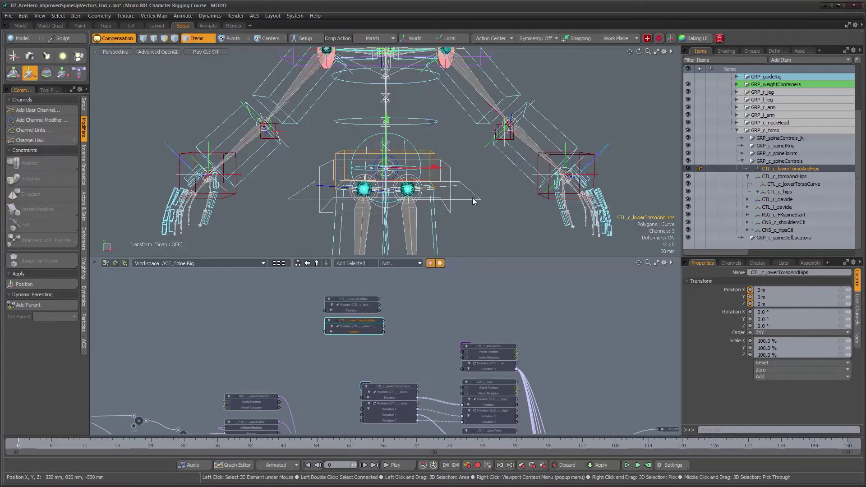
{"action": "left_click", "coordinate": [473, 200]}
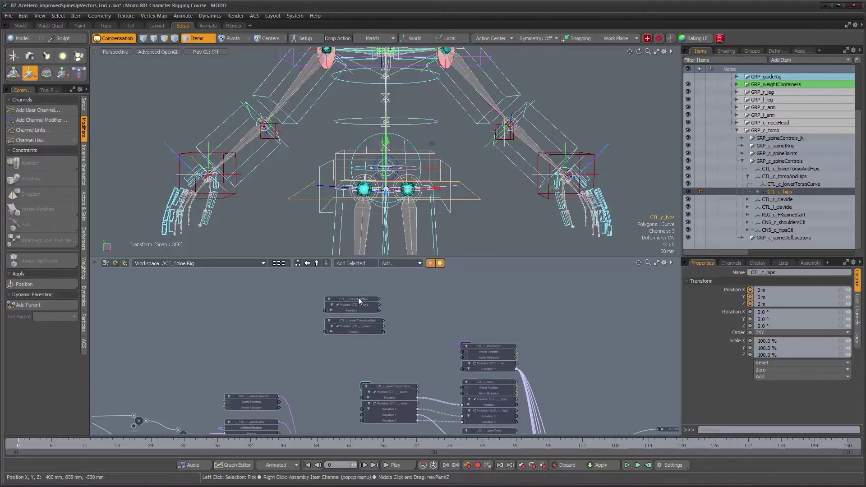
{"action": "left_click", "coordinate": [361, 263]}
{"action": "left_click_drag", "start_coordinate": [449, 358], "coordinate": [484, 270]}
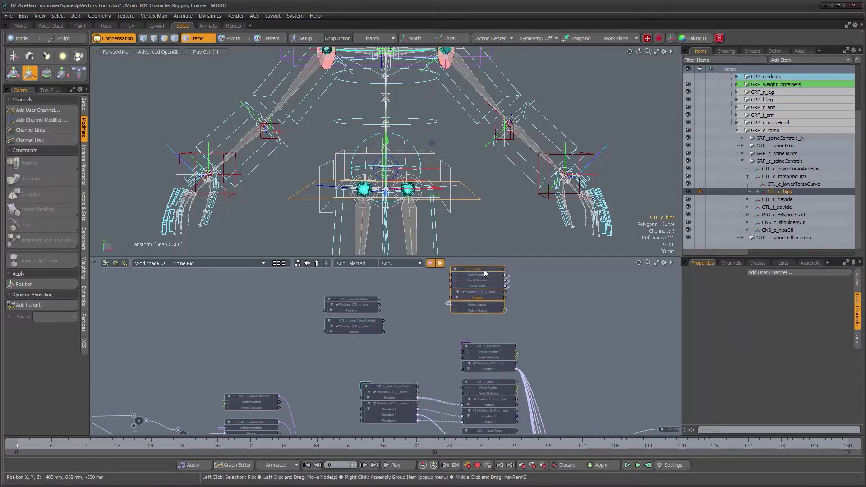
{"action": "left_click", "coordinate": [524, 299]}
Separate the matrix compose node from CTL_c_hips and delete it, keeping the CTL_c_hips node above CTL_c_shoulders
{"action": "left_click_drag", "start_coordinate": [524, 299], "coordinate": [525, 314], "text": "alt"}
{"action": "scroll", "coordinate": [527, 307], "scroll_direction": "up", "scroll_amount": 2, "text": "alt"}
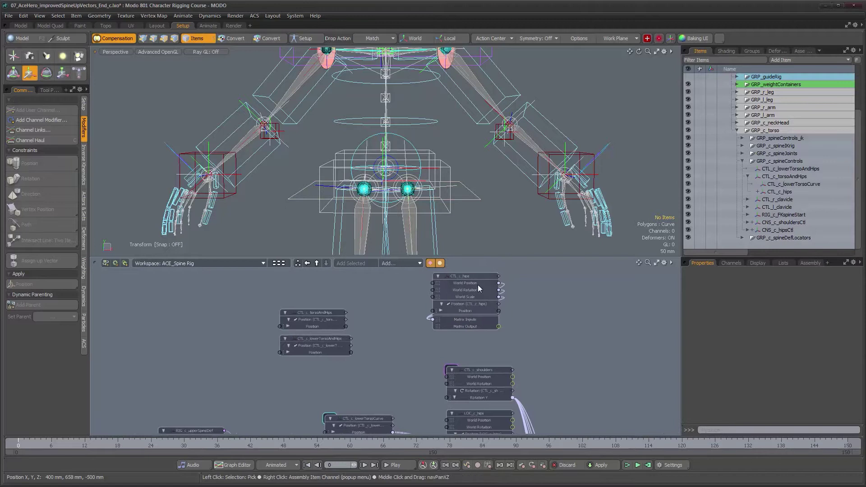
{"action": "left_click_drag", "start_coordinate": [477, 277], "coordinate": [449, 282]}
{"action": "left_click_drag", "start_coordinate": [495, 312], "coordinate": [551, 292]}
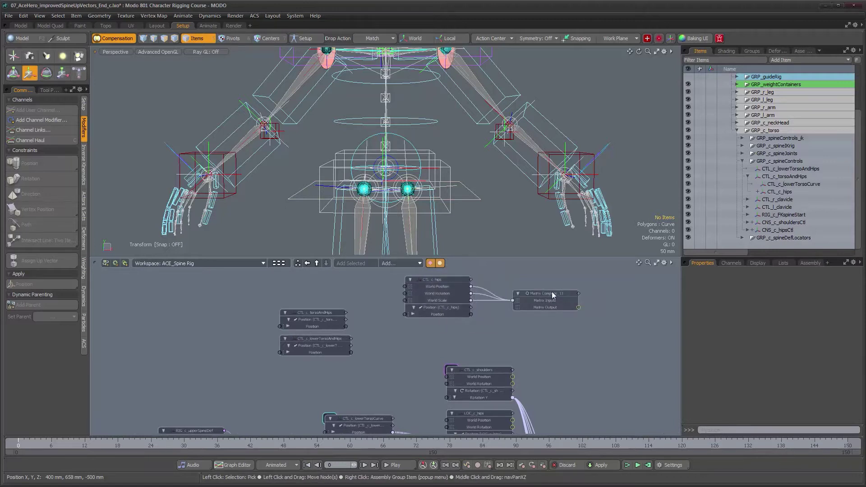
{"action": "left_click", "coordinate": [552, 294]}
{"action": "key", "text": "Delete"}
{"action": "left_click_drag", "start_coordinate": [457, 282], "coordinate": [503, 281]}
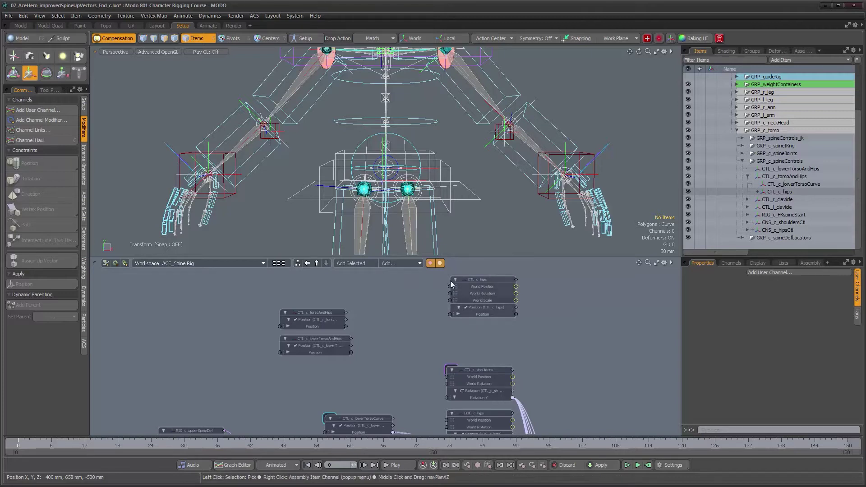
Match the hips, torsoAndHips and lowerTorsoAndHips controls to their schematic nodes, and test-move CTL_c_hips, undoing the move
{"action": "left_click", "coordinate": [469, 202]}
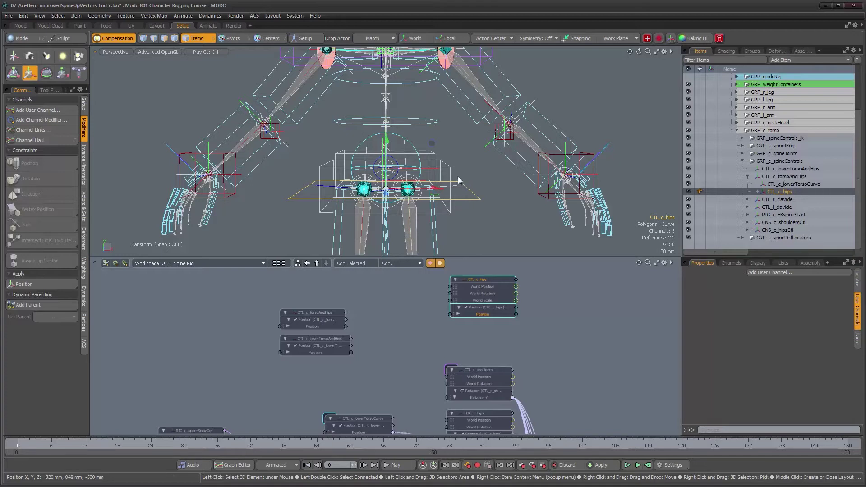
{"action": "left_click_drag", "start_coordinate": [508, 301], "coordinate": [507, 309], "text": "alt"}
{"action": "right_click_drag", "start_coordinate": [507, 308], "coordinate": [539, 314], "text": "alt"}
{"action": "left_click_drag", "start_coordinate": [553, 316], "coordinate": [554, 323], "text": "alt"}
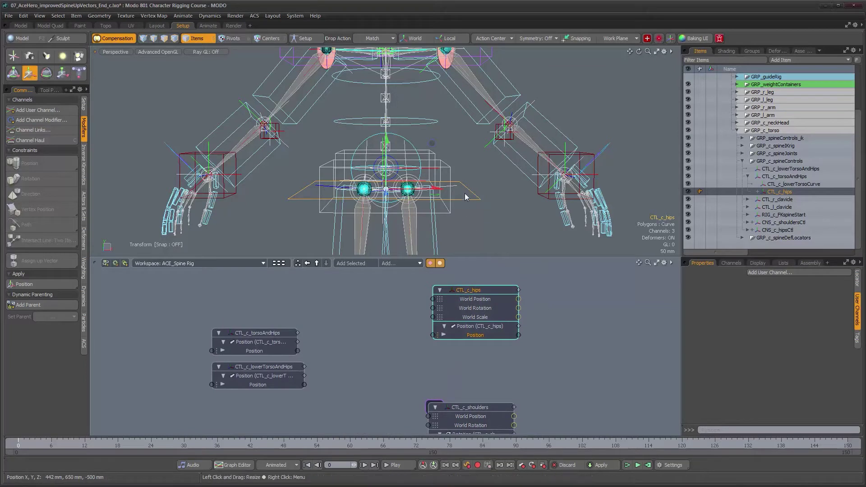
{"action": "left_click", "coordinate": [451, 167]}
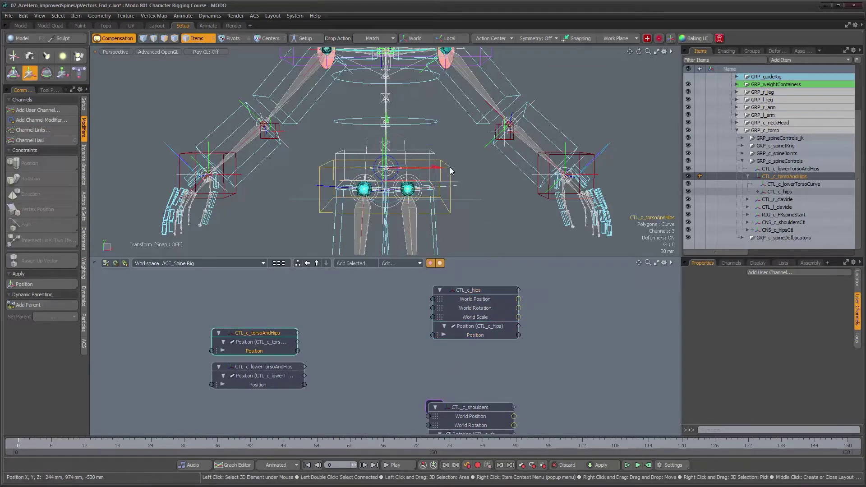
{"action": "left_click", "coordinate": [432, 156]}
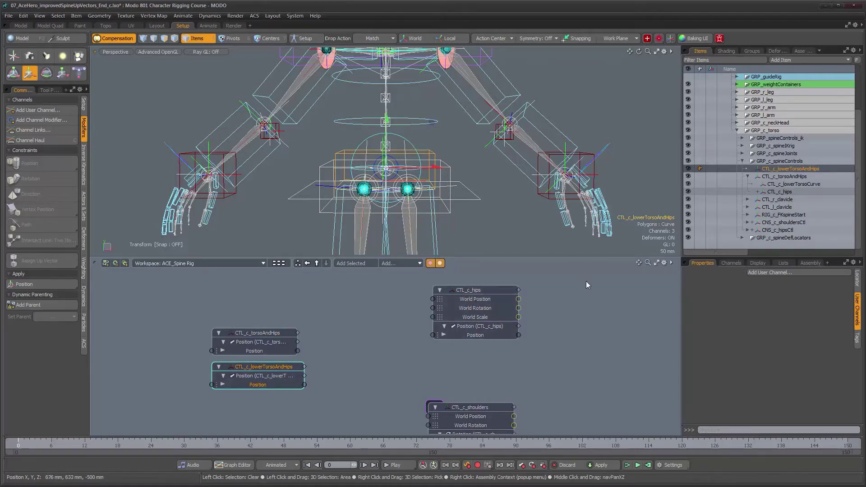
{"action": "left_click", "coordinate": [477, 291]}
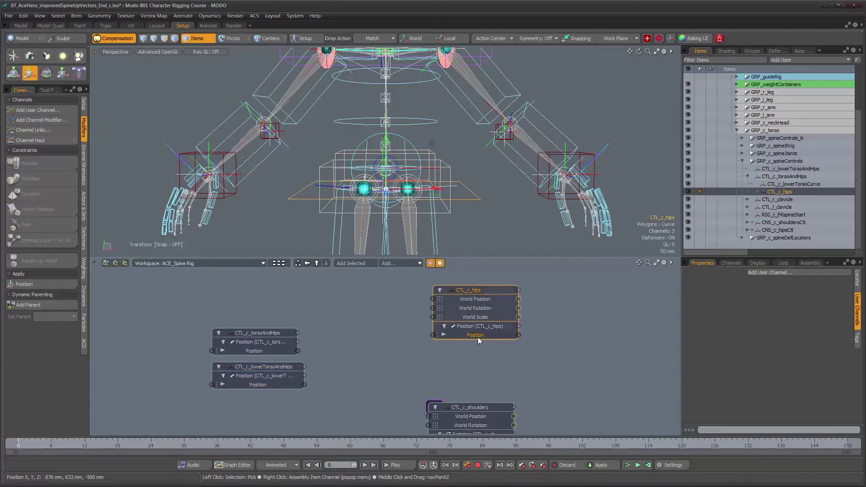
{"action": "left_click_drag", "start_coordinate": [433, 146], "coordinate": [482, 161]}
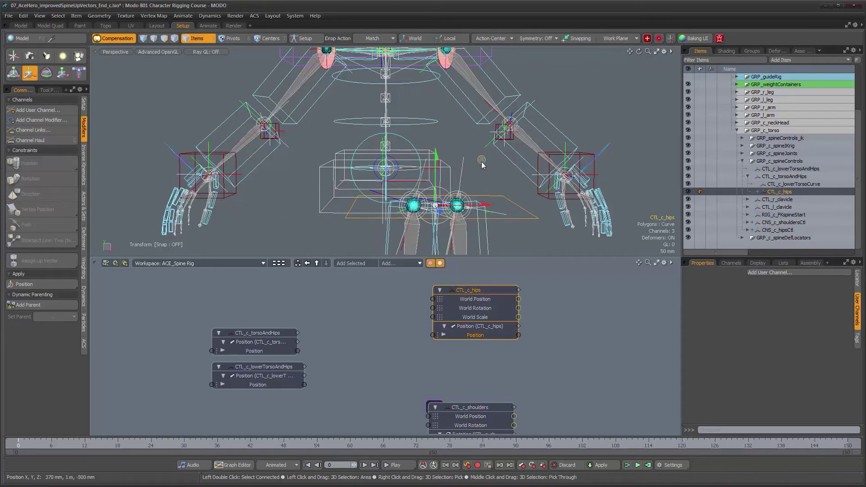
{"action": "key", "text": "ctrl+z"}
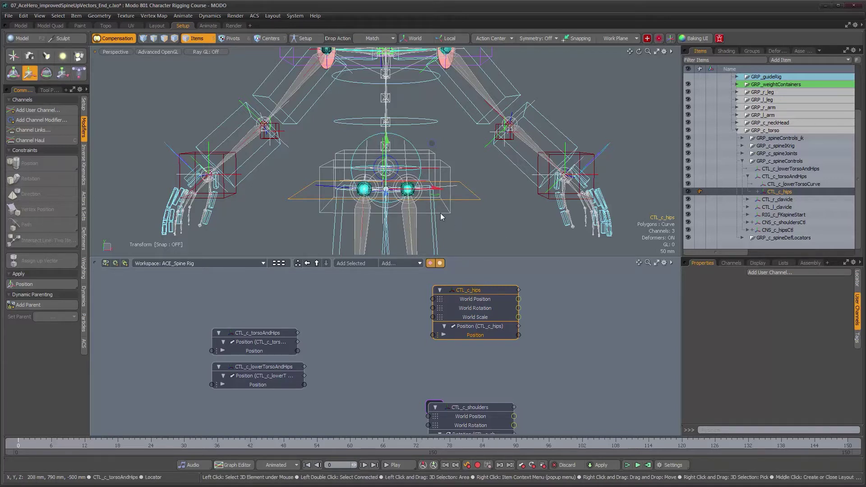
Add a second Position transform to CTL_c_hips
{"action": "left_click", "coordinate": [732, 263]}
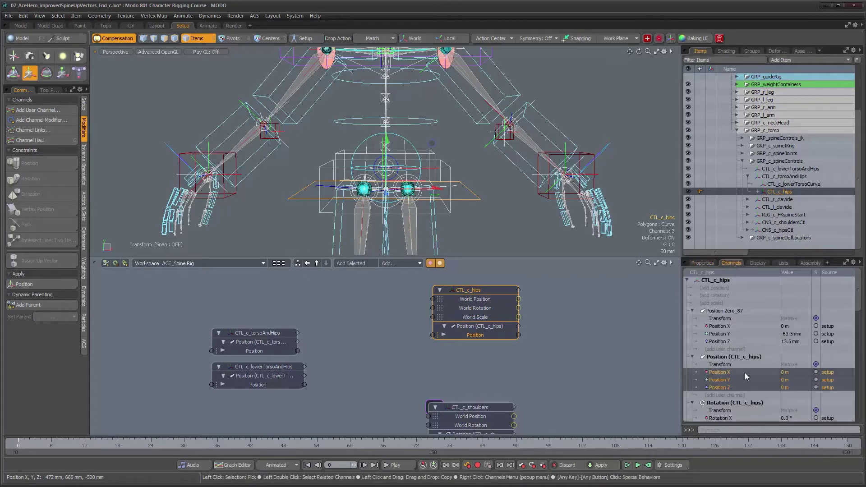
{"action": "scroll", "coordinate": [746, 372], "scroll_direction": "down", "scroll_amount": 3}
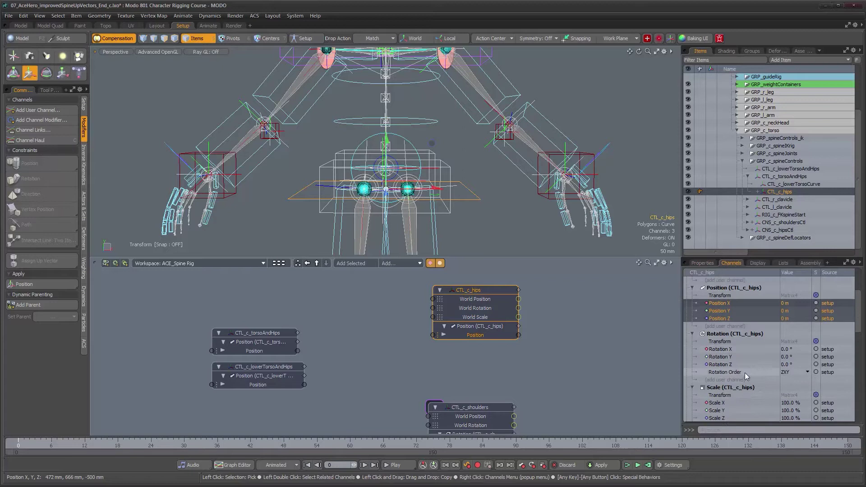
{"action": "scroll", "coordinate": [746, 373], "scroll_direction": "up", "scroll_amount": 4}
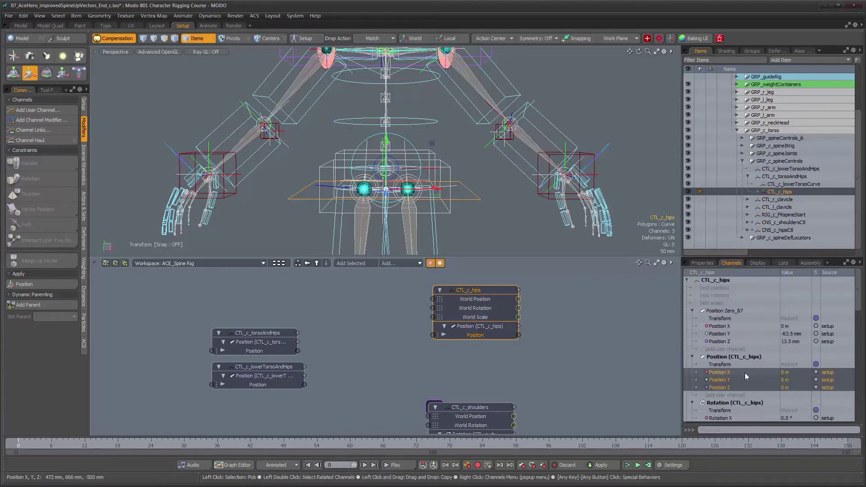
{"action": "left_click", "coordinate": [718, 287]}
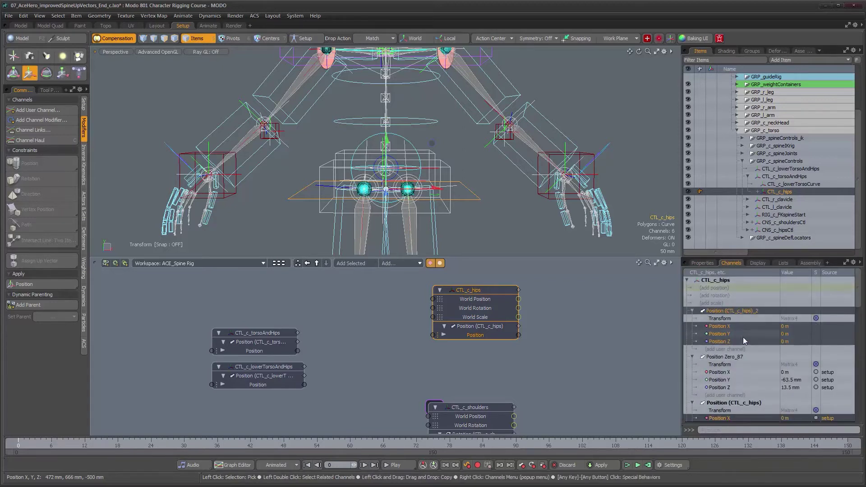
Rename the new CTL_c_hips position transform as Position (CTL_c_hips)_torsoInherit
{"action": "left_click", "coordinate": [743, 312]}
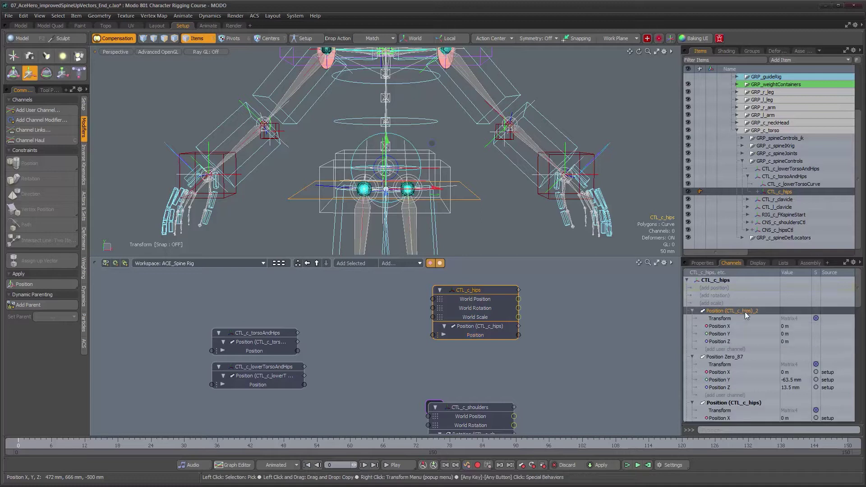
{"action": "double_click", "coordinate": [746, 312]}
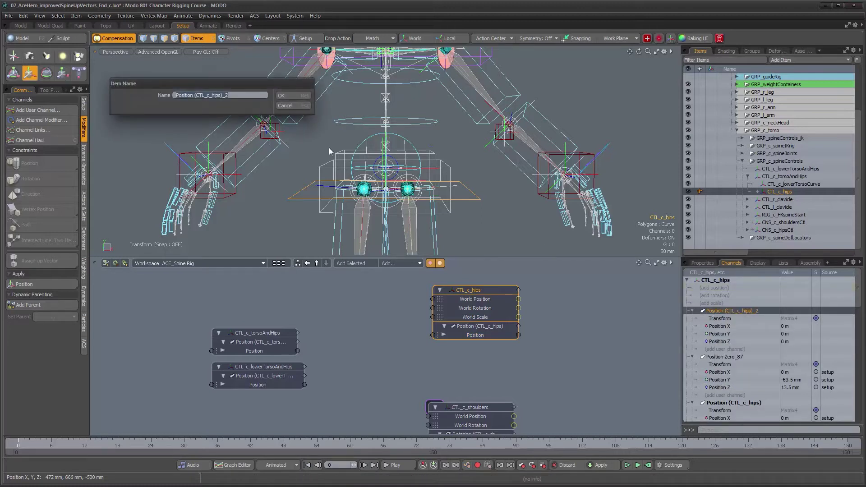
{"action": "left_click_drag", "start_coordinate": [248, 84], "coordinate": [439, 170]}
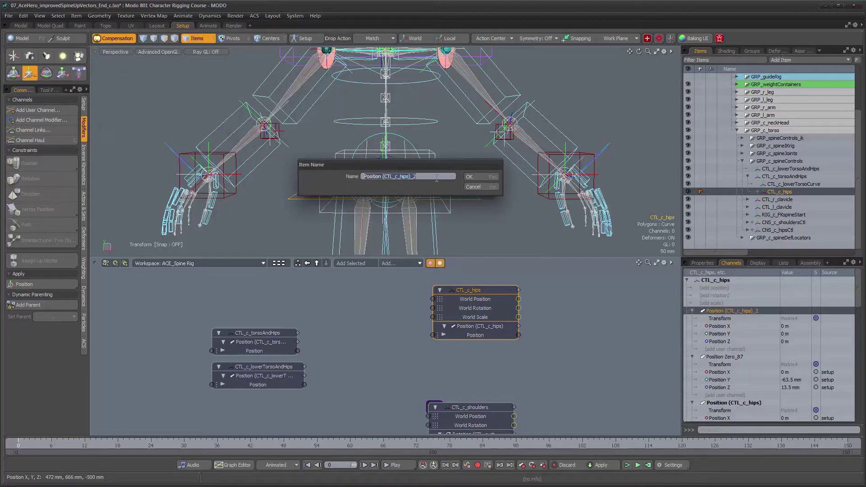
{"action": "left_click", "coordinate": [434, 178]}
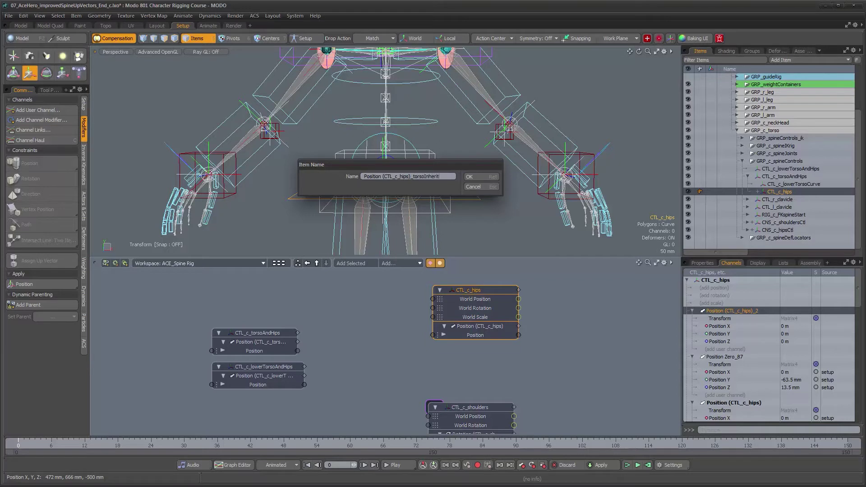
{"action": "key", "text": "Return"}
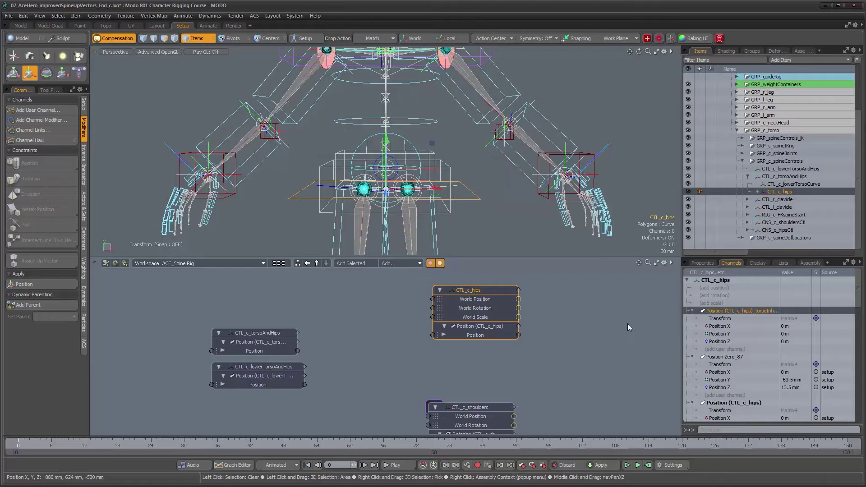
Add the torsoInherit position channels to the CTL_c_hips schematic node and remove the original Position channels from that node
{"action": "left_click_drag", "start_coordinate": [717, 327], "coordinate": [540, 345]}
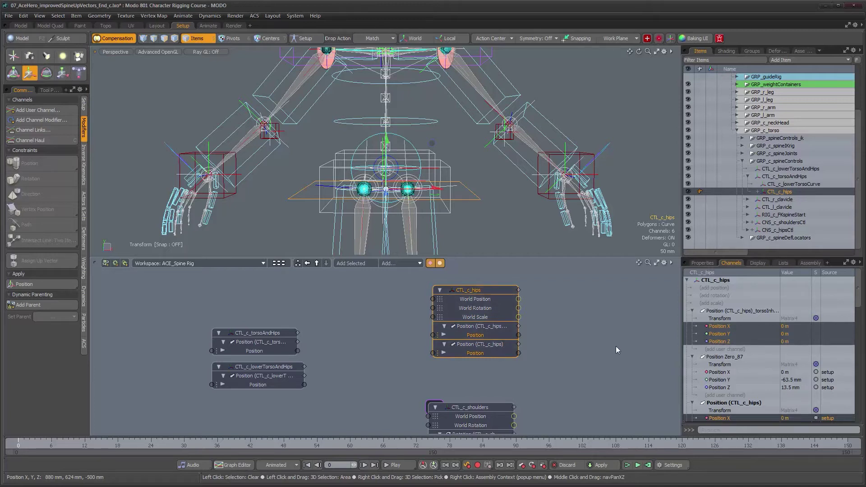
{"action": "scroll", "coordinate": [772, 379], "scroll_direction": "down", "scroll_amount": 2}
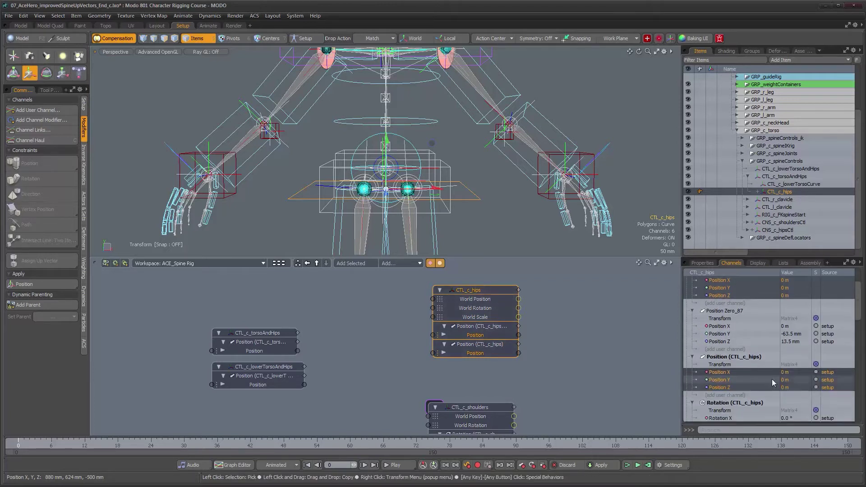
{"action": "left_click", "coordinate": [727, 373]}
{"action": "left_click", "coordinate": [724, 389], "text": "shift"}
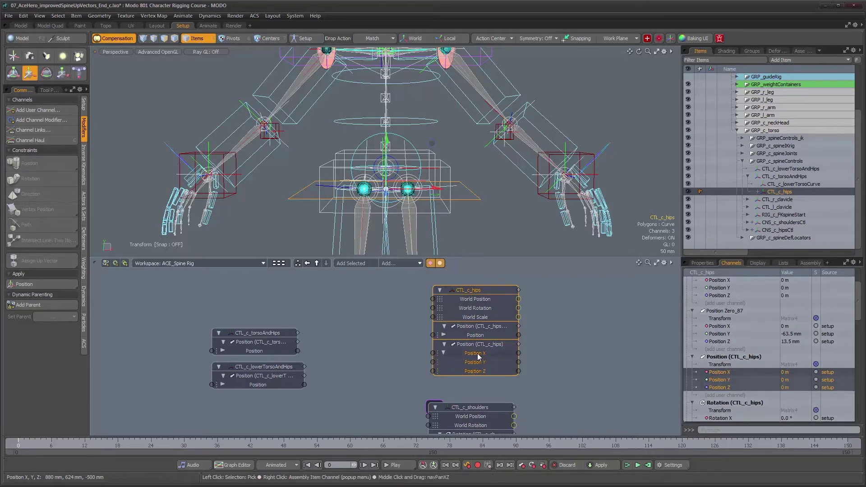
{"action": "right_click", "coordinate": [443, 353]}
{"action": "left_click", "coordinate": [484, 426]}
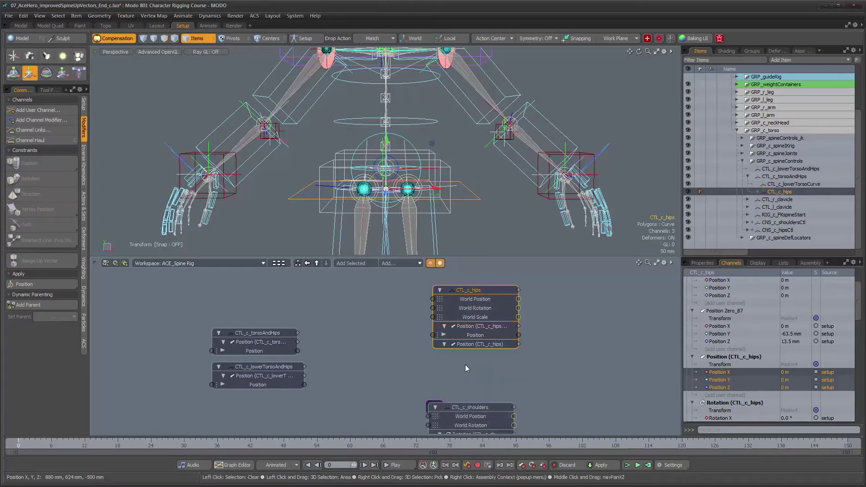
Expand the torsoInherit position on the CTL_c_hips node and check its X, Y and Z channels against the channel list
{"action": "left_click", "coordinate": [445, 344]}
{"action": "left_click", "coordinate": [474, 336]}
{"action": "left_click", "coordinate": [473, 338]}
{"action": "left_click", "coordinate": [475, 352], "text": "shift"}
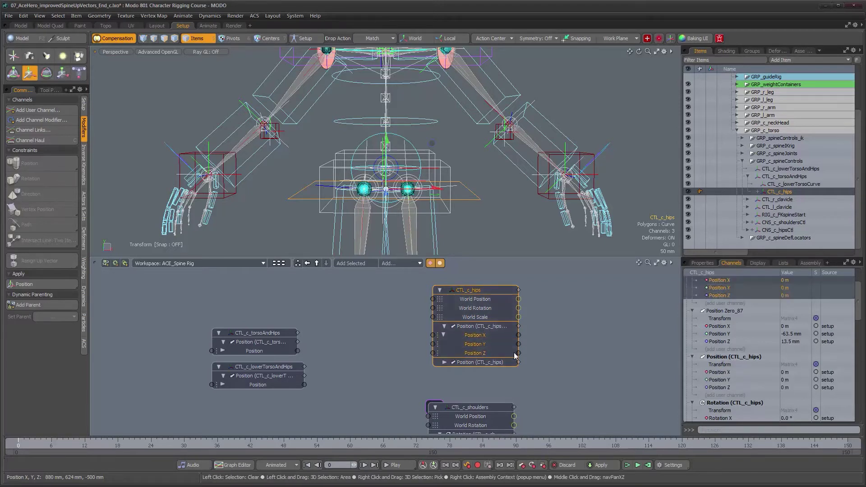
{"action": "left_click_drag", "start_coordinate": [858, 303], "coordinate": [858, 291]}
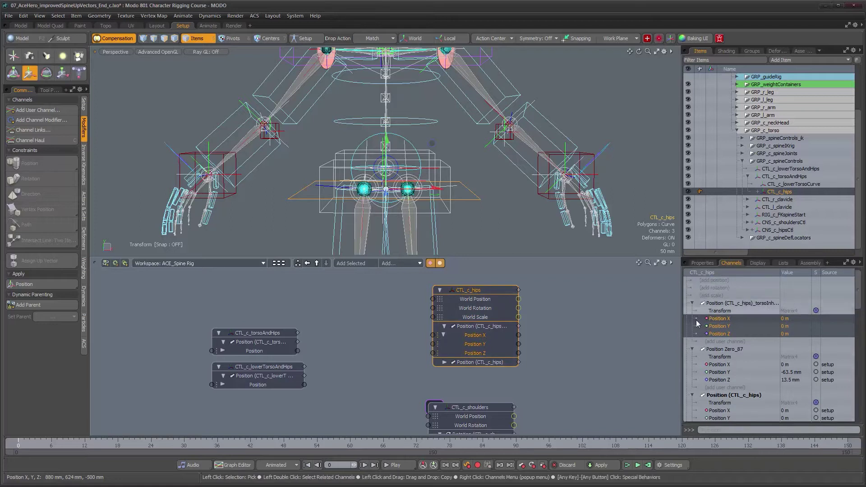
Link the CTL_c_lowerTorsoAndHips Position output to the torsoInherit Position input of CTL_c_hips
{"action": "left_click", "coordinate": [344, 157]}
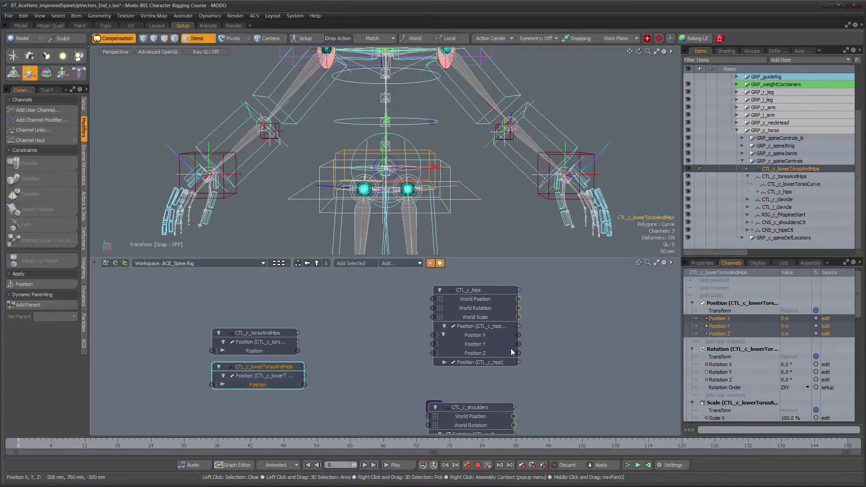
{"action": "left_click", "coordinate": [479, 291]}
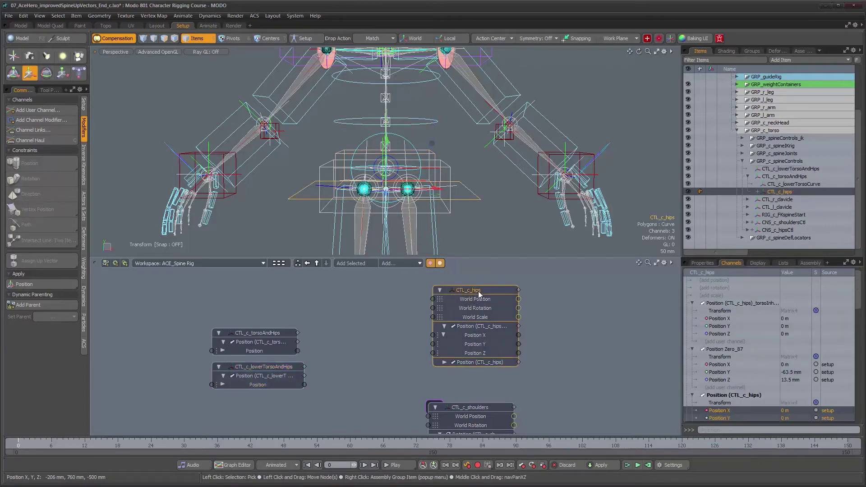
{"action": "left_click", "coordinate": [278, 367]}
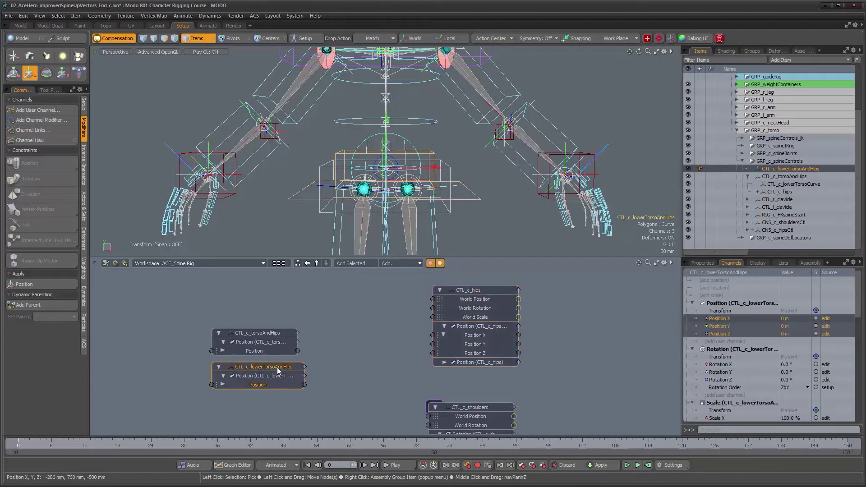
{"action": "left_click_drag", "start_coordinate": [305, 386], "coordinate": [445, 330]}
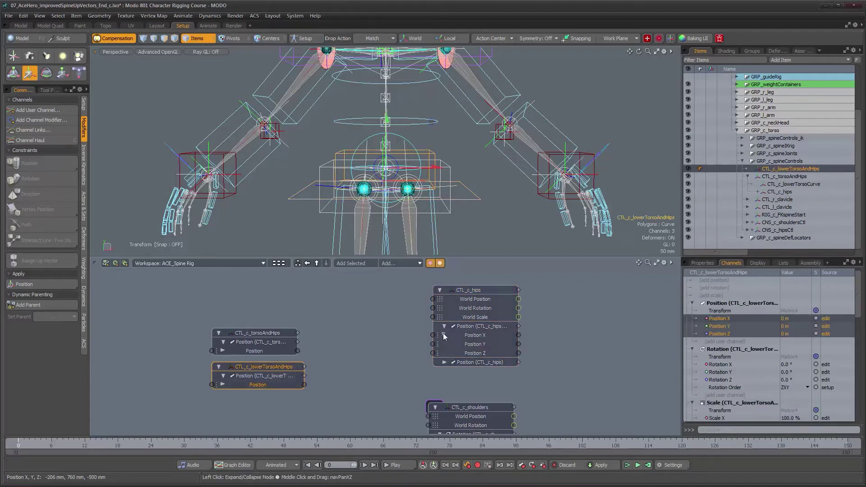
{"action": "left_click", "coordinate": [444, 335]}
{"action": "left_click_drag", "start_coordinate": [304, 384], "coordinate": [433, 336]}
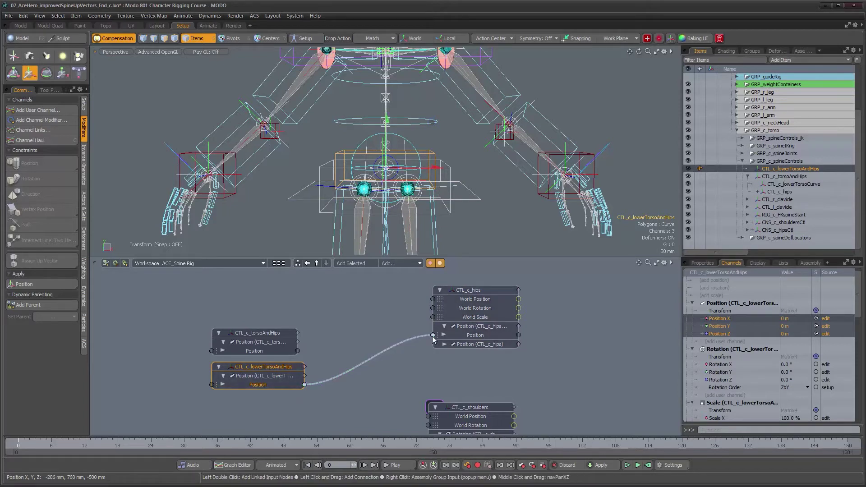
Test-move CTL_c_torsoAndHips and CTL_c_lowerTorsoAndHips to check how the hips follow, undoing each move
{"action": "left_click", "coordinate": [447, 168]}
{"action": "left_click_drag", "start_coordinate": [431, 122], "coordinate": [450, 131]}
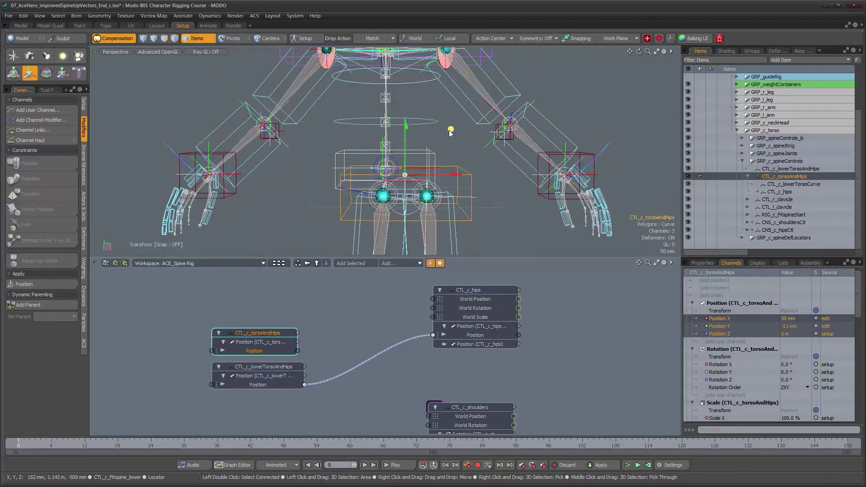
{"action": "key", "text": "ctrl+z"}
{"action": "left_click", "coordinate": [433, 157]}
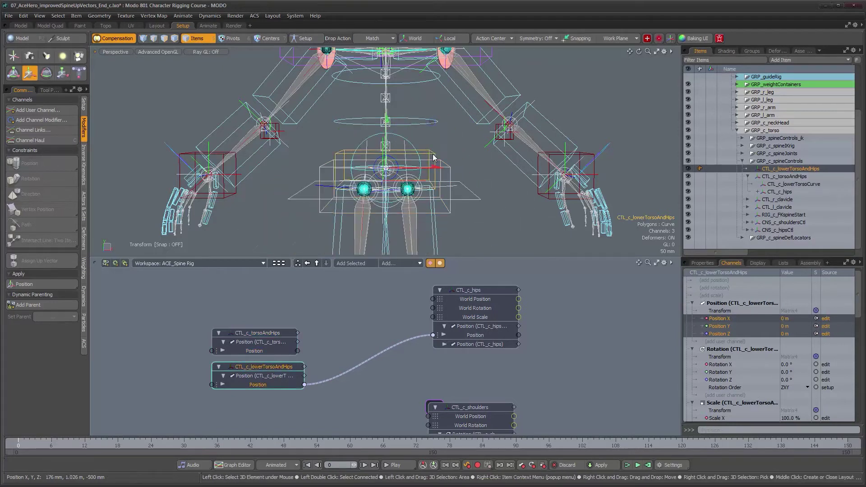
{"action": "left_click_drag", "start_coordinate": [432, 122], "coordinate": [451, 188]}
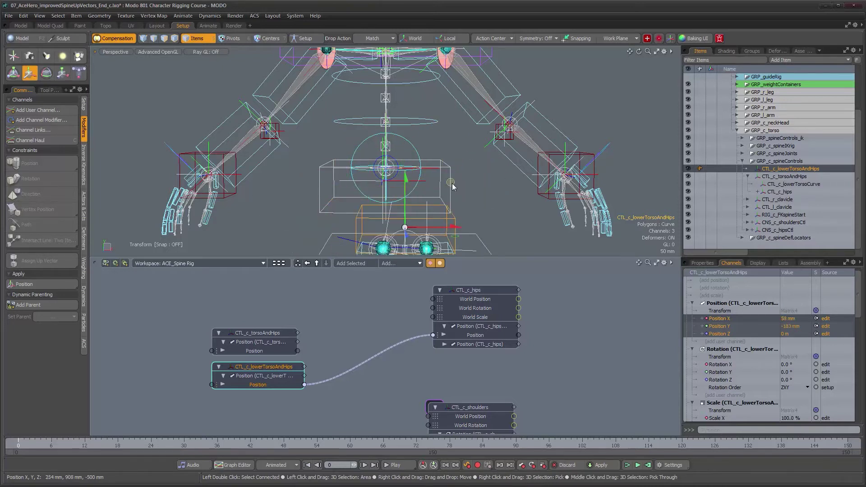
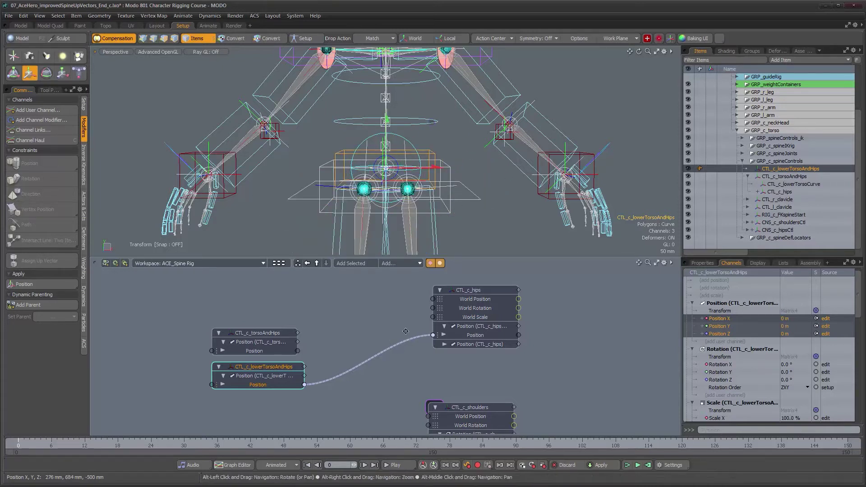
Move the CTL_c_torsoAndHips schematic node farther above the CTL_c_lowerTorsoAndHips node
{"action": "scroll", "coordinate": [451, 313], "scroll_direction": "down", "scroll_amount": 3}
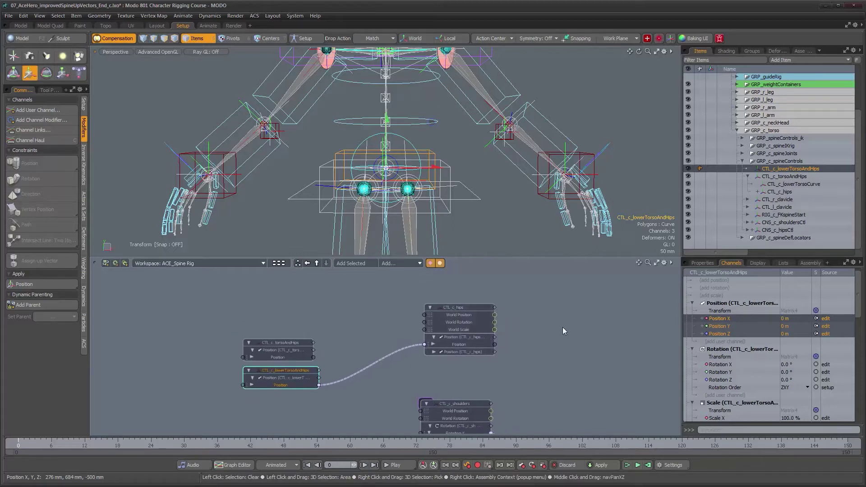
{"action": "left_click", "coordinate": [775, 175]}
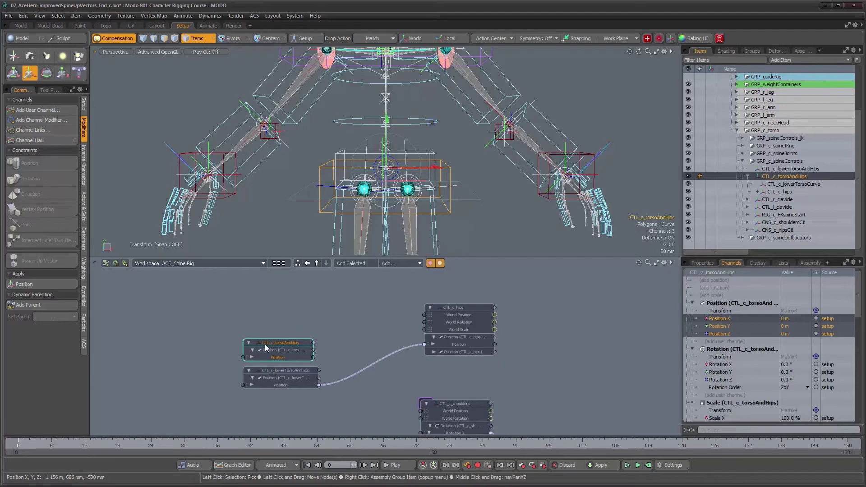
{"action": "left_click_drag", "start_coordinate": [270, 342], "coordinate": [273, 318]}
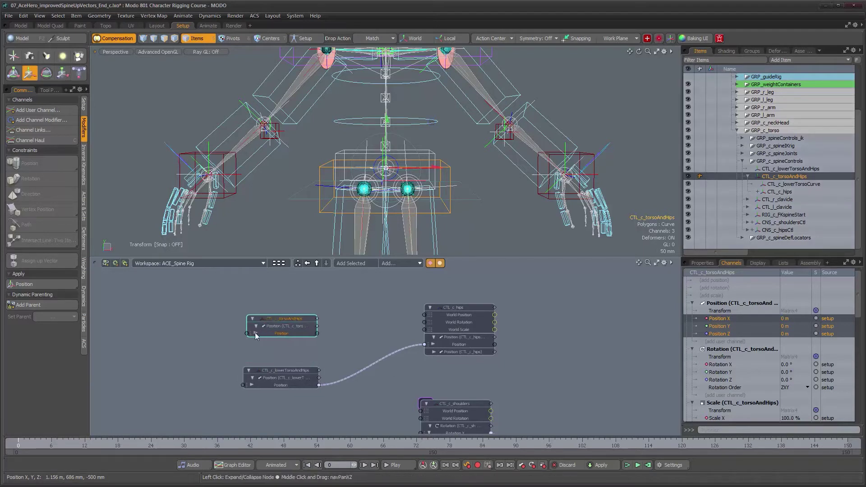
Review the math channel modifiers that could combine the separate CTL_c_torsoAndHips Position X, Y and Z channels, without adding one
{"action": "left_click", "coordinate": [255, 333]}
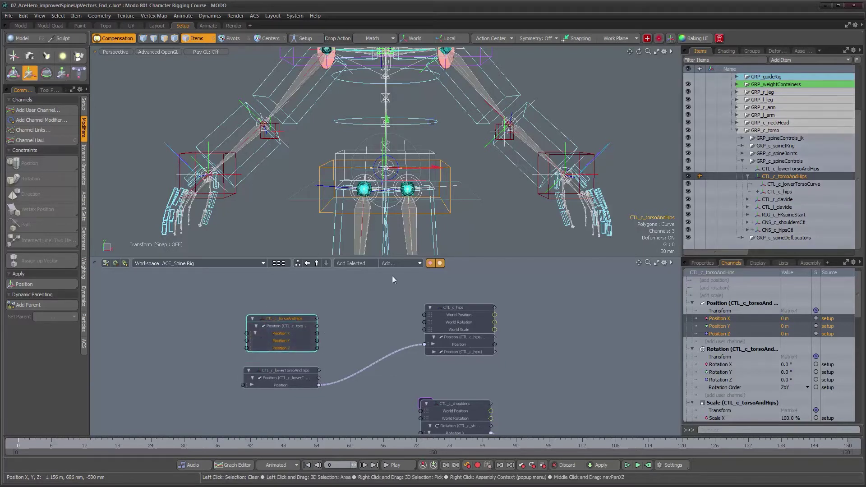
{"action": "left_click", "coordinate": [407, 262]}
{"action": "mouse_move", "coordinate": [455, 305]}
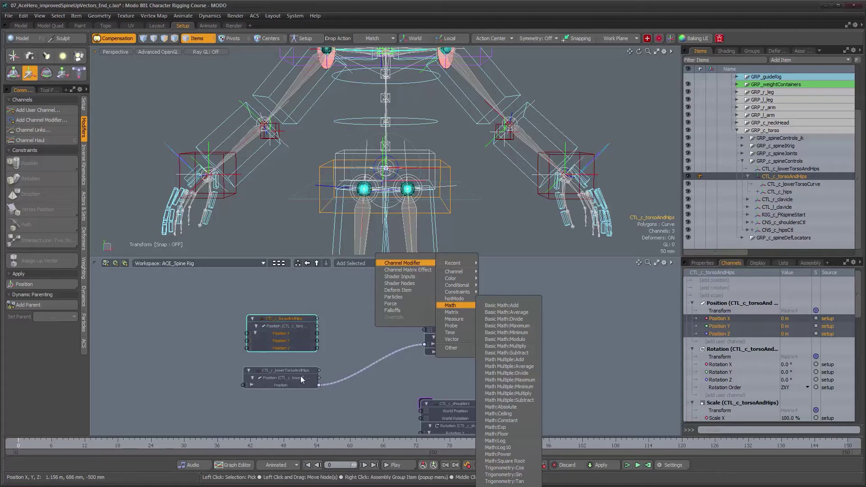
{"action": "left_click", "coordinate": [354, 323]}
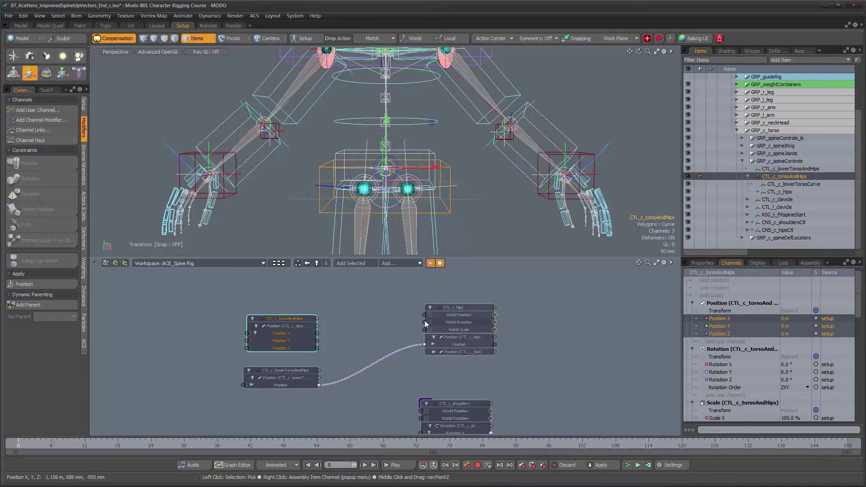
{"action": "left_click", "coordinate": [256, 335]}
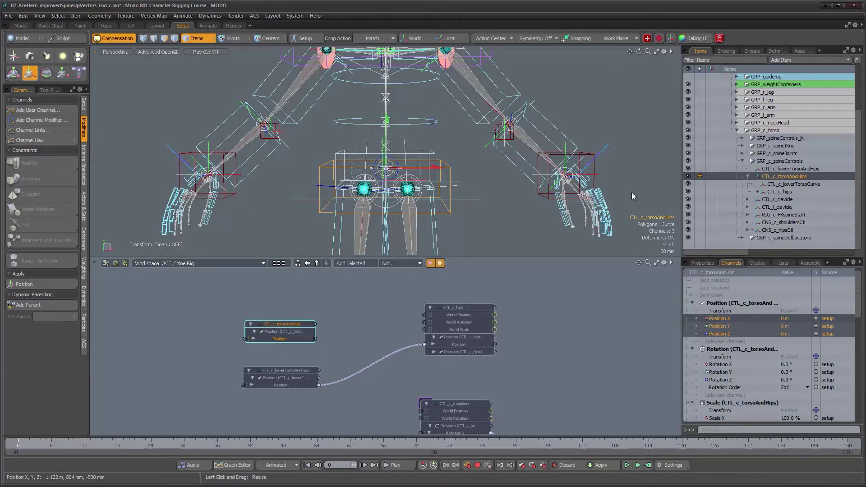
Recheck the hip controls by test-moving CTL_c_torsoAndHips and CTL_c_lowerTorsoAndHips, undoing the moves
{"action": "left_click_drag", "start_coordinate": [437, 197], "coordinate": [430, 132], "text": "alt"}
{"action": "scroll", "coordinate": [416, 197], "scroll_direction": "down", "scroll_amount": 2}
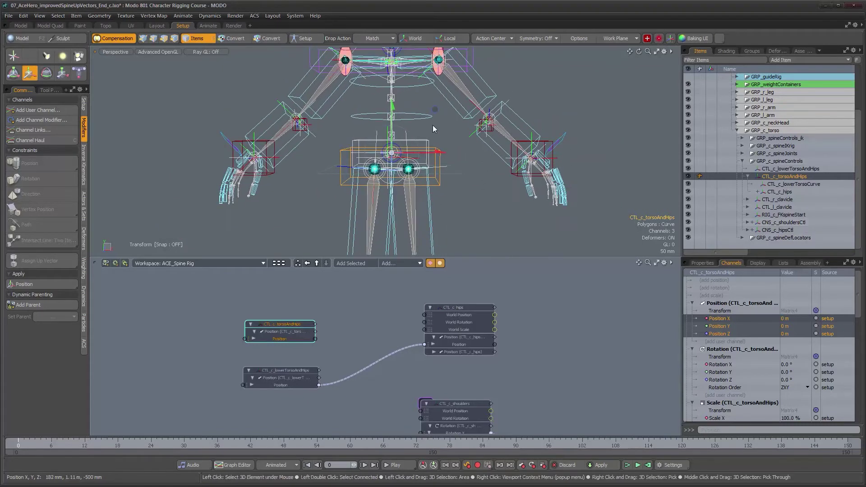
{"action": "left_click_drag", "start_coordinate": [450, 178], "coordinate": [429, 184], "text": "alt"}
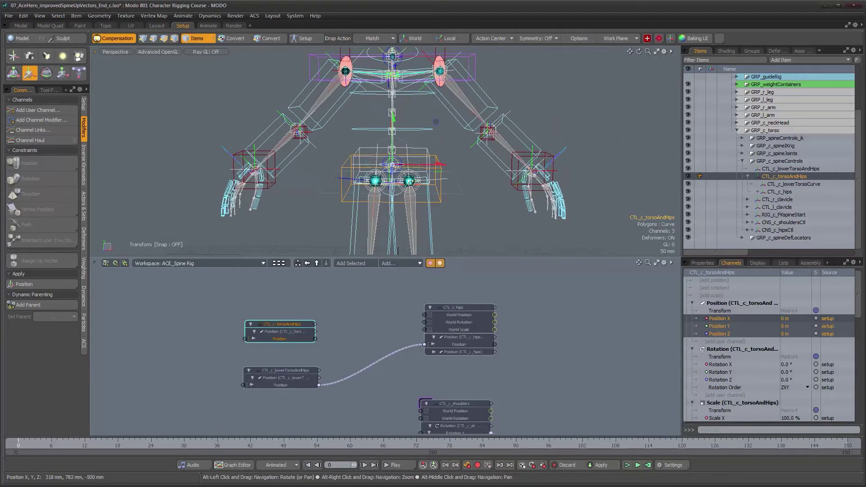
{"action": "scroll", "coordinate": [428, 184], "scroll_direction": "up", "scroll_amount": 3}
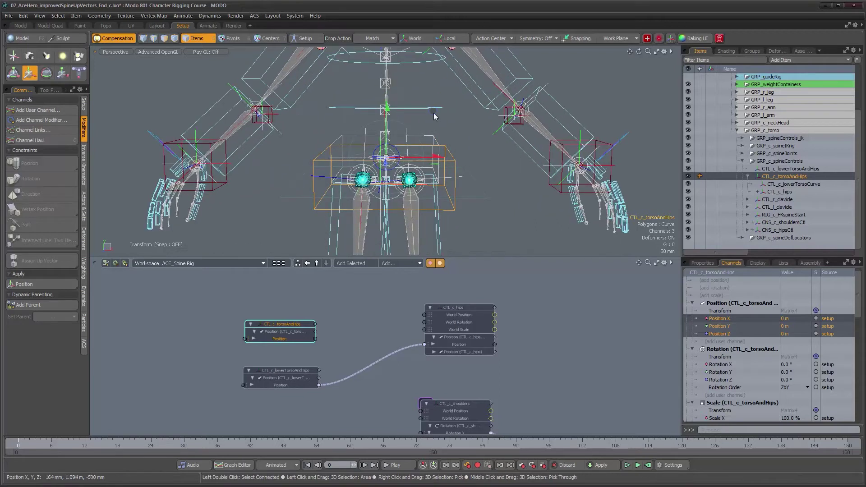
{"action": "left_click_drag", "start_coordinate": [434, 114], "coordinate": [415, 135]}
{"action": "key", "text": "ctrl+z"}
{"action": "left_click", "coordinate": [435, 139]}
{"action": "key", "text": "ctrl+z"}
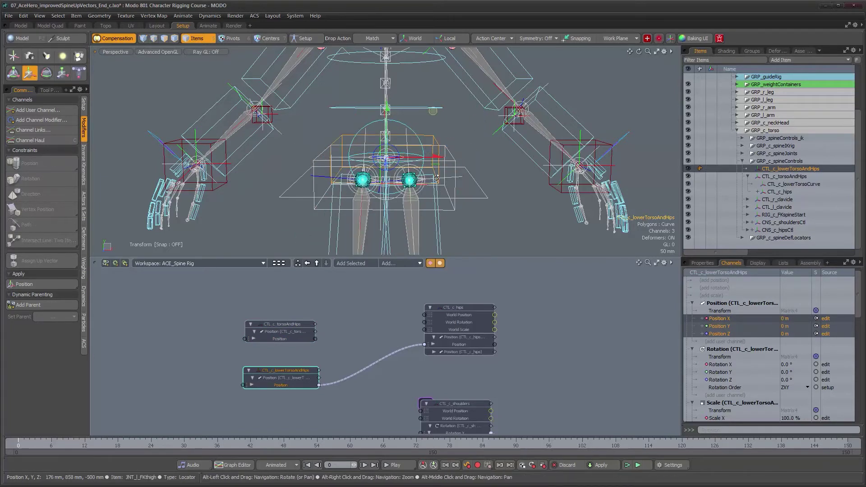
Select RIG_c_FKspineStart and test-move it to check how it carries the upper body, undoing the move
{"action": "left_click_drag", "start_coordinate": [440, 210], "coordinate": [439, 93], "text": "alt"}
{"action": "right_click_drag", "start_coordinate": [439, 93], "coordinate": [428, 203], "text": "alt"}
{"action": "left_click_drag", "start_coordinate": [429, 203], "coordinate": [424, 195], "text": "alt"}
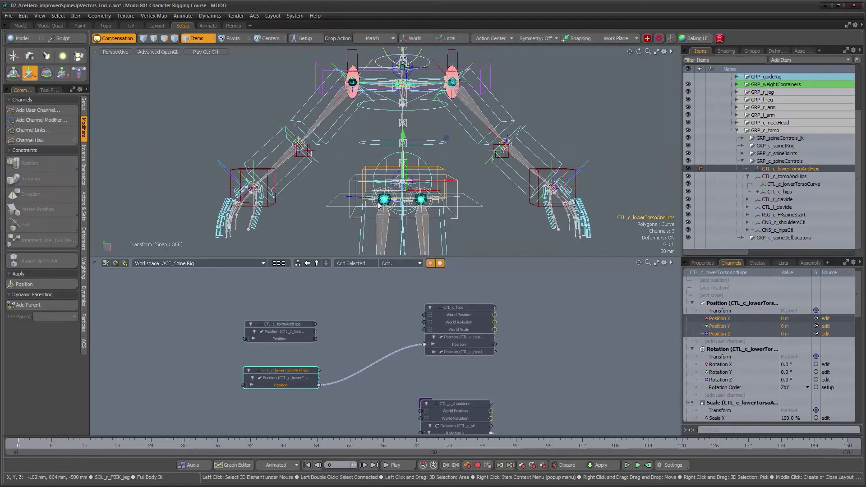
{"action": "key", "text": "q"}
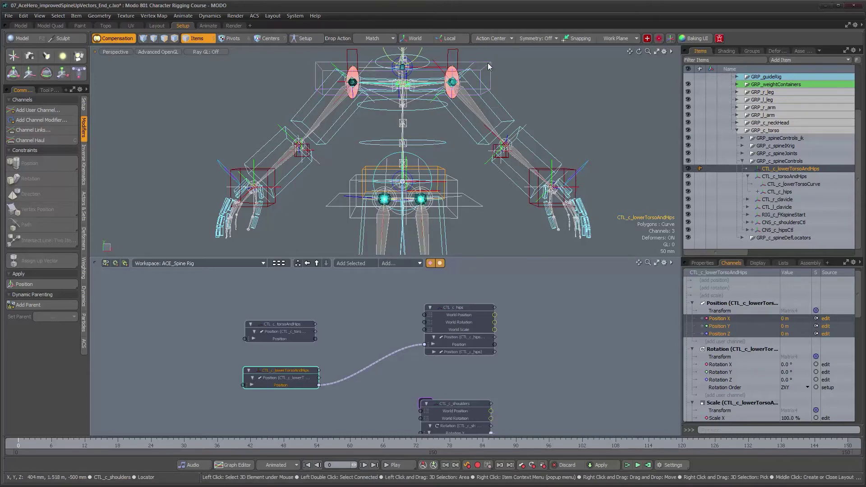
{"action": "left_click_drag", "start_coordinate": [492, 431], "coordinate": [541, 372], "text": "alt"}
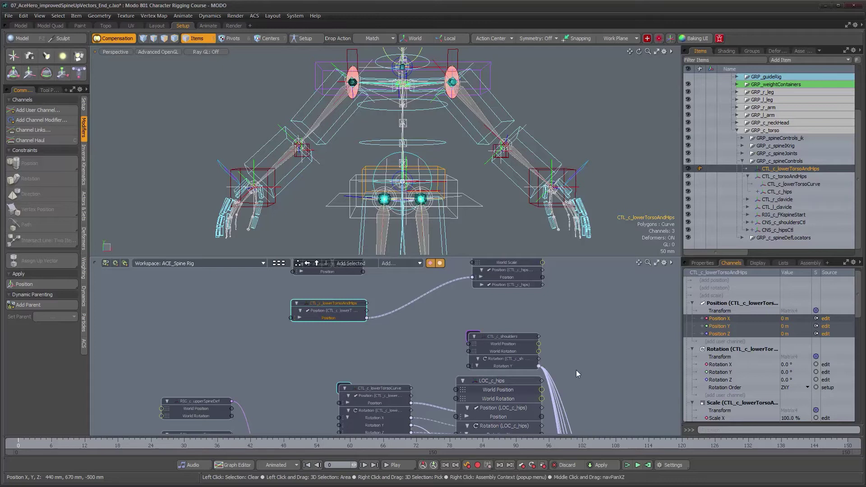
{"action": "right_click_drag", "start_coordinate": [394, 167], "coordinate": [414, 183], "text": "alt"}
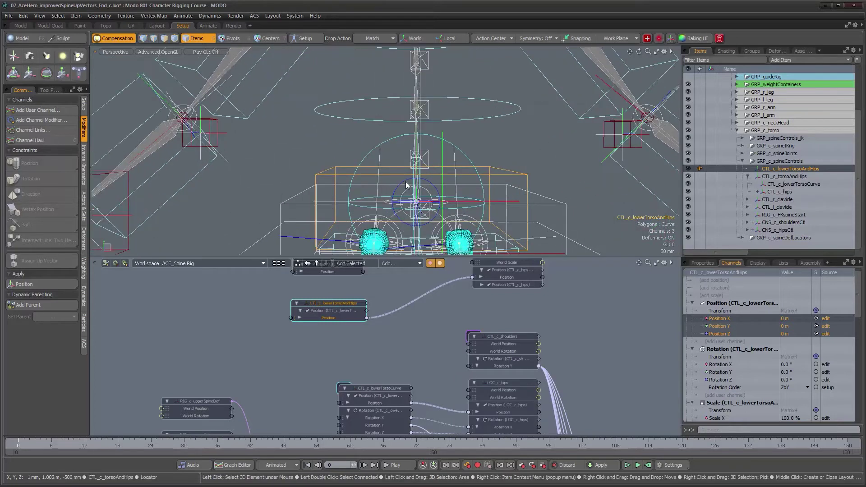
{"action": "left_click", "coordinate": [405, 181]}
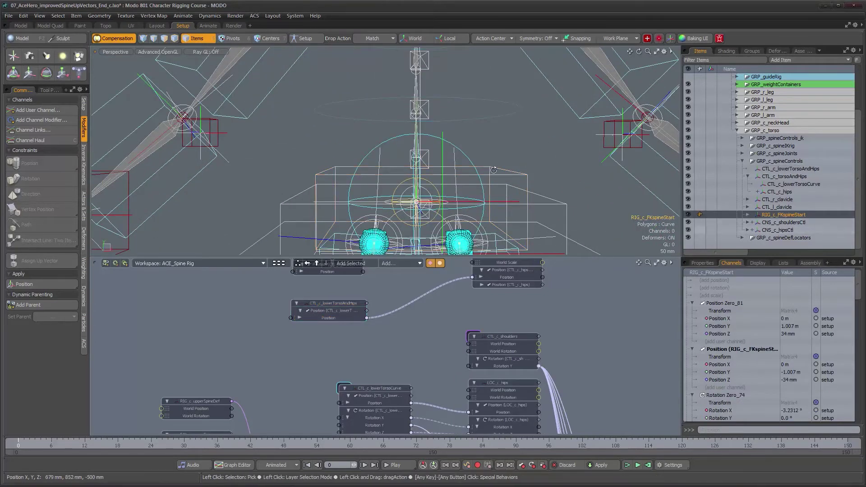
{"action": "left_click_drag", "start_coordinate": [475, 190], "coordinate": [452, 171], "text": "ctrl+alt"}
{"action": "mouse_move", "coordinate": [457, 201]}
{"action": "left_mouse_down", "text": "alt+shift"}
{"action": "mouse_move", "coordinate": [485, 204]}
{"action": "mouse_move", "coordinate": [455, 207]}
{"action": "left_mouse_up", "text": "alt+shift"}
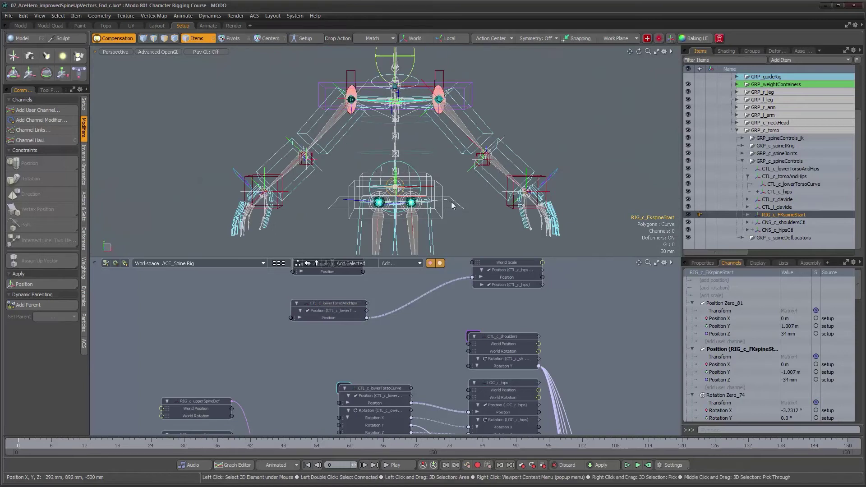
{"action": "key", "text": "w"}
{"action": "left_click_drag", "start_coordinate": [437, 142], "coordinate": [477, 119]}
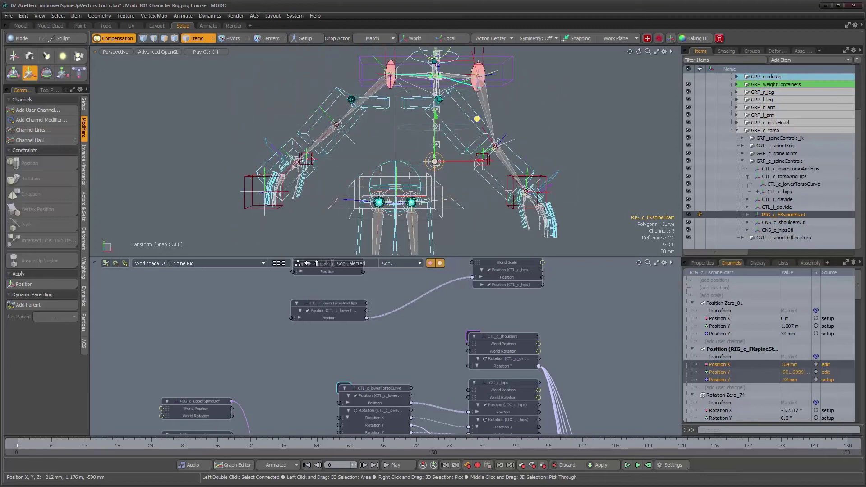
{"action": "key", "text": "ctrl+z"}
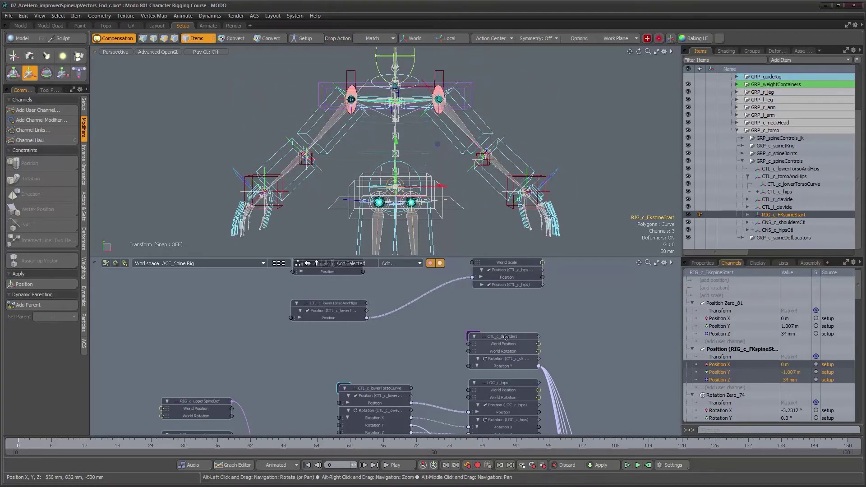
Add RIG_c_FKspineStart to the spine schematic and place its node beside the CTL_c_hips node
{"action": "left_click_drag", "start_coordinate": [548, 316], "coordinate": [374, 325], "text": "alt"}
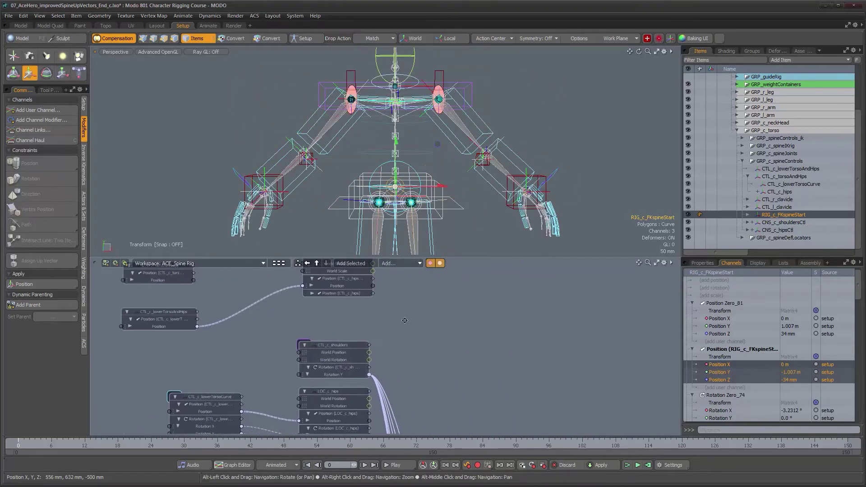
{"action": "left_click", "coordinate": [356, 263]}
{"action": "left_click_drag", "start_coordinate": [409, 376], "coordinate": [452, 308]}
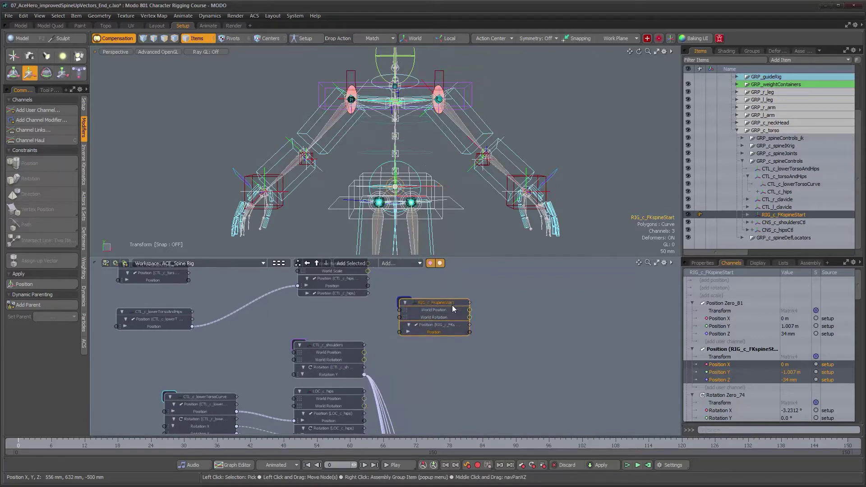
Zero the position of RIG_c_FKspineStart while outside Setup mode
{"action": "left_click", "coordinate": [702, 264]}
{"action": "left_click", "coordinate": [858, 278]}
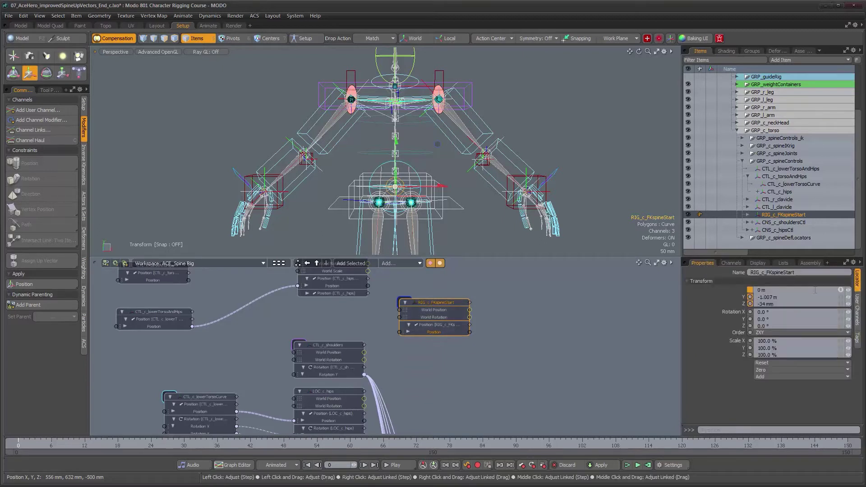
{"action": "left_click", "coordinate": [773, 370]}
{"action": "left_click", "coordinate": [776, 391]}
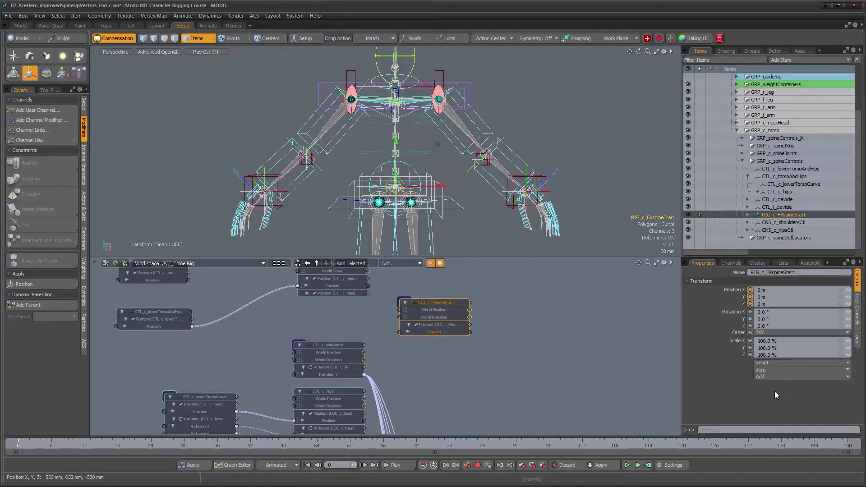
Rearrange the schematic so CTL_c_lowerTorsoAndHips lines up with CTL_c_hips and CTL_c_torsoAndHips sits just below it
{"action": "left_click_drag", "start_coordinate": [346, 320], "coordinate": [444, 337], "text": "alt"}
{"action": "right_click_drag", "start_coordinate": [443, 336], "coordinate": [452, 337], "text": "alt"}
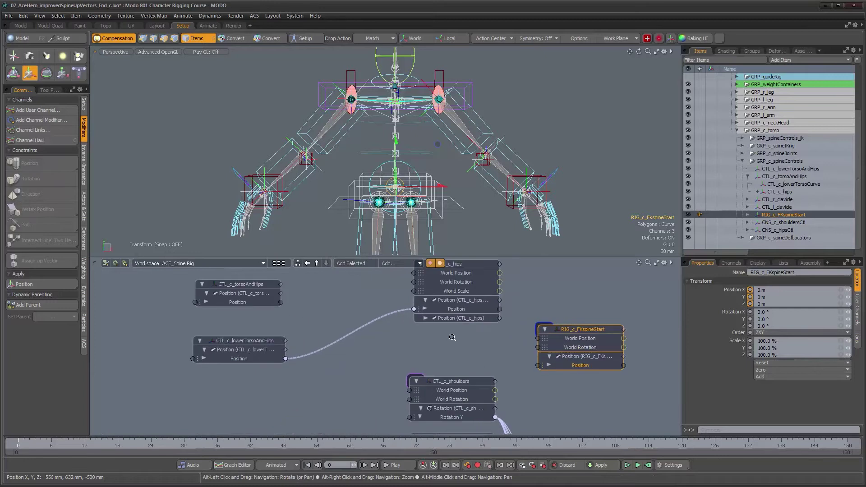
{"action": "middle_click_drag", "start_coordinate": [357, 336], "coordinate": [354, 344]}
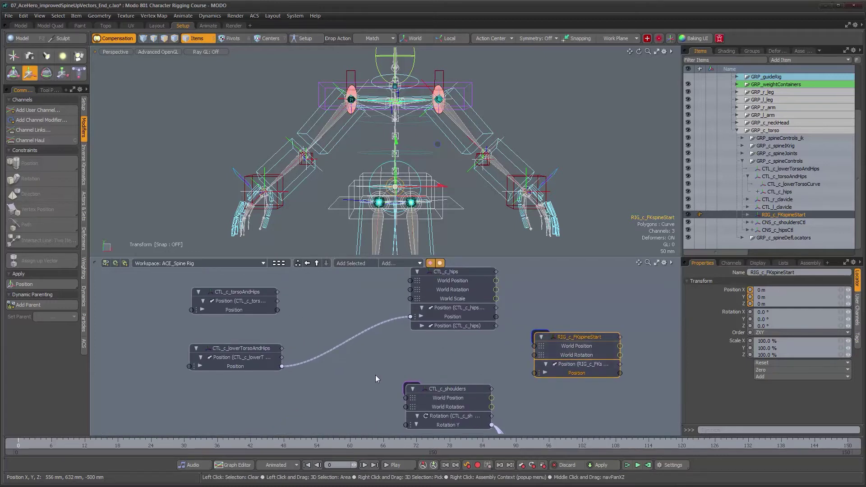
{"action": "left_click", "coordinate": [240, 293]}
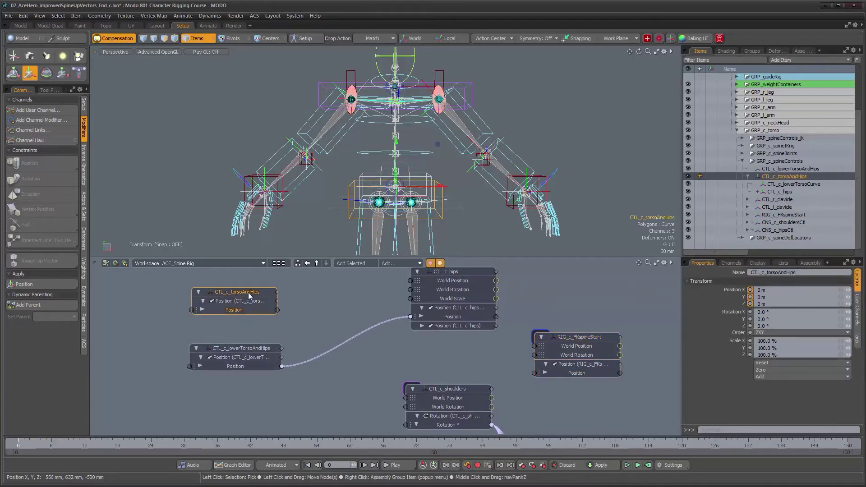
{"action": "left_click_drag", "start_coordinate": [248, 292], "coordinate": [245, 387]}
{"action": "left_click", "coordinate": [251, 326]}
{"action": "left_click_drag", "start_coordinate": [246, 348], "coordinate": [246, 299]}
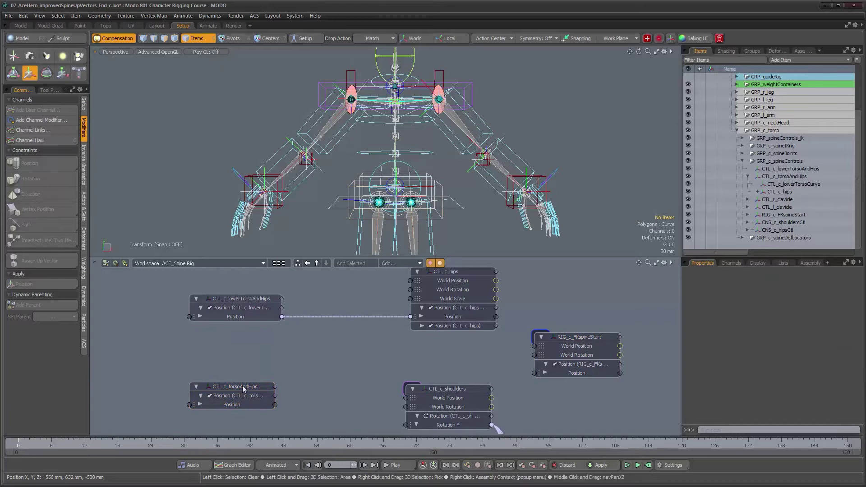
{"action": "left_click_drag", "start_coordinate": [245, 388], "coordinate": [244, 340]}
Try linking the CTL_c_torsoAndHips Position output to the RIG_c_FKspineStart Position input in Setup mode
{"action": "left_click", "coordinate": [300, 38]}
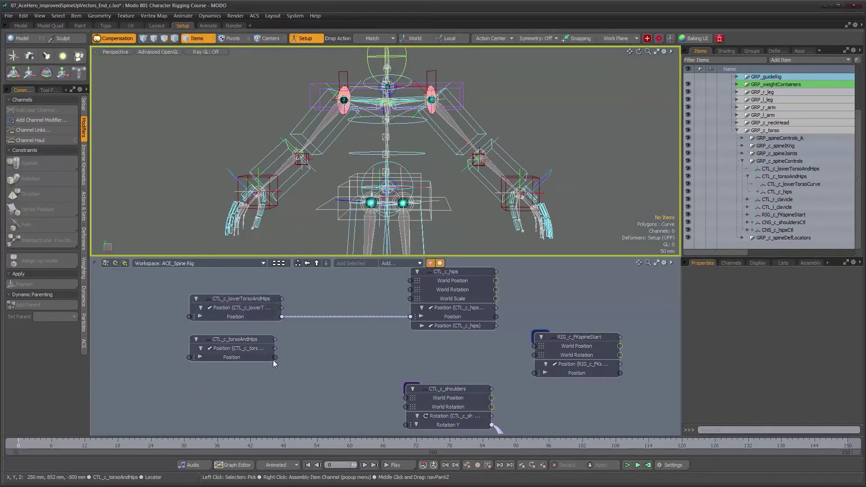
{"action": "left_click_drag", "start_coordinate": [275, 358], "coordinate": [535, 374]}
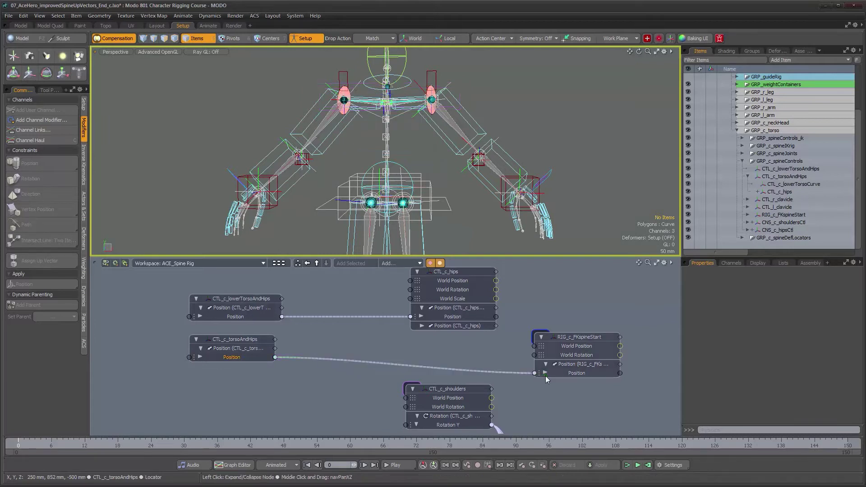
{"action": "left_click_drag", "start_coordinate": [581, 338], "coordinate": [574, 341]}
{"action": "left_click_drag", "start_coordinate": [575, 302], "coordinate": [584, 315], "text": "alt"}
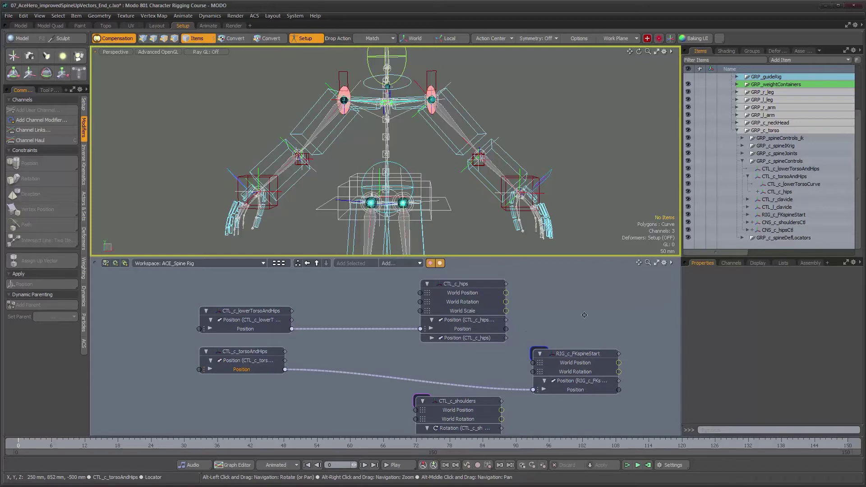
{"action": "left_click", "coordinate": [313, 41]}
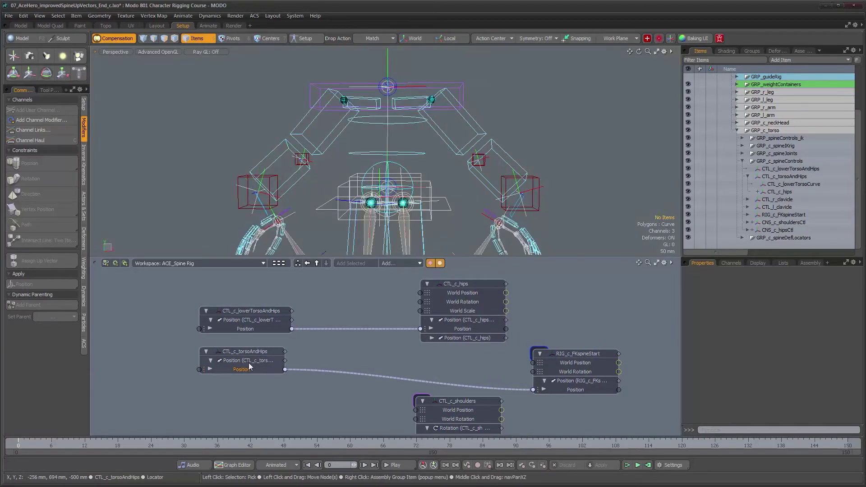
Toggle Setup mode repeatedly to compare the upper body's placement in and out of Setup
{"action": "scroll", "coordinate": [298, 157], "scroll_direction": "down", "scroll_amount": 5}
{"action": "left_click_drag", "start_coordinate": [289, 153], "coordinate": [379, 174], "text": "alt"}
{"action": "scroll", "coordinate": [384, 189], "scroll_direction": "up", "scroll_amount": 3}
{"action": "left_click_drag", "start_coordinate": [384, 212], "coordinate": [413, 174], "text": "alt"}
{"action": "left_click", "coordinate": [300, 40]}
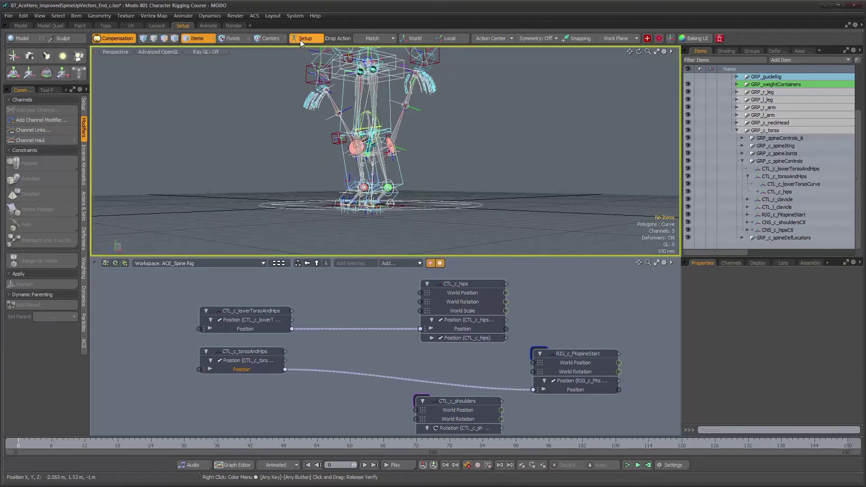
{"action": "left_click", "coordinate": [299, 40]}
{"action": "left_click", "coordinate": [299, 40]}
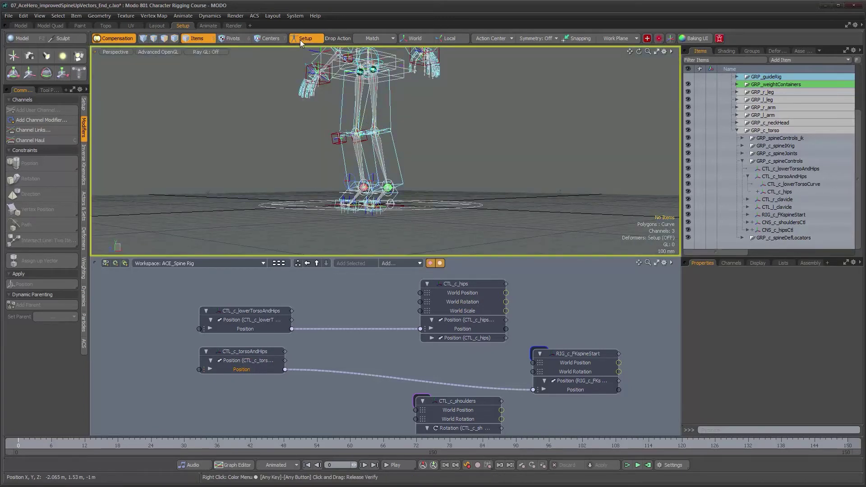
{"action": "left_click", "coordinate": [299, 40]}
{"action": "left_click", "coordinate": [300, 39]}
{"action": "left_click", "coordinate": [300, 39]}
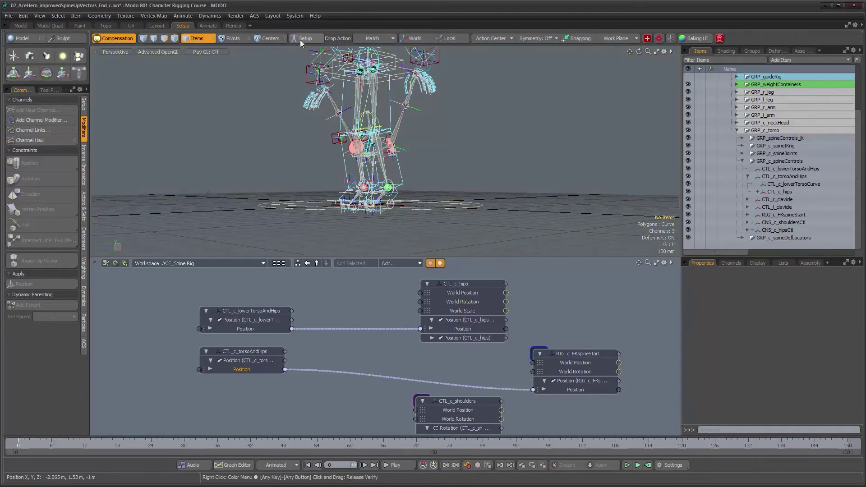
{"action": "left_click", "coordinate": [300, 40]}
{"action": "left_click_drag", "start_coordinate": [361, 146], "coordinate": [398, 135], "text": "alt"}
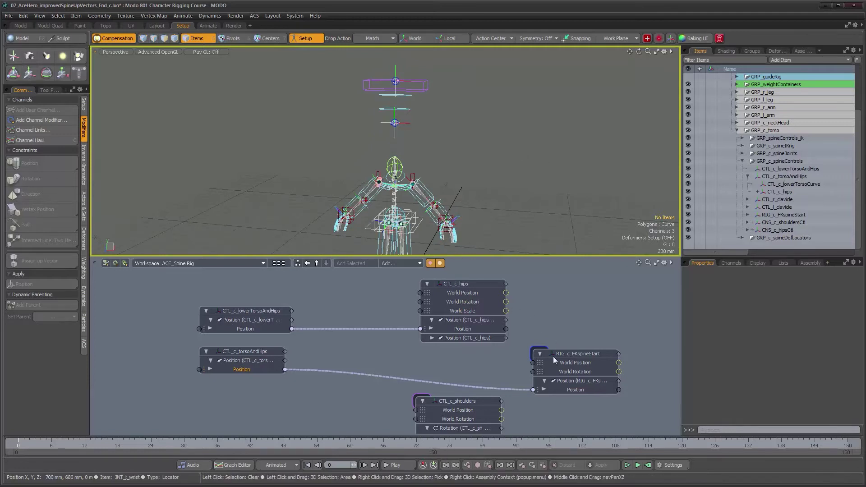
Disconnect the RIG_c_FKspineStart Position input and zero that item's position in Setup mode
{"action": "left_click_drag", "start_coordinate": [532, 389], "coordinate": [503, 381]}
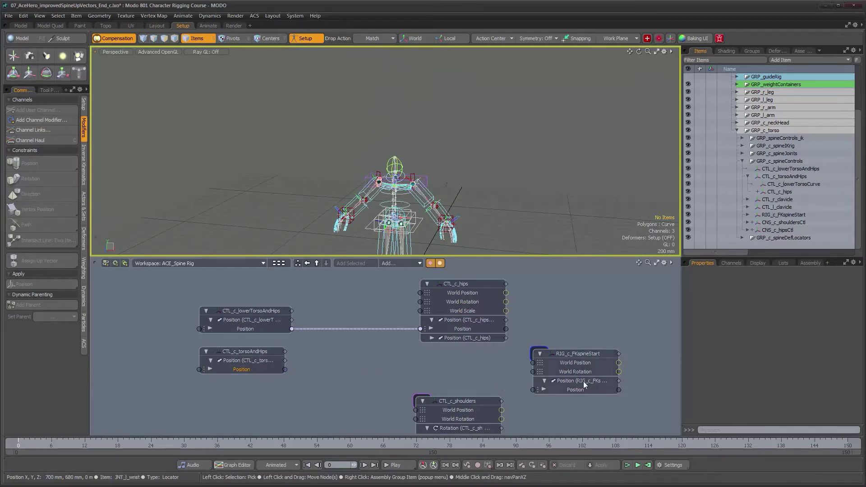
{"action": "left_click", "coordinate": [580, 353]}
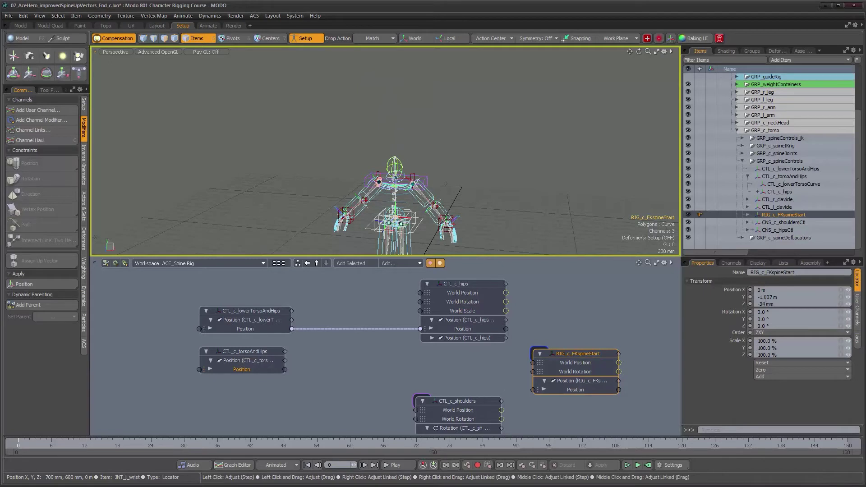
{"action": "left_click", "coordinate": [305, 38]}
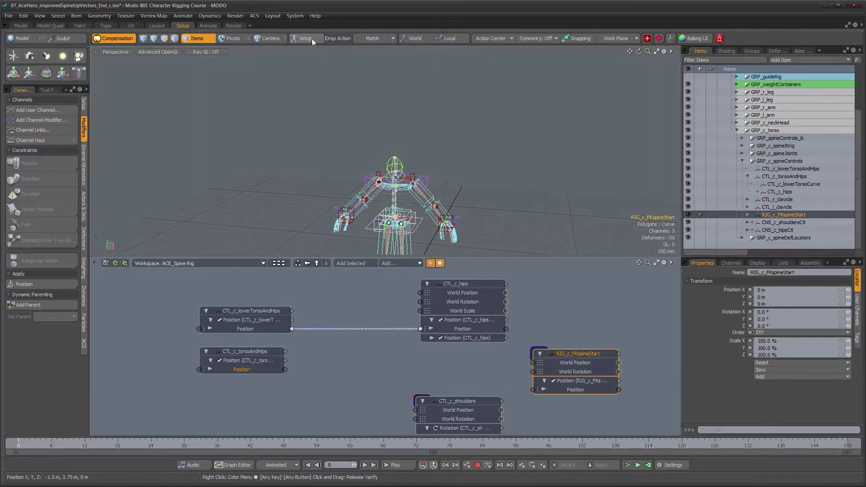
{"action": "left_click", "coordinate": [306, 39]}
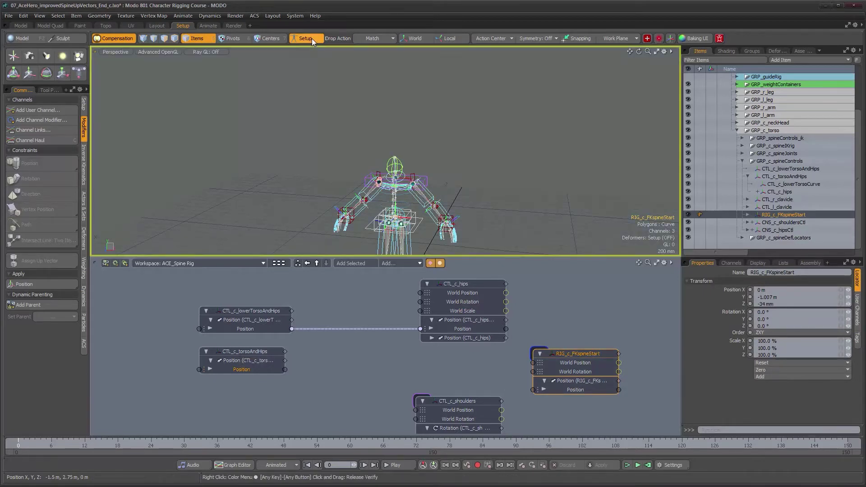
{"action": "left_click", "coordinate": [783, 370]}
{"action": "left_click", "coordinate": [781, 389]}
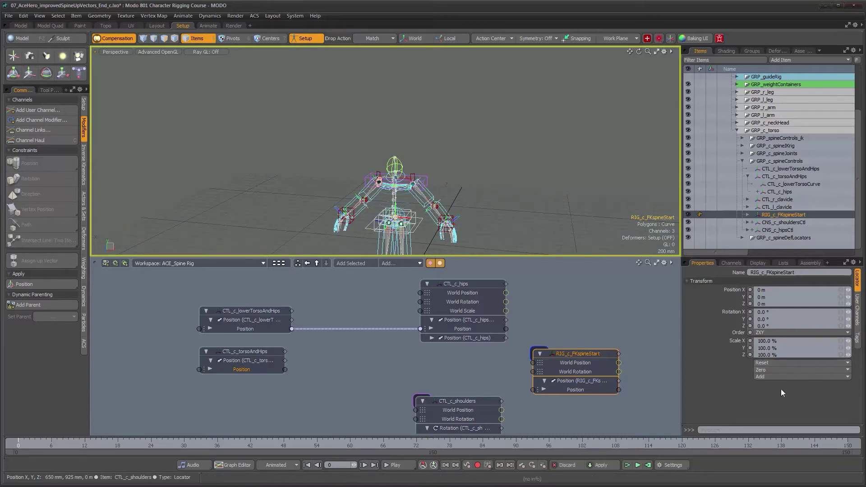
In Setup mode, link the CTL_c_torsoAndHips Position output to the zeroed RIG_c_FKspineStart Position input
{"action": "left_click", "coordinate": [312, 39]}
{"action": "left_click", "coordinate": [312, 39]}
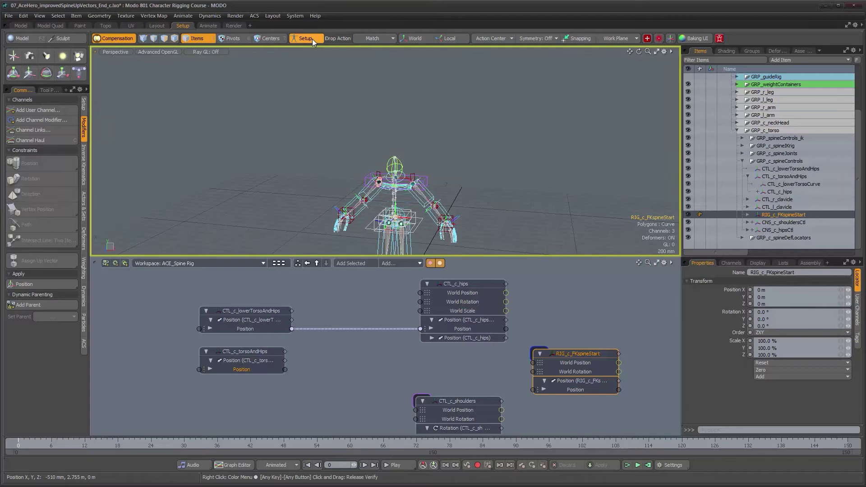
{"action": "left_click_drag", "start_coordinate": [285, 369], "coordinate": [537, 391]}
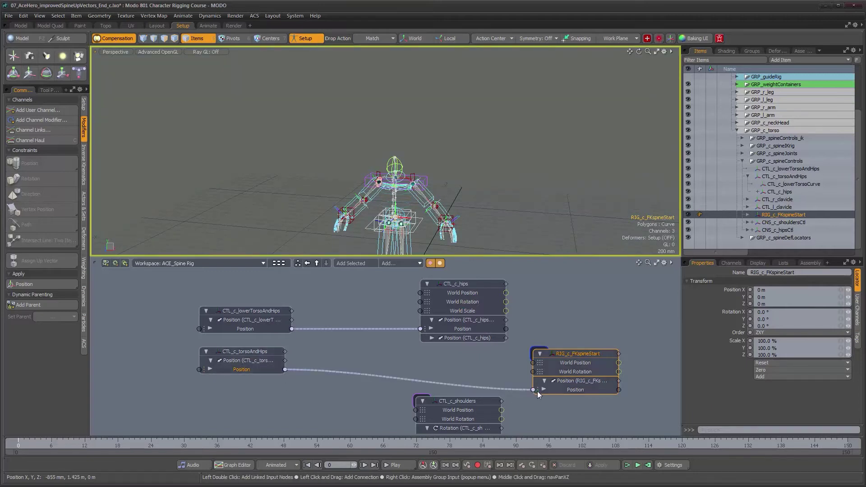
{"action": "left_click", "coordinate": [296, 38]}
Test-move CTL_c_torsoAndHips to check that the spine and upper body follow it, undoing the move
{"action": "middle_click_drag", "start_coordinate": [422, 225], "coordinate": [390, 164], "text": "alt"}
{"action": "scroll", "coordinate": [390, 165], "scroll_direction": "up", "scroll_amount": 2}
{"action": "left_click_drag", "start_coordinate": [390, 165], "coordinate": [427, 161], "text": "alt"}
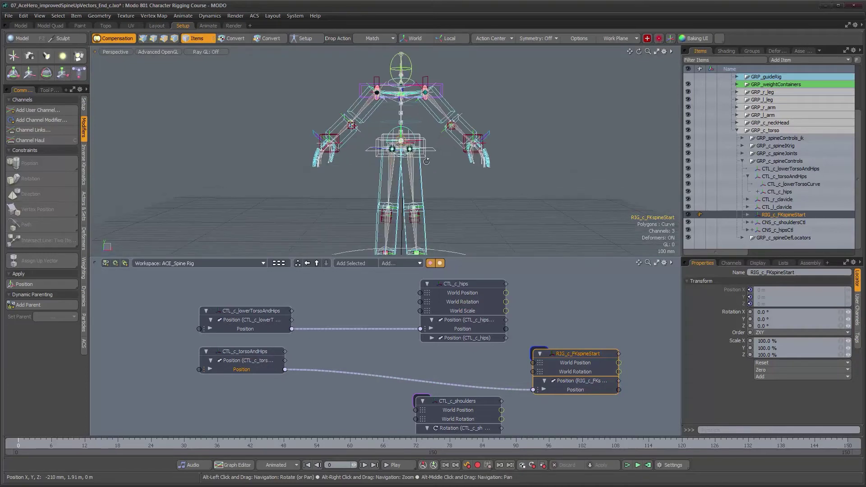
{"action": "middle_click_drag", "start_coordinate": [426, 161], "coordinate": [423, 204], "text": "alt"}
{"action": "scroll", "coordinate": [423, 204], "scroll_direction": "up", "scroll_amount": 2}
{"action": "left_click", "coordinate": [247, 353]}
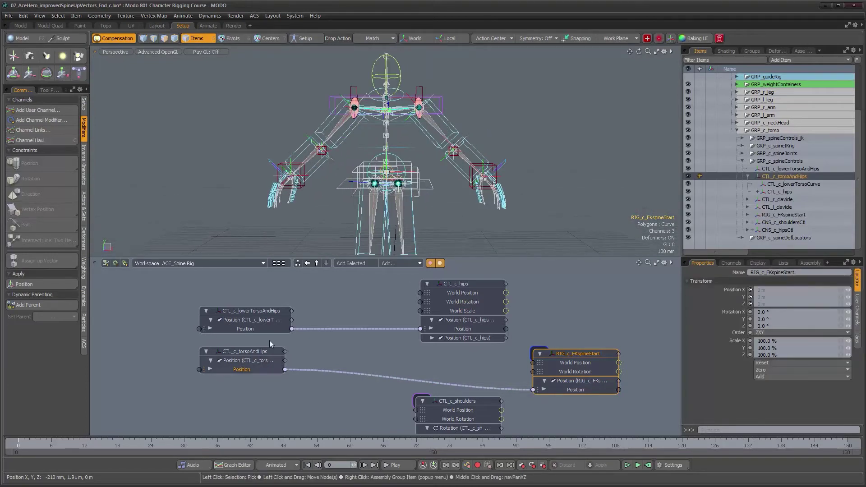
{"action": "scroll", "coordinate": [419, 195], "scroll_direction": "up", "scroll_amount": 2}
{"action": "left_click_drag", "start_coordinate": [422, 193], "coordinate": [441, 145], "text": "alt"}
{"action": "key", "text": "w"}
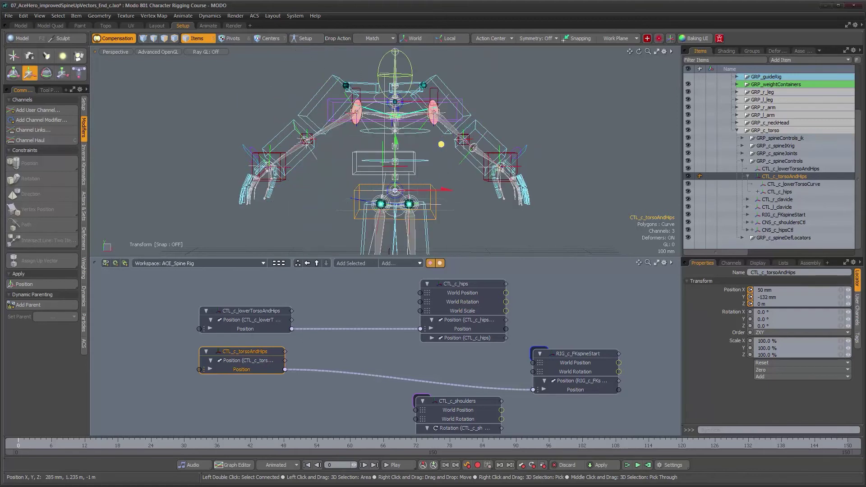
{"action": "key", "text": "ctrl+z"}
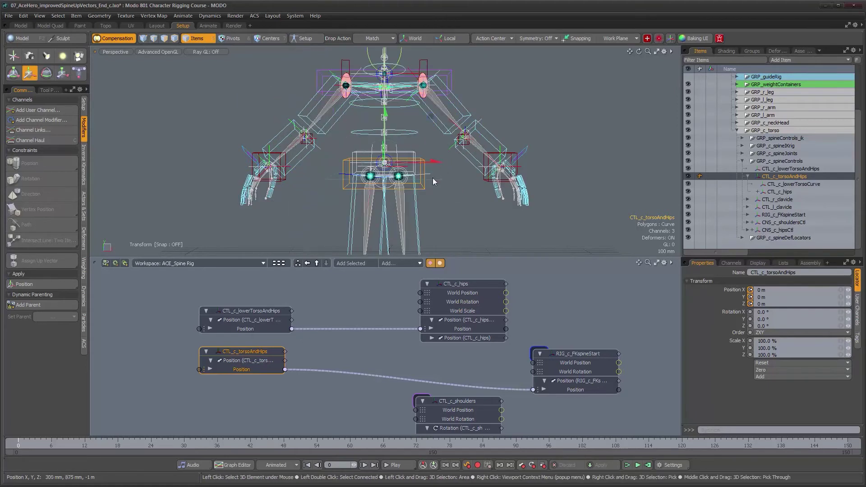
Test-rotate CTL_c_torsoAndHips to check its effect on the upper body, undoing the rotation
{"action": "key", "text": "e"}
{"action": "left_click_drag", "start_coordinate": [424, 145], "coordinate": [505, 226]}
{"action": "key", "text": "ctrl+z"}
{"action": "left_click_drag", "start_coordinate": [378, 214], "coordinate": [423, 153], "text": "alt+shift"}
{"action": "scroll", "coordinate": [392, 164], "scroll_direction": "up", "scroll_amount": 1}
{"action": "scroll", "coordinate": [422, 153], "scroll_direction": "up", "scroll_amount": 4}
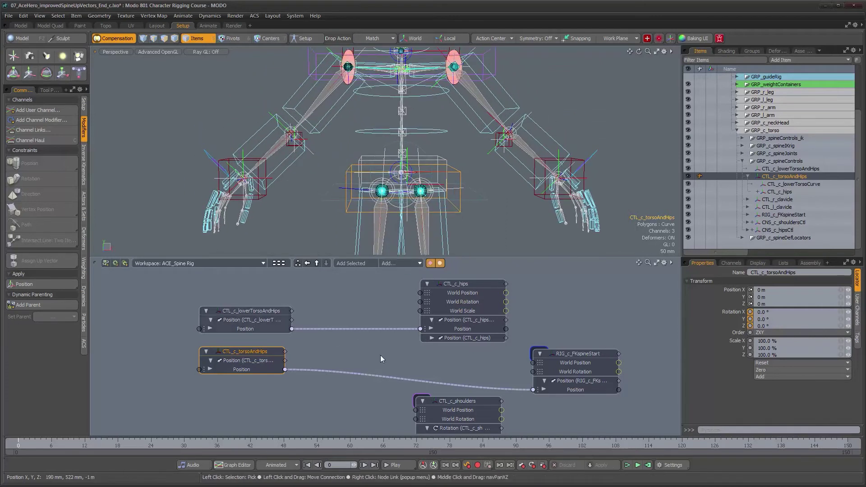
Test-move CTL_c_lowerTorsoAndHips to check which parts of the hips and lower torso follow it, undoing the move
{"action": "left_click", "coordinate": [447, 164]}
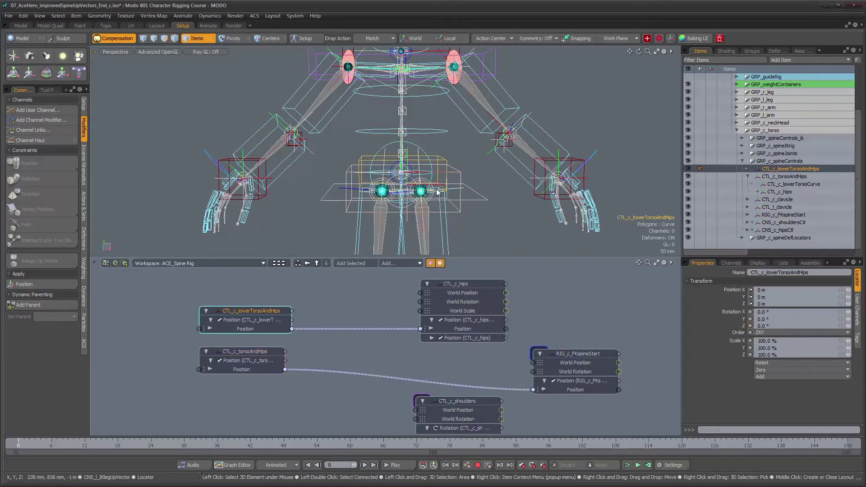
{"action": "key", "text": "w"}
{"action": "left_click_drag", "start_coordinate": [450, 122], "coordinate": [458, 151]}
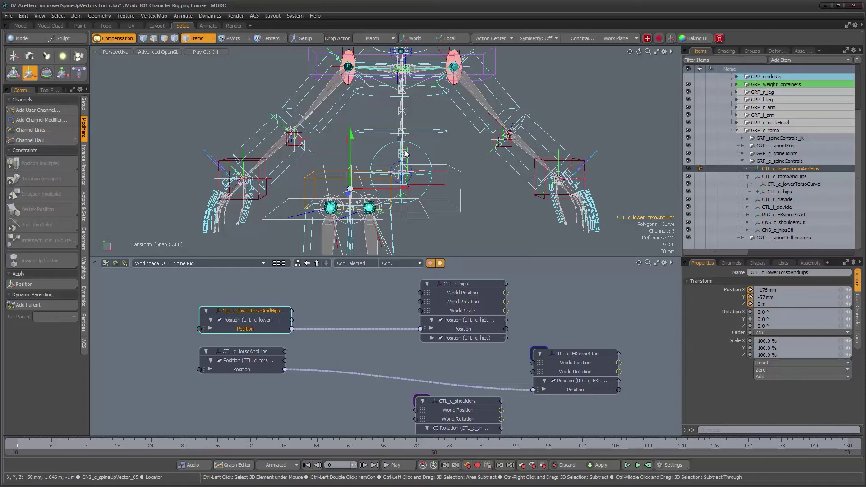
{"action": "key", "text": "ctrl+z"}
Locate the LOC_c_hips and CTL_c_lowerTorsoCurve nodes in the schematic and test-move CTL_c_lowerTorsoCurve, undoing the move
{"action": "middle_click_drag", "start_coordinate": [452, 123], "coordinate": [444, 170], "text": "alt"}
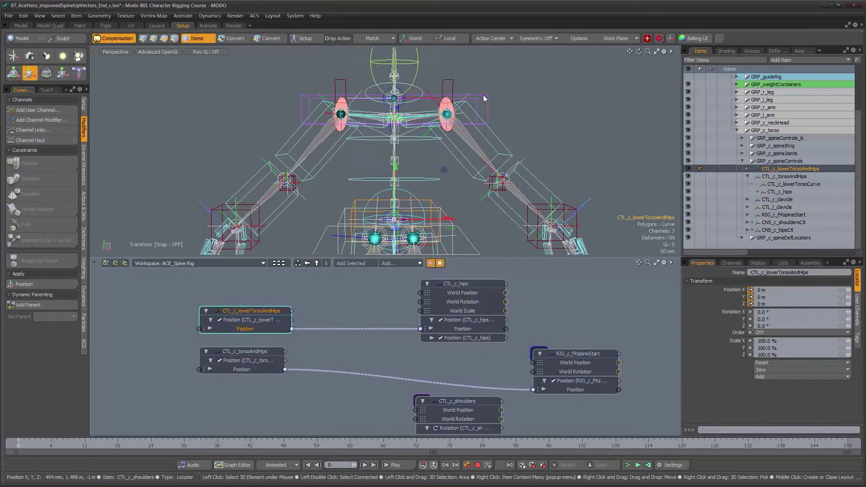
{"action": "left_click_drag", "start_coordinate": [445, 160], "coordinate": [437, 186], "text": "alt"}
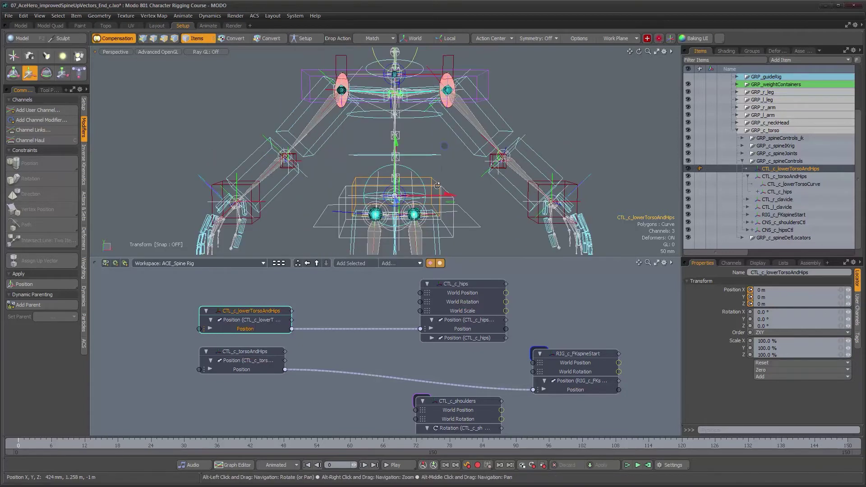
{"action": "scroll", "coordinate": [492, 395], "scroll_direction": "down", "scroll_amount": 3}
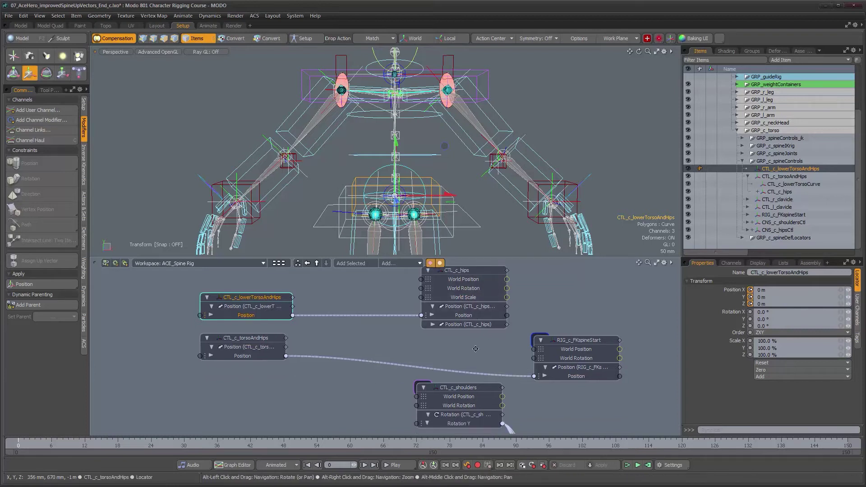
{"action": "left_click_drag", "start_coordinate": [492, 396], "coordinate": [474, 326], "text": "alt"}
{"action": "right_click_drag", "start_coordinate": [474, 356], "coordinate": [439, 328], "text": "alt"}
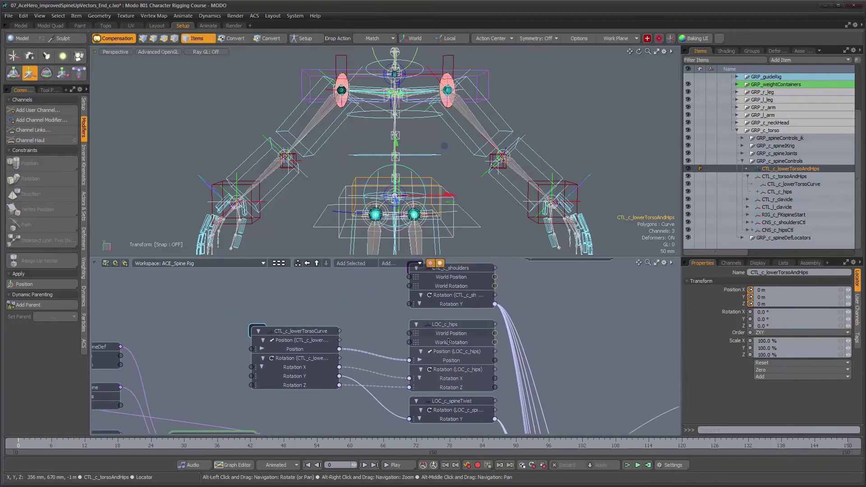
{"action": "left_click_drag", "start_coordinate": [441, 327], "coordinate": [456, 341], "text": "alt"}
{"action": "left_click", "coordinate": [456, 338]}
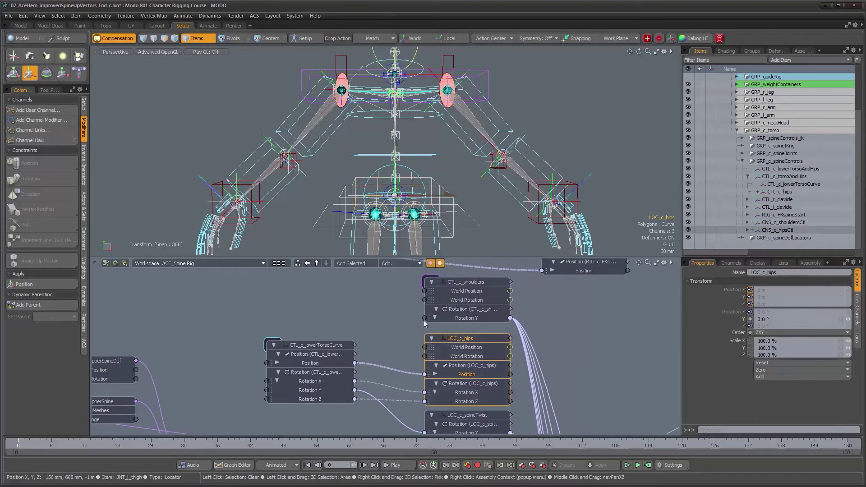
{"action": "middle_click_drag", "start_coordinate": [421, 374], "coordinate": [529, 393]}
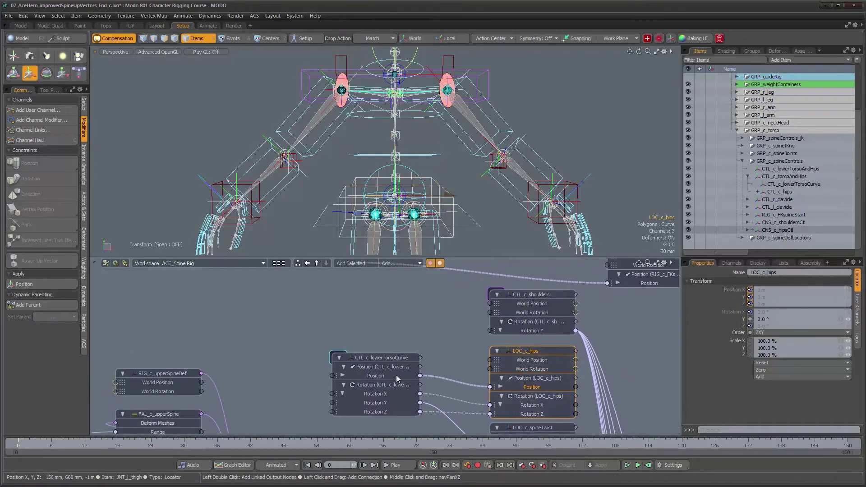
{"action": "left_click", "coordinate": [379, 357]}
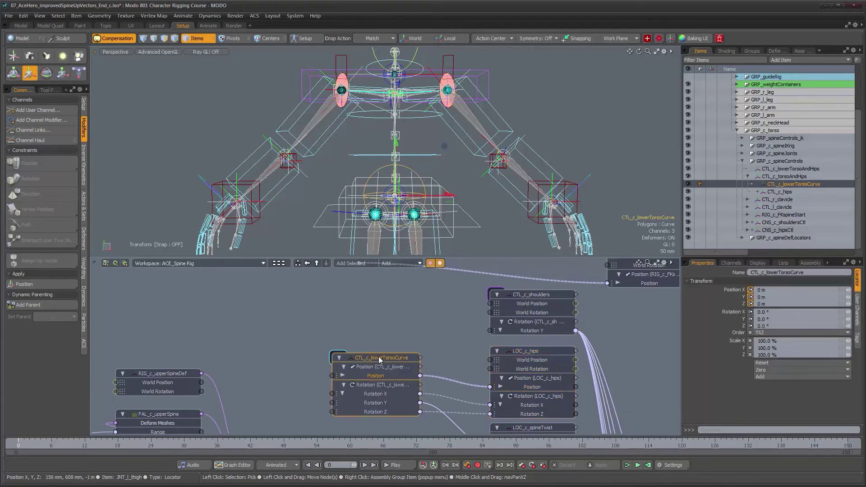
{"action": "left_click_drag", "start_coordinate": [443, 148], "coordinate": [460, 138]}
{"action": "key", "text": "ctrl+z"}
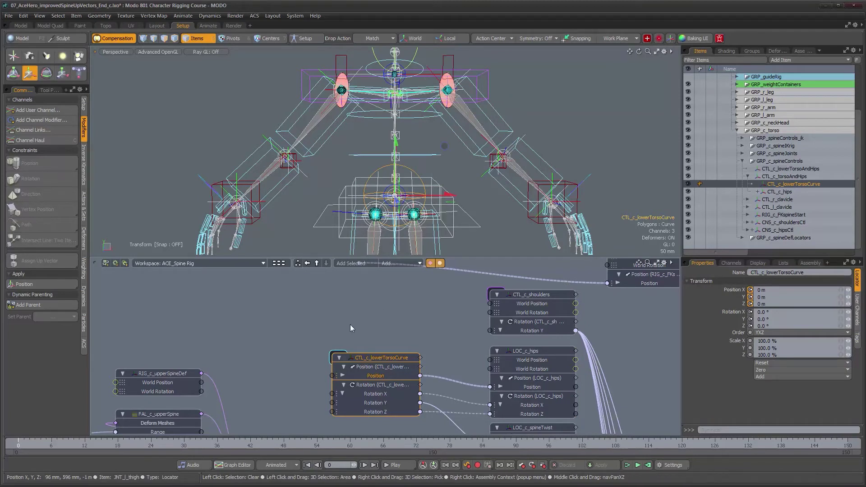
Rearrange the schematic so the CTL_c_lowerTorsoAndHips node sits below CTL_c_torsoAndHips, closer to CTL_c_lowerTorsoCurve
{"action": "left_click_drag", "start_coordinate": [350, 341], "coordinate": [465, 340], "text": "alt"}
{"action": "right_click_drag", "start_coordinate": [466, 340], "coordinate": [435, 344], "text": "alt"}
{"action": "left_click_drag", "start_coordinate": [430, 336], "coordinate": [484, 381], "text": "alt"}
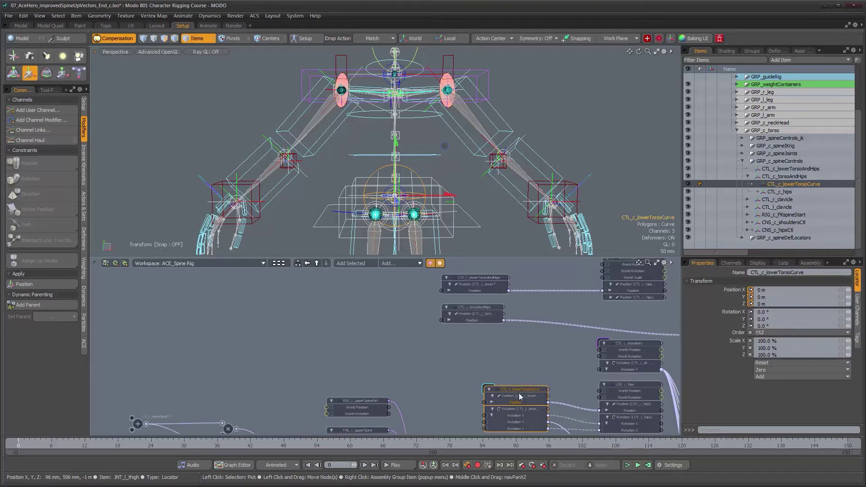
{"action": "mouse_move", "coordinate": [520, 397]}
{"action": "right_mouse_down", "text": "alt"}
{"action": "mouse_move", "coordinate": [523, 357]}
{"action": "mouse_move", "coordinate": [511, 357]}
{"action": "mouse_move", "coordinate": [466, 284]}
{"action": "right_mouse_up", "text": "alt"}
{"action": "left_click_drag", "start_coordinate": [465, 297], "coordinate": [477, 344], "text": "alt"}
{"action": "left_click_drag", "start_coordinate": [477, 281], "coordinate": [353, 343]}
{"action": "left_click_drag", "start_coordinate": [460, 315], "coordinate": [380, 287]}
In Setup mode, link the CTL_c_lowerTorsoAndHips Position output to the CTL_c_lowerTorsoCurve Position input
{"action": "left_click_drag", "start_coordinate": [423, 381], "coordinate": [406, 295], "text": "alt"}
{"action": "right_click_drag", "start_coordinate": [406, 296], "coordinate": [417, 302], "text": "alt"}
{"action": "left_click_drag", "start_coordinate": [417, 302], "coordinate": [407, 329], "text": "alt"}
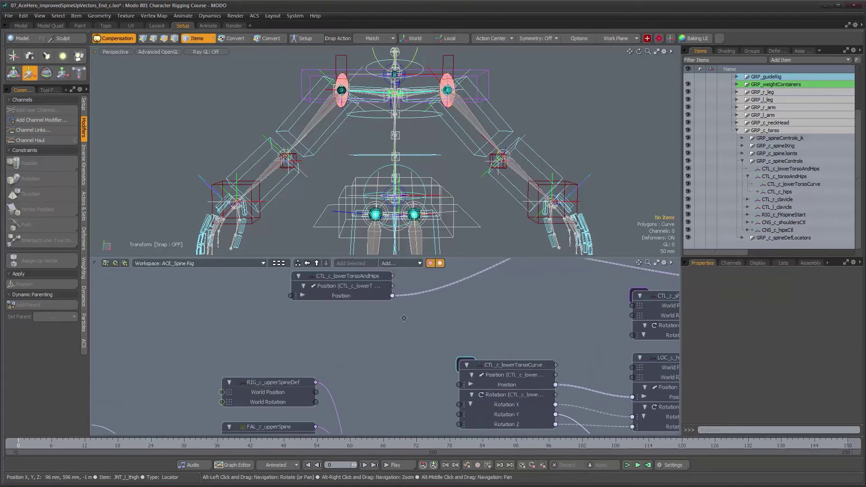
{"action": "left_click", "coordinate": [306, 39]}
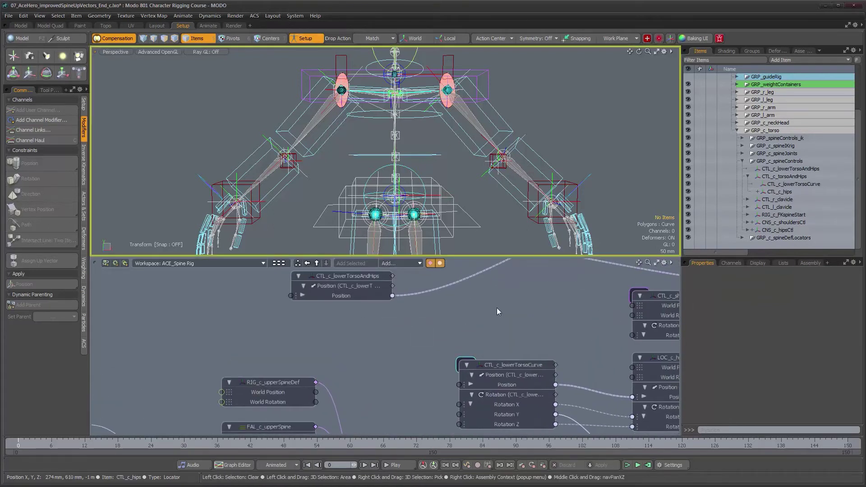
{"action": "left_click", "coordinate": [515, 365]}
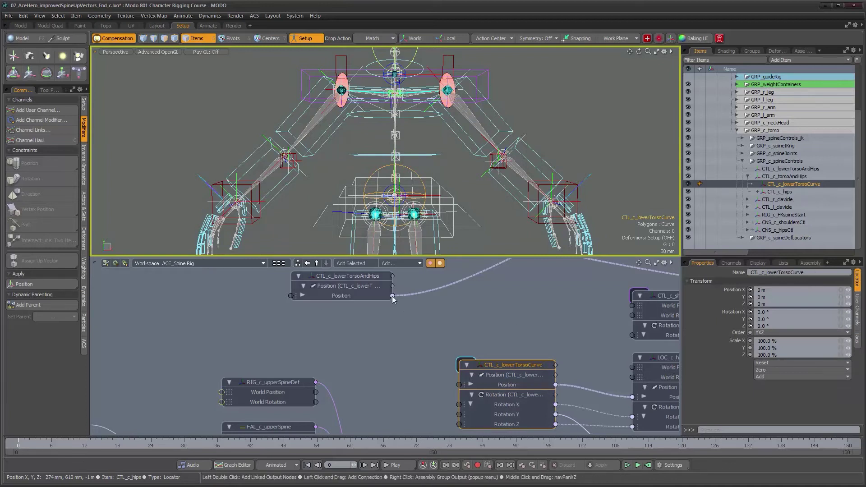
{"action": "left_click_drag", "start_coordinate": [392, 295], "coordinate": [461, 388]}
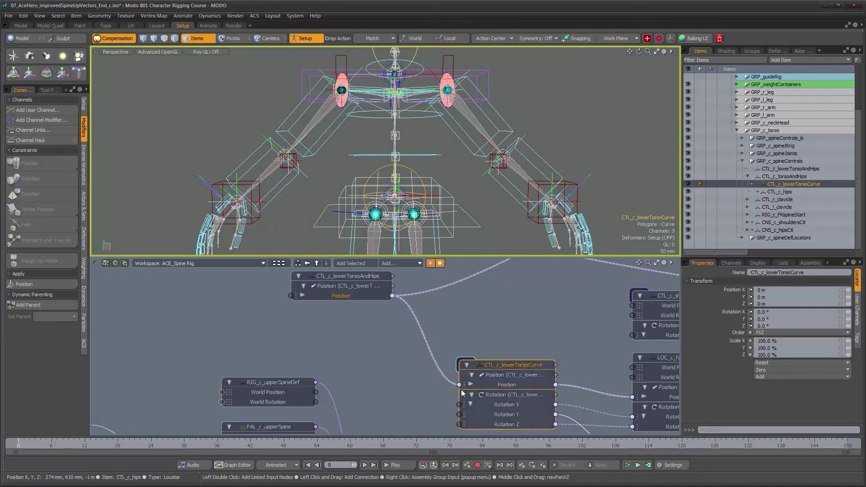
{"action": "left_click", "coordinate": [306, 39]}
Test-move CTL_c_lowerTorsoAndHips to check that the lower torso curve control and spine follow it, undoing the move
{"action": "right_click_drag", "start_coordinate": [438, 191], "coordinate": [410, 191], "text": "alt"}
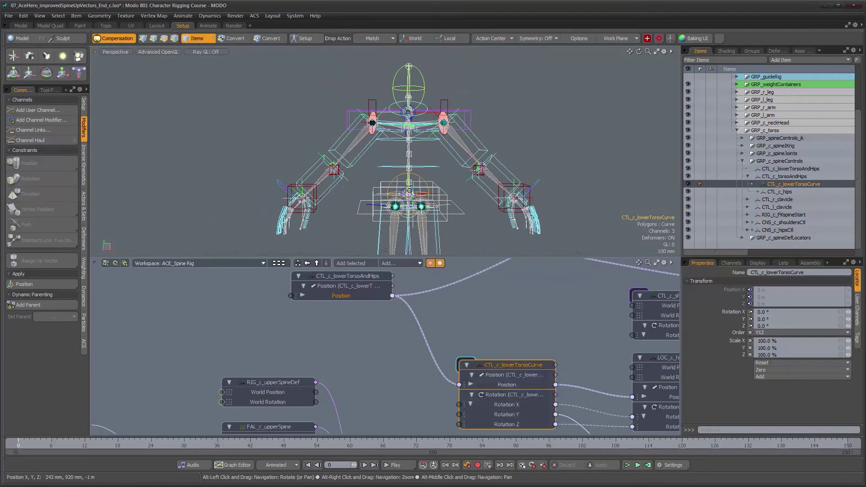
{"action": "scroll", "coordinate": [445, 174], "scroll_direction": "up", "scroll_amount": 2}
{"action": "left_click", "coordinate": [428, 171]}
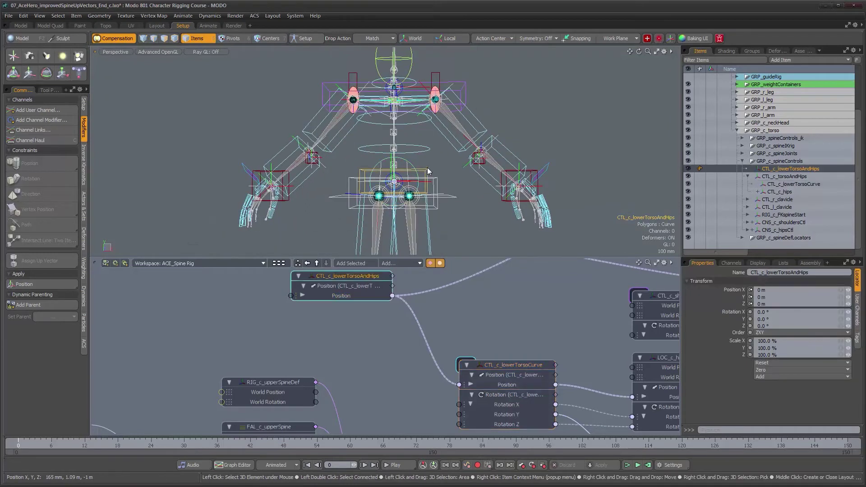
{"action": "left_click_drag", "start_coordinate": [443, 129], "coordinate": [392, 149], "text": "alt+shift"}
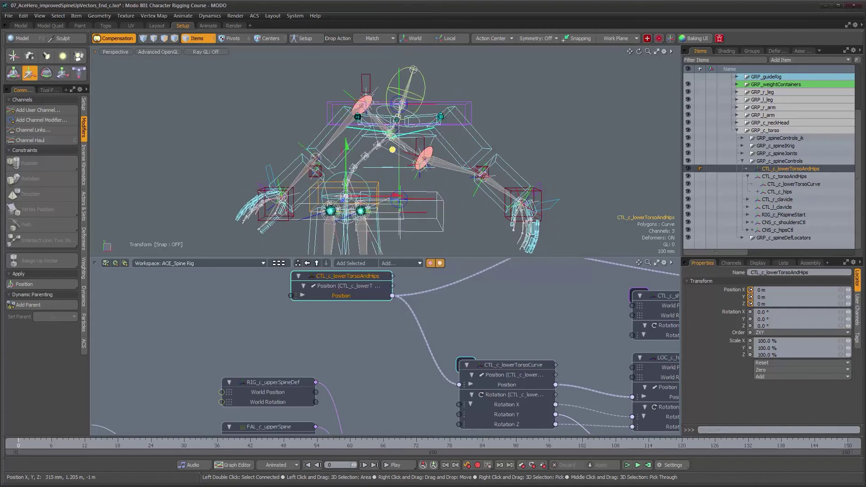
{"action": "left_click_drag", "start_coordinate": [422, 187], "coordinate": [451, 156]}
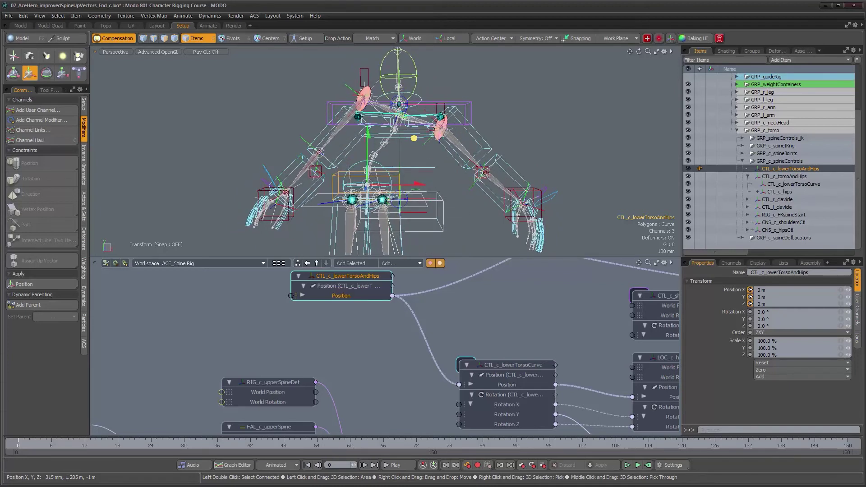
{"action": "mouse_move", "coordinate": [457, 162]}
{"action": "left_mouse_down"}
{"action": "mouse_move", "coordinate": [459, 134]}
{"action": "mouse_move", "coordinate": [447, 149]}
{"action": "mouse_move", "coordinate": [483, 163]}
{"action": "mouse_move", "coordinate": [411, 163]}
{"action": "mouse_move", "coordinate": [409, 93]}
{"action": "mouse_move", "coordinate": [402, 97]}
{"action": "mouse_move", "coordinate": [441, 202]}
{"action": "mouse_move", "coordinate": [474, 188]}
{"action": "mouse_move", "coordinate": [431, 172]}
{"action": "mouse_move", "coordinate": [495, 164]}
{"action": "mouse_move", "coordinate": [428, 160]}
{"action": "mouse_move", "coordinate": [475, 159]}
{"action": "mouse_move", "coordinate": [459, 135]}
{"action": "mouse_move", "coordinate": [429, 154]}
{"action": "mouse_move", "coordinate": [412, 141]}
{"action": "mouse_move", "coordinate": [450, 155]}
{"action": "left_mouse_up"}
{"action": "key", "text": "ctrl+z"}
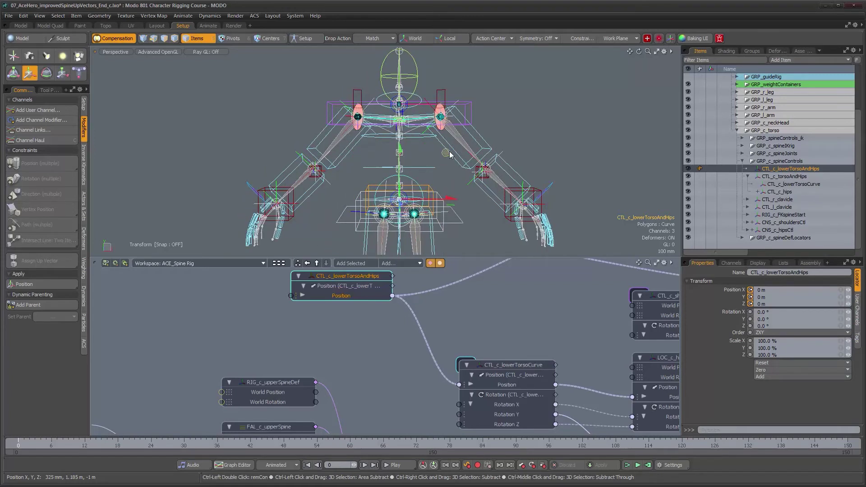
Test-move CTL_c_torsoAndHips to compare its effect on the spine with the lower torso control, undoing the move
{"action": "left_click", "coordinate": [442, 232]}
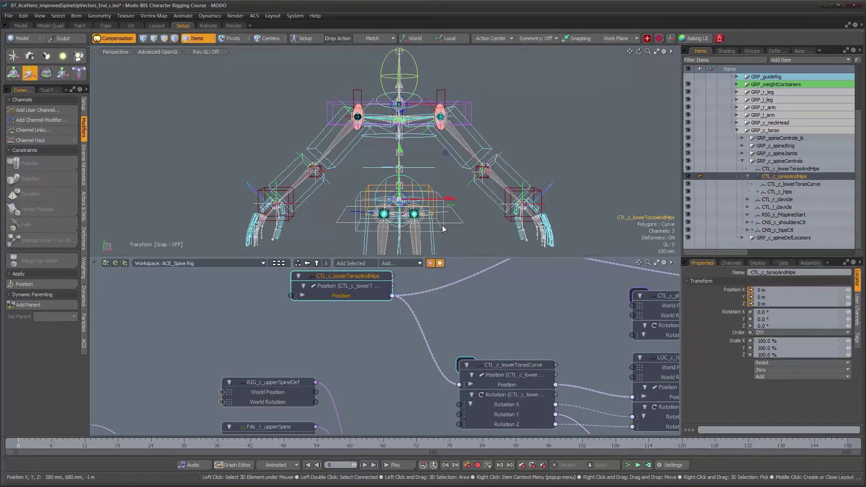
{"action": "left_click_drag", "start_coordinate": [446, 153], "coordinate": [409, 151]}
{"action": "key", "text": "ctrl+z"}
{"action": "key", "text": "ctrl+z"}
Test moving CTL_c_lowerTorsoAndHips about 195 mm in X combined with rotating CTL_c_lowerTorsoCurve about 18.5° around Z, undoing both changes
{"action": "left_click", "coordinate": [430, 196]}
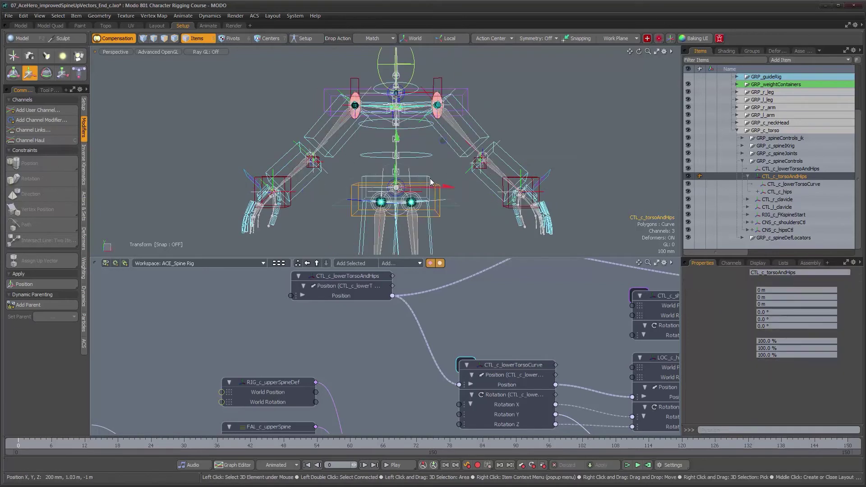
{"action": "left_click_drag", "start_coordinate": [442, 141], "coordinate": [487, 145]}
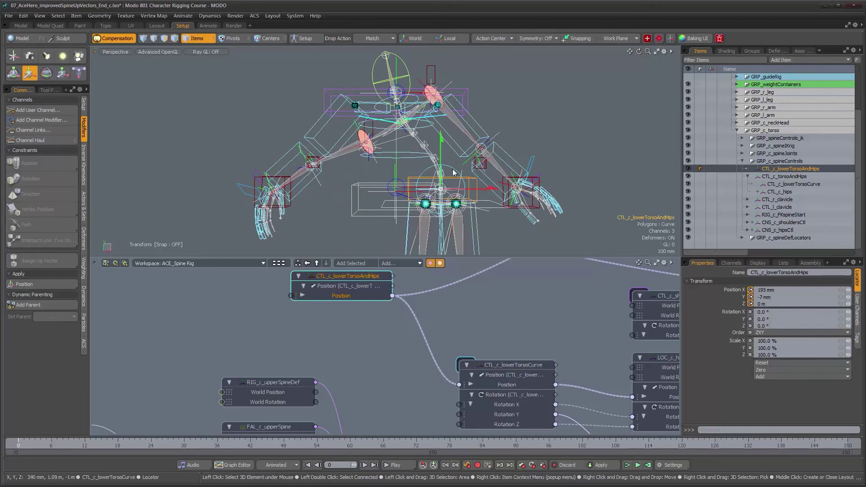
{"action": "left_click", "coordinate": [453, 172]}
{"action": "left_click_drag", "start_coordinate": [453, 173], "coordinate": [451, 190], "text": "alt"}
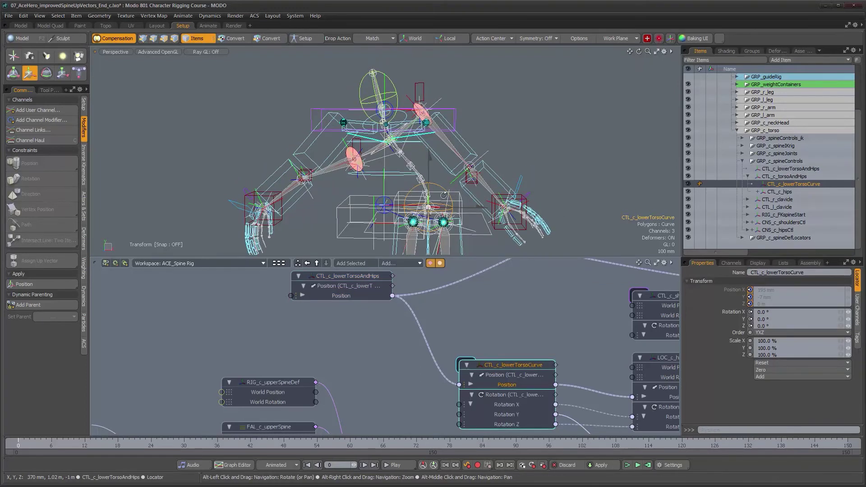
{"action": "key", "text": "e"}
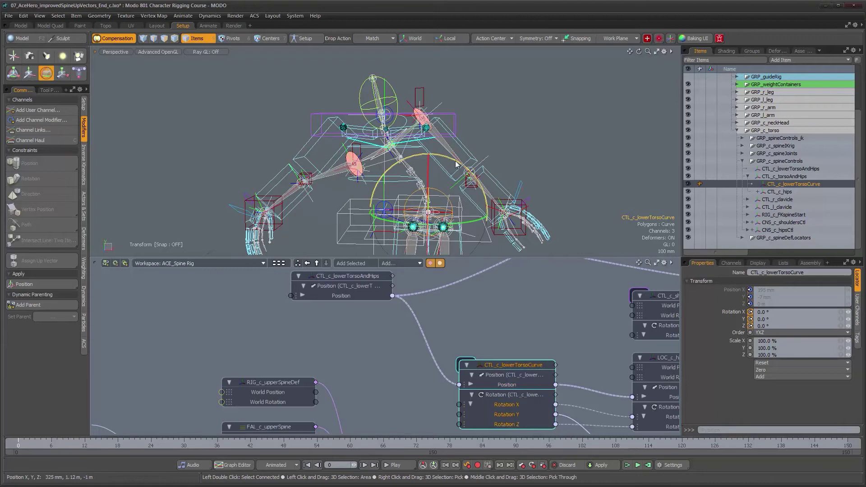
{"action": "left_click_drag", "start_coordinate": [457, 165], "coordinate": [475, 203]}
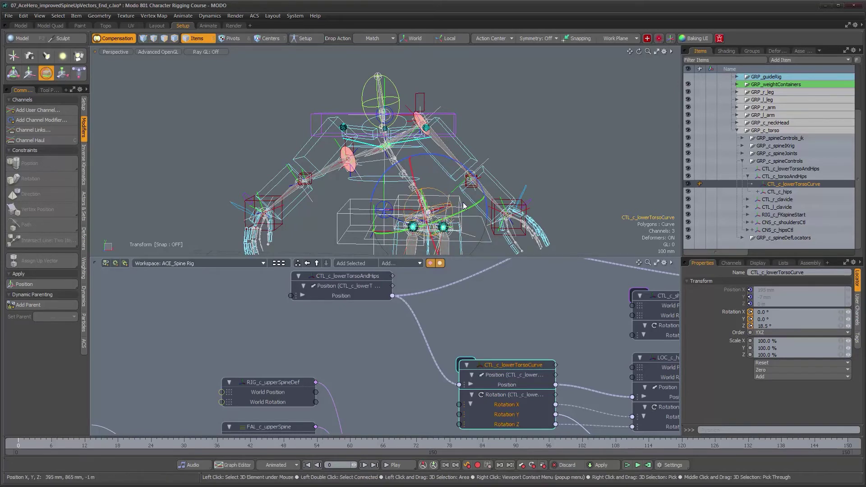
{"action": "key", "text": "ctrl+z"}
{"action": "key", "text": "ctrl+z"}
{"action": "key", "text": "ctrl+z"}
{"action": "key", "text": "ctrl+z"}
{"action": "key", "text": "ctrl+z"}
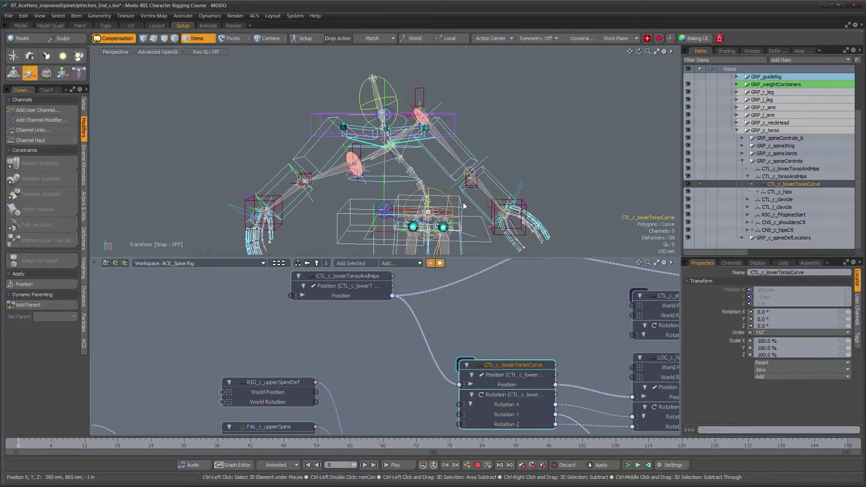
Rearrange the schematic so RIG_c_FKspineStart is stacked above CTL_c_hips and the links from the two torso controls do not cross
{"action": "left_click_drag", "start_coordinate": [428, 198], "coordinate": [386, 208], "text": "ctrl+alt"}
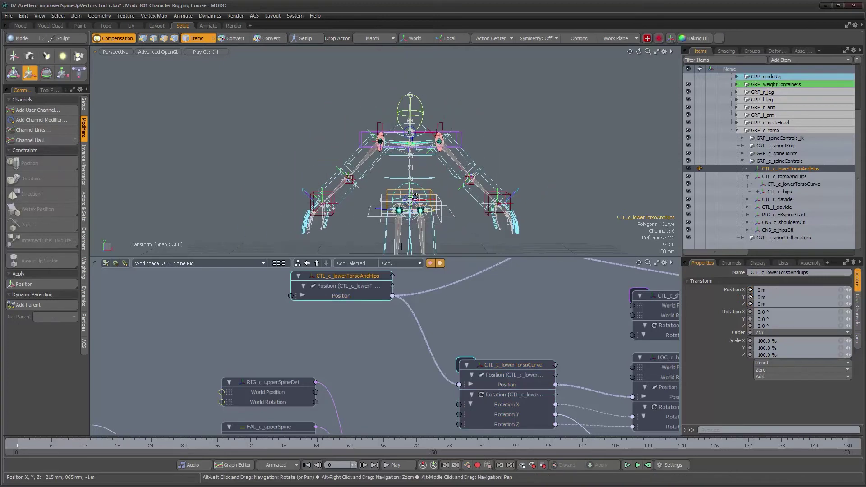
{"action": "key", "text": "a"}
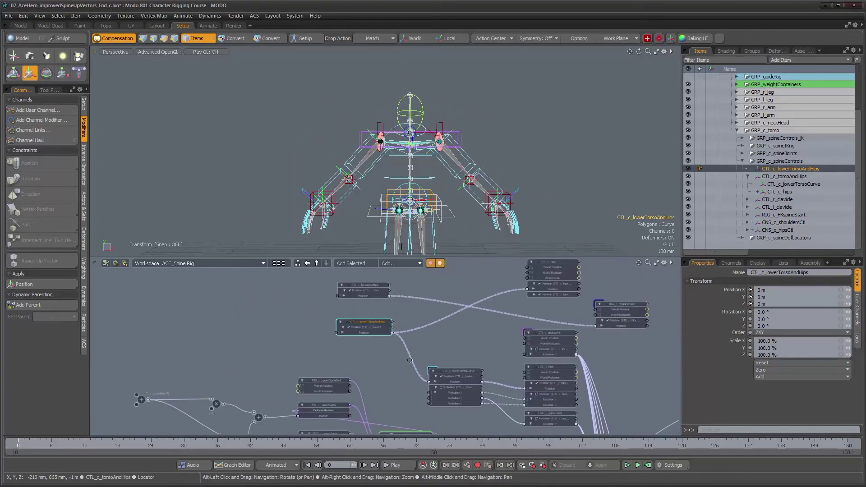
{"action": "left_click_drag", "start_coordinate": [492, 305], "coordinate": [484, 302]}
{"action": "middle_click_drag", "start_coordinate": [497, 266], "coordinate": [497, 286]}
{"action": "left_click_drag", "start_coordinate": [497, 281], "coordinate": [442, 348]}
{"action": "left_click_drag", "start_coordinate": [480, 321], "coordinate": [478, 274]}
{"action": "left_click_drag", "start_coordinate": [443, 346], "coordinate": [492, 309]}
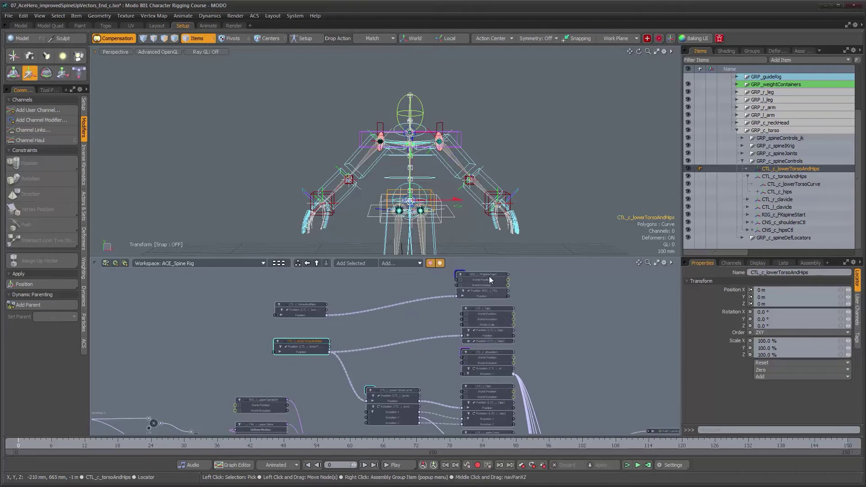
{"action": "left_click_drag", "start_coordinate": [490, 277], "coordinate": [494, 279]}
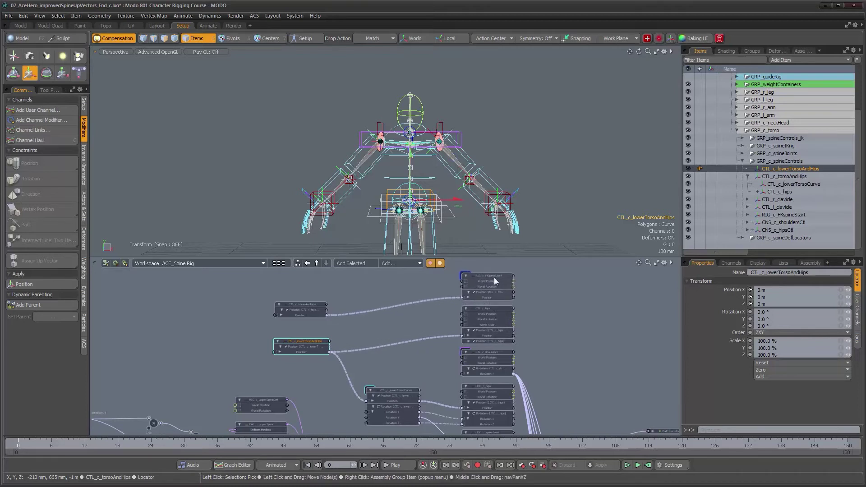
{"action": "left_click_drag", "start_coordinate": [450, 374], "coordinate": [459, 338], "text": "alt"}
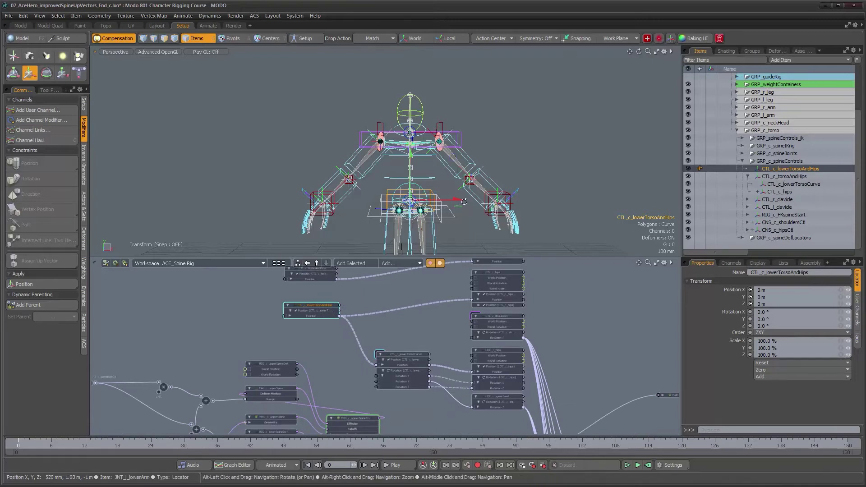
{"action": "left_click_drag", "start_coordinate": [384, 124], "coordinate": [438, 173], "text": "alt"}
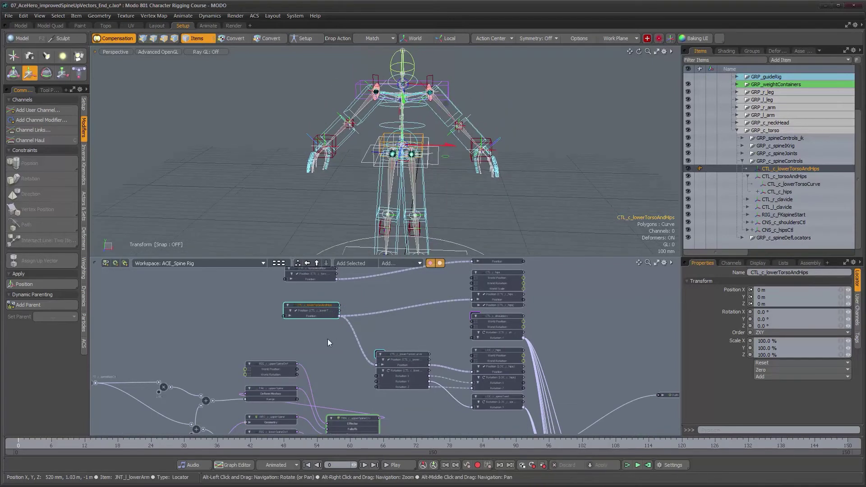
{"action": "scroll", "coordinate": [328, 340], "scroll_direction": "up", "scroll_amount": 3}
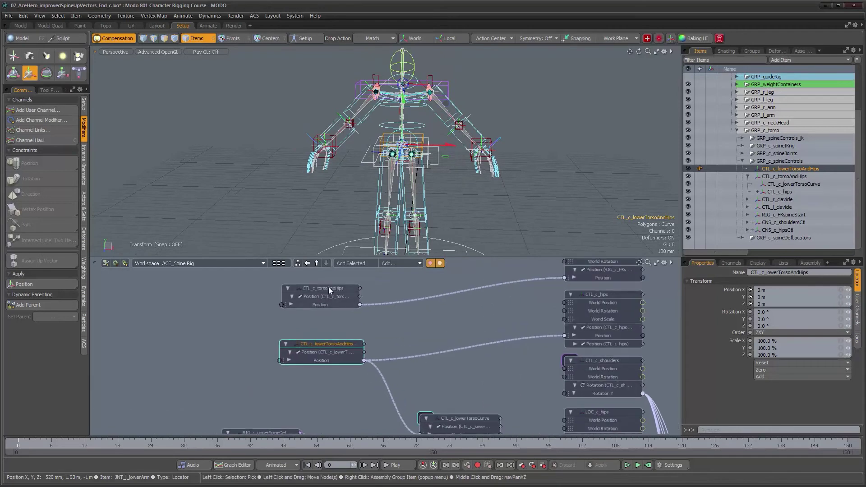
Line up the CTL_c_torsoAndHips and CTL_c_lowerTorsoAndHips nodes in the schematic and select both controls to compare their shapes
{"action": "left_click_drag", "start_coordinate": [339, 346], "coordinate": [353, 347]}
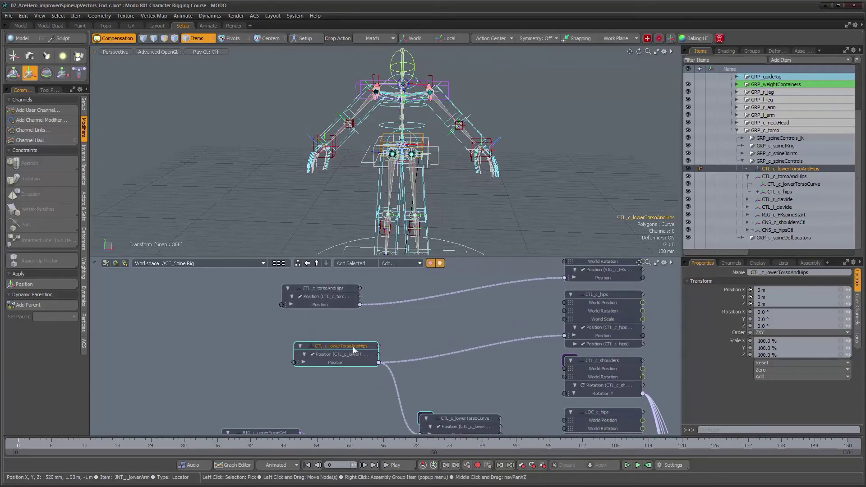
{"action": "left_click_drag", "start_coordinate": [333, 288], "coordinate": [351, 290]}
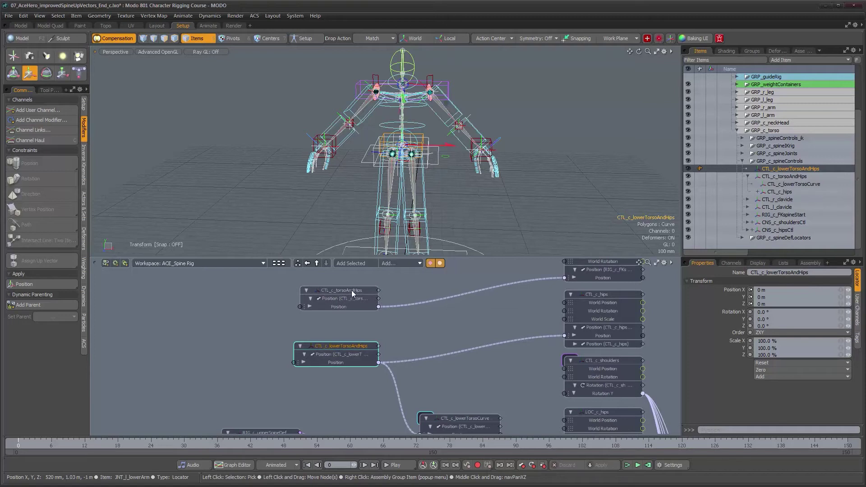
{"action": "left_click", "coordinate": [351, 290]}
{"action": "left_click", "coordinate": [352, 346], "text": "shift"}
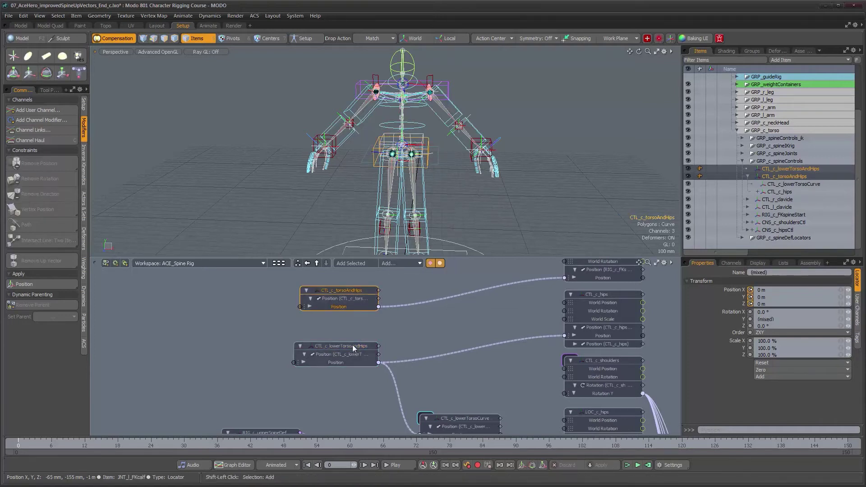
{"action": "mouse_move", "coordinate": [432, 161]}
{"action": "left_mouse_down", "text": "alt+shift"}
{"action": "mouse_move", "coordinate": [431, 148]}
{"action": "mouse_move", "coordinate": [450, 161]}
{"action": "left_mouse_up", "text": "alt+shift"}
{"action": "scroll", "coordinate": [432, 133], "scroll_direction": "up", "scroll_amount": 4}
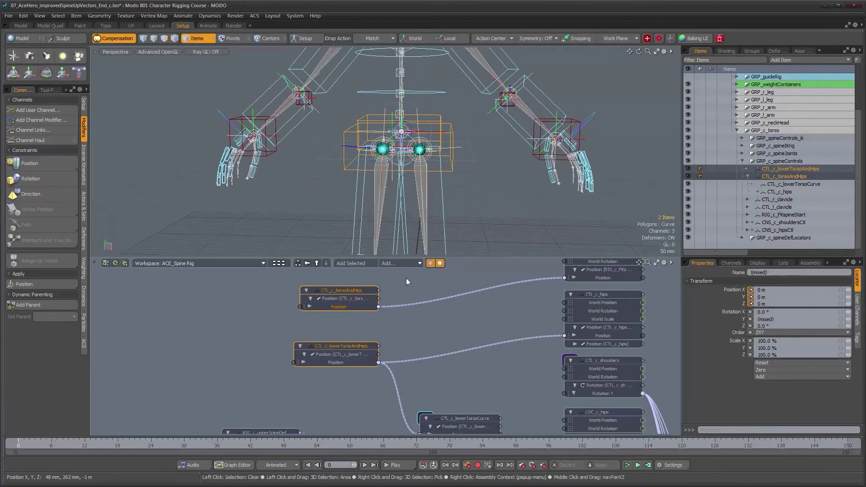
{"action": "scroll", "coordinate": [464, 196], "scroll_direction": "down", "scroll_amount": 2}
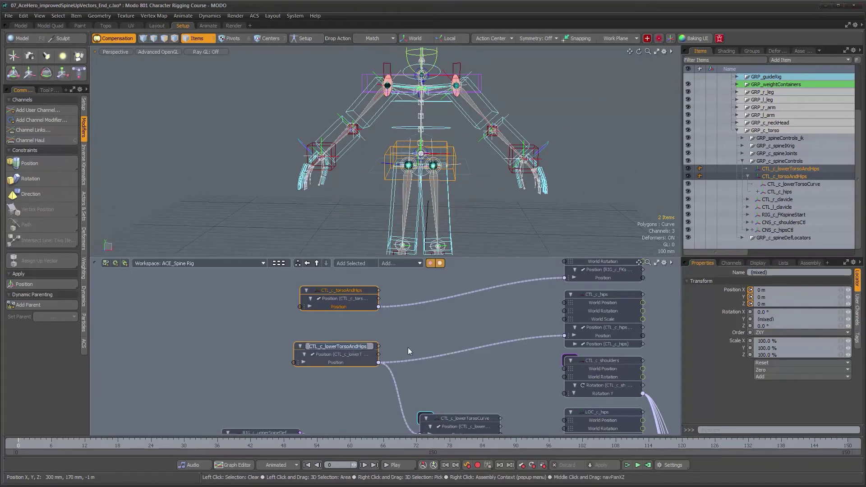
Select only CTL_c_lowerTorsoAndHips, frame it at the pelvis and test-move it, undoing the move
{"action": "left_click", "coordinate": [341, 371]}
{"action": "left_click", "coordinate": [354, 347]}
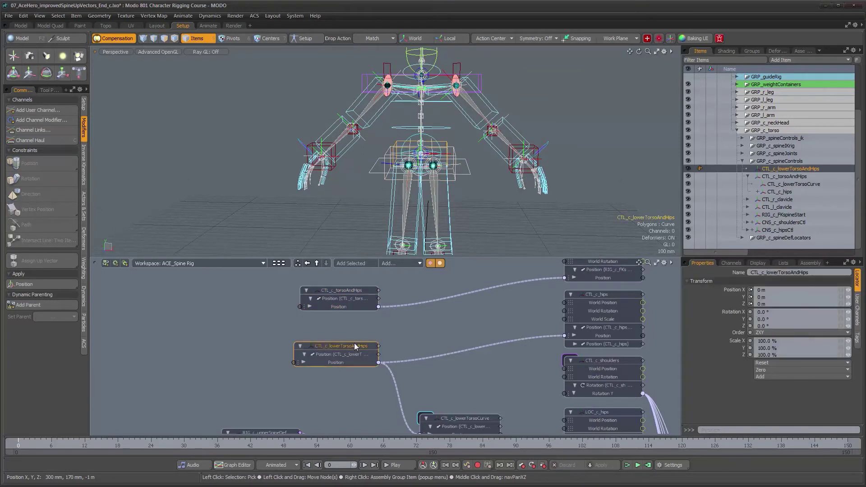
{"action": "key", "text": "shift+a"}
{"action": "left_click_drag", "start_coordinate": [448, 135], "coordinate": [452, 188], "text": "alt"}
{"action": "key", "text": "w"}
{"action": "left_click_drag", "start_coordinate": [466, 146], "coordinate": [494, 128]}
{"action": "key", "text": "ctrl+z"}
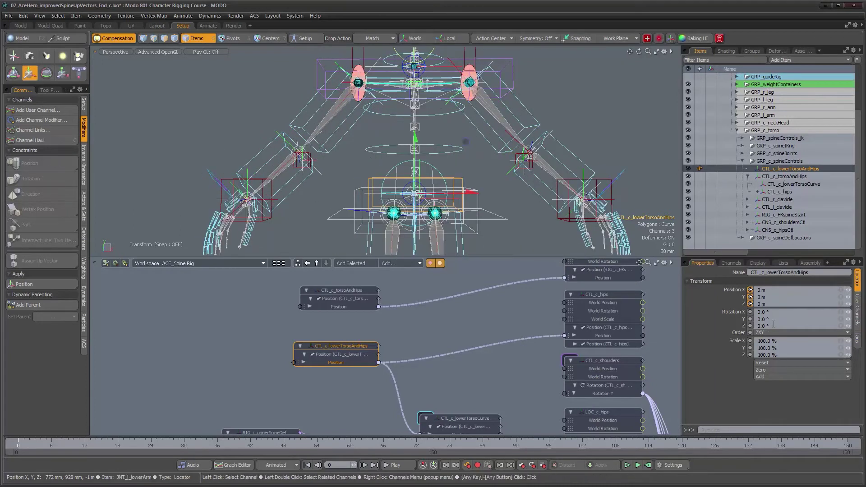
Add draw options to CTL_c_lowerTorsoAndHips with a purple user wireframe color of 0.55, 0.43, 1.0
{"action": "left_click", "coordinate": [858, 313]}
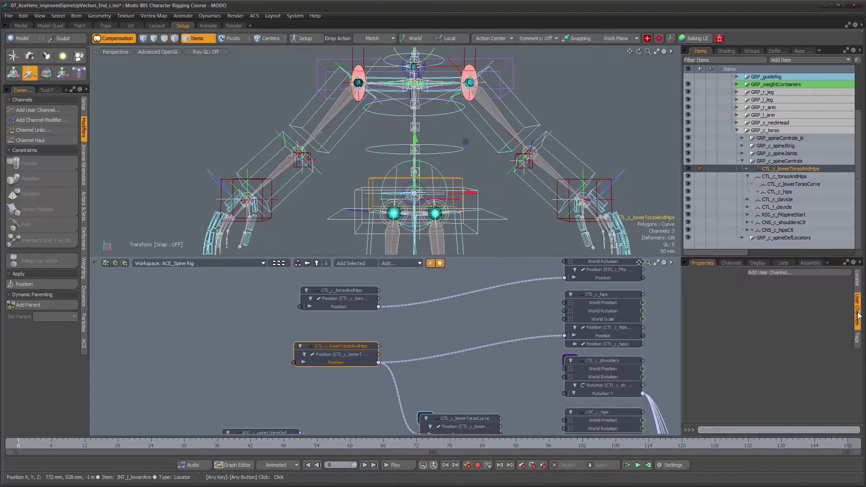
{"action": "left_click", "coordinate": [858, 282]}
{"action": "left_click", "coordinate": [758, 262]}
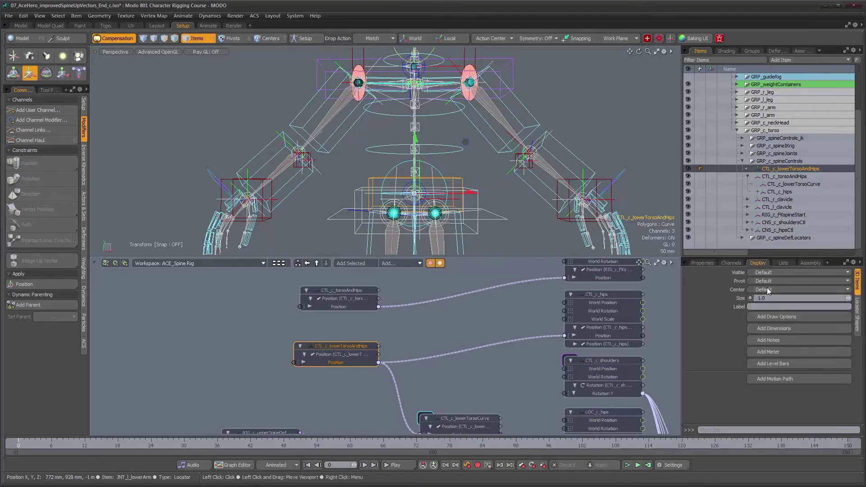
{"action": "left_click", "coordinate": [778, 316]}
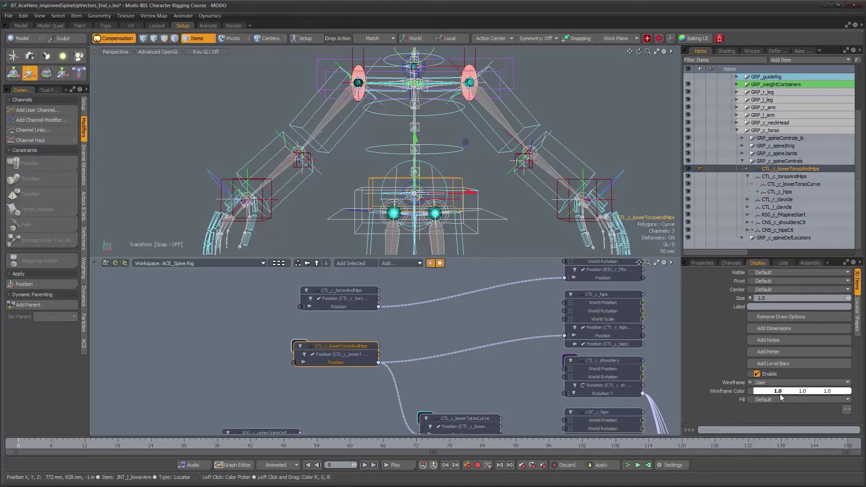
{"action": "left_click", "coordinate": [781, 396]}
{"action": "left_click_drag", "start_coordinate": [539, 370], "coordinate": [529, 366]}
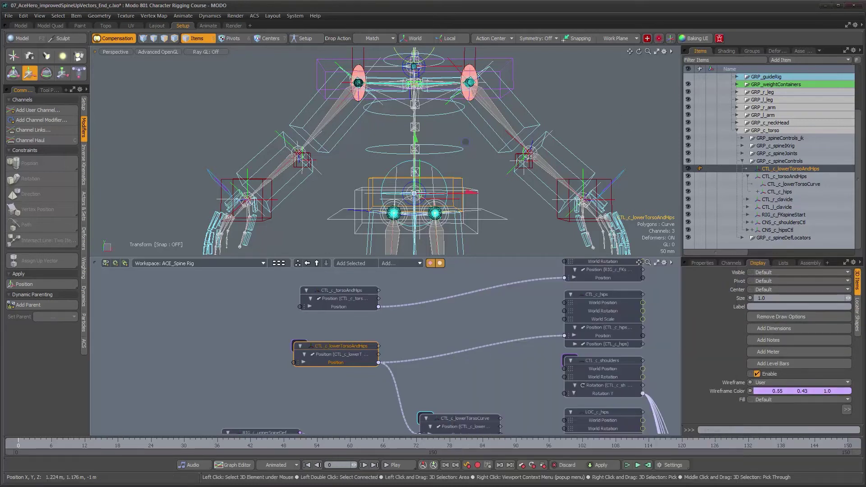
{"action": "key", "text": "q"}
{"action": "left_click", "coordinate": [586, 117]}
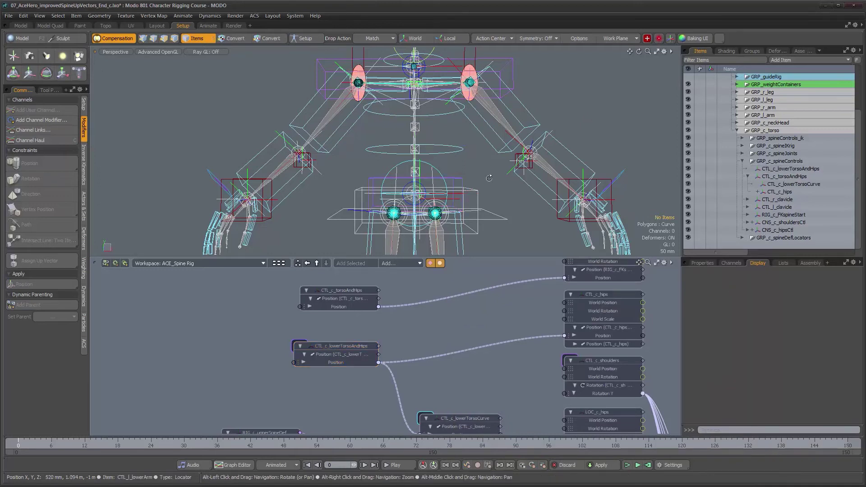
Add draw options to CTL_c_torsoAndHips with a pink user wireframe color of 1.0, 0.52, 0.73
{"action": "left_click_drag", "start_coordinate": [490, 174], "coordinate": [477, 183], "text": "alt"}
{"action": "right_click_drag", "start_coordinate": [476, 182], "coordinate": [466, 196], "text": "alt"}
{"action": "middle_click_drag", "start_coordinate": [466, 196], "coordinate": [485, 165], "text": "alt"}
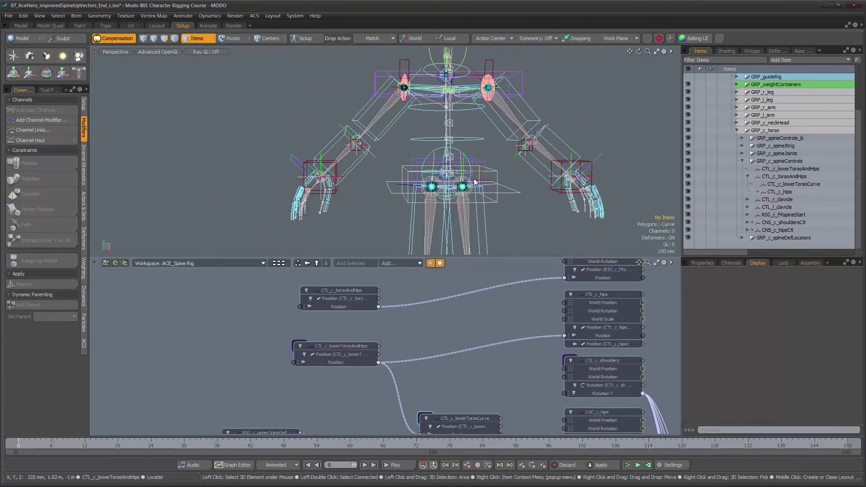
{"action": "left_click", "coordinate": [498, 180]}
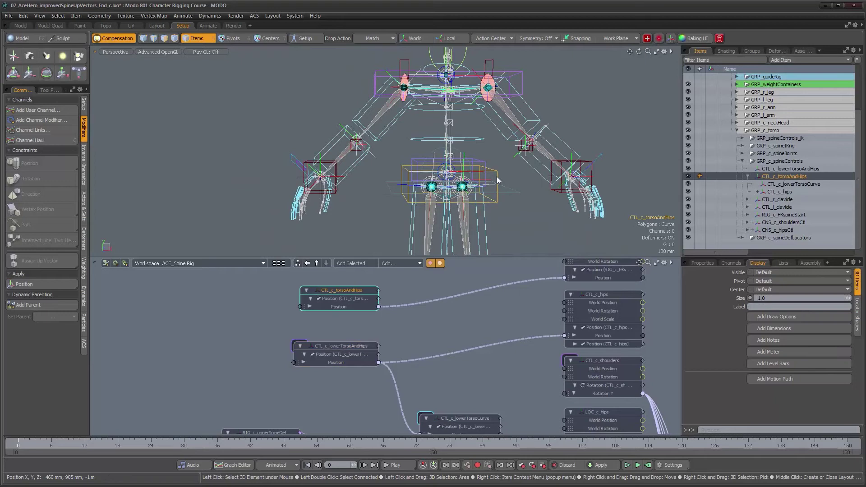
{"action": "left_click", "coordinate": [792, 318]}
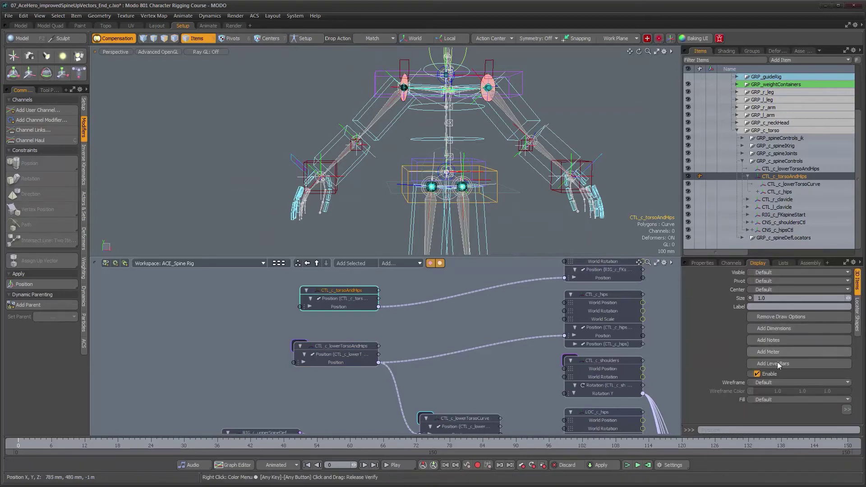
{"action": "left_click", "coordinate": [786, 390]}
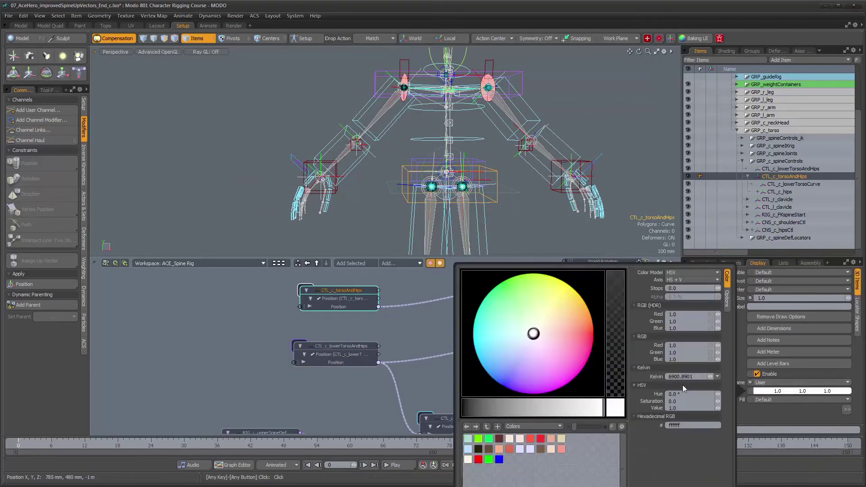
{"action": "left_click", "coordinate": [560, 347]}
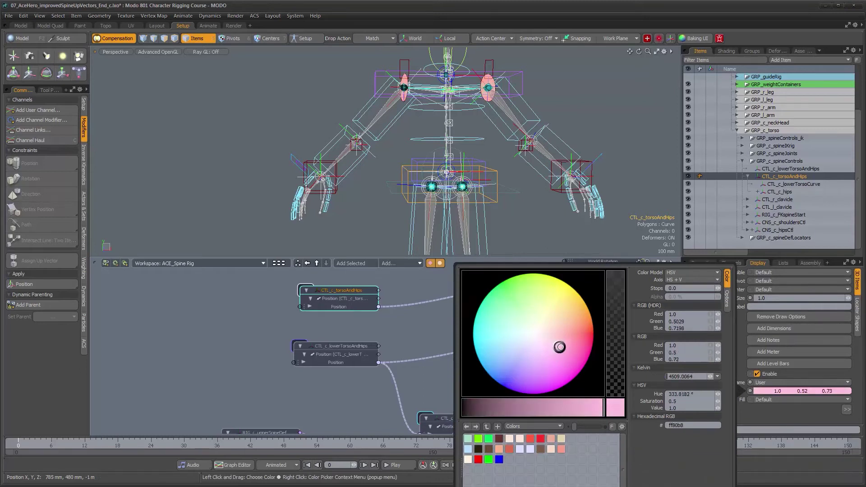
{"action": "left_click", "coordinate": [547, 239]}
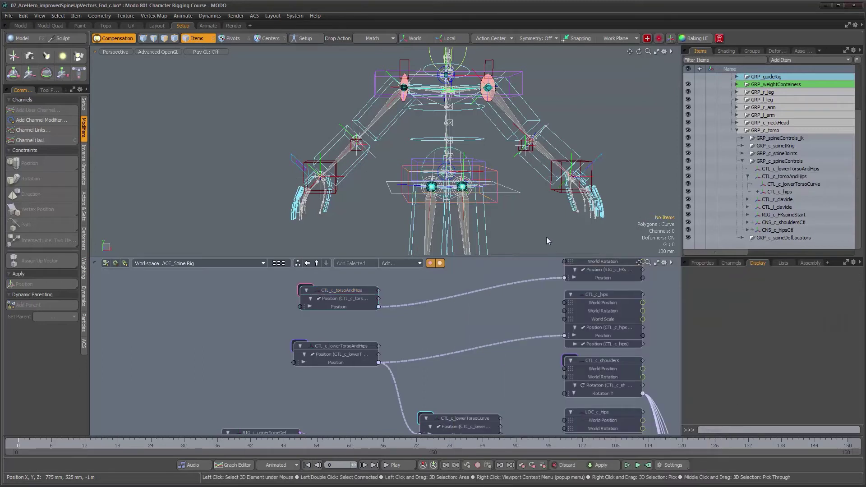
Give CTL_c_hips a yellow user wireframe color of 1.0, 0.78, 0.36
{"action": "left_click", "coordinate": [511, 195]}
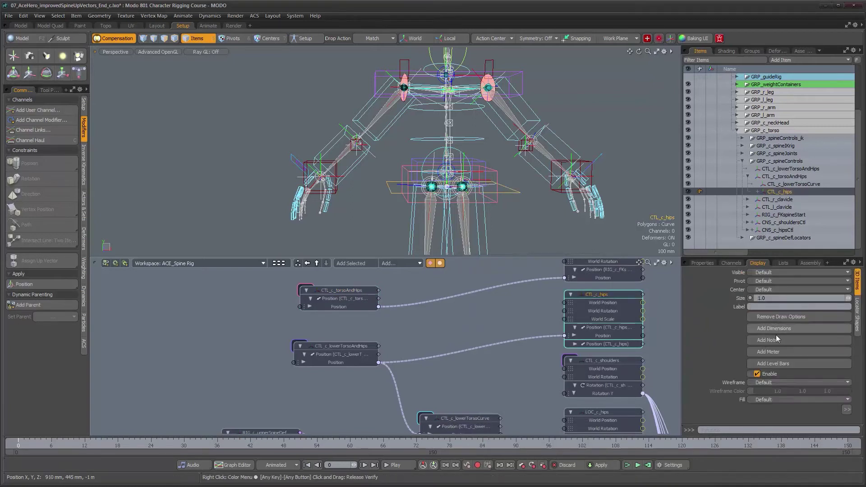
{"action": "left_click", "coordinate": [782, 391]}
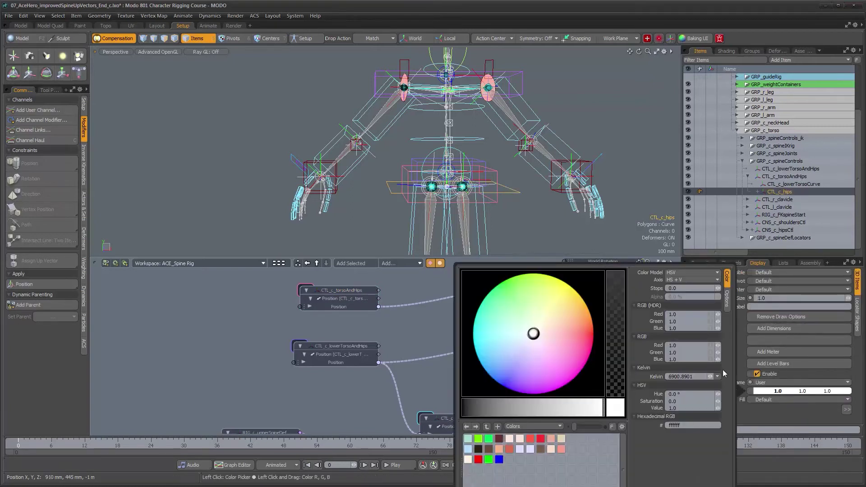
{"action": "left_click", "coordinate": [558, 308]}
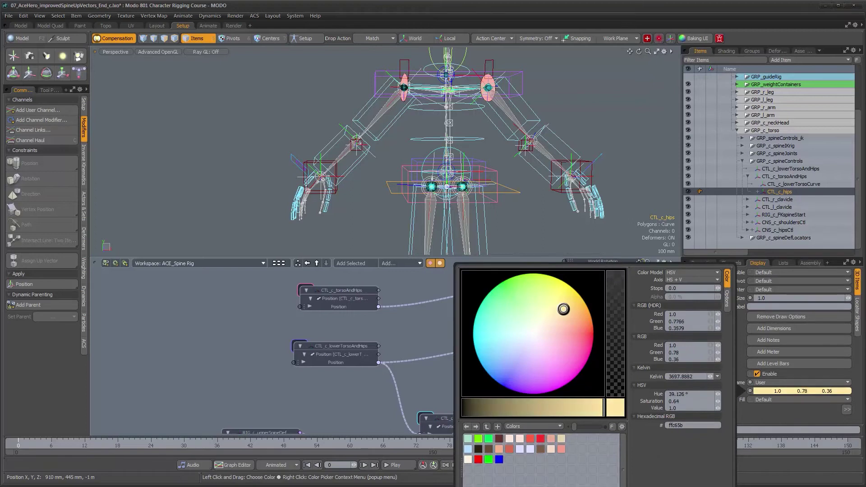
{"action": "left_click", "coordinate": [552, 229]}
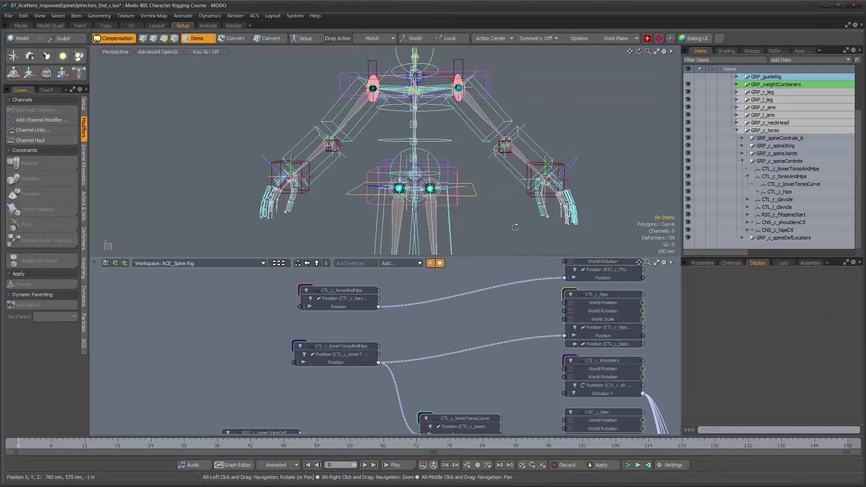
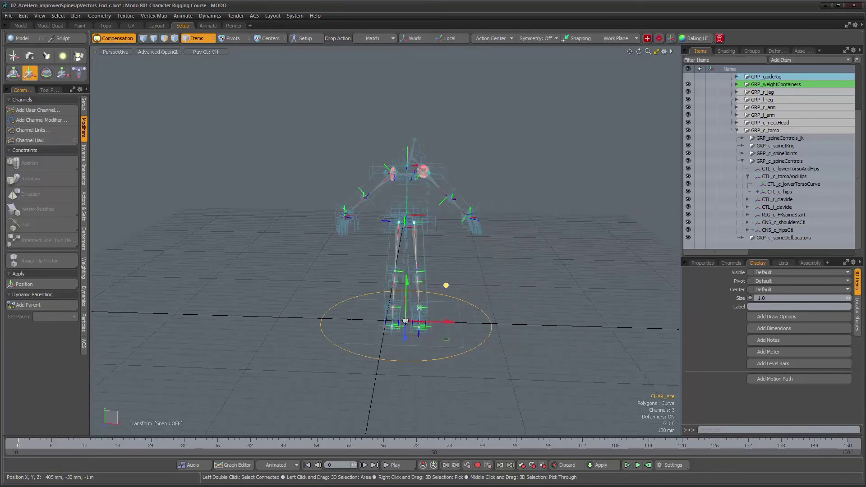
Test-move the CHAR_Ace root control and inspect how the rig and its spine parts follow it
{"action": "mouse_move", "coordinate": [312, 321]}
{"action": "left_mouse_down"}
{"action": "mouse_move", "coordinate": [481, 329]}
{"action": "mouse_move", "coordinate": [296, 325]}
{"action": "left_mouse_up"}
{"action": "left_click_drag", "start_coordinate": [334, 290], "coordinate": [426, 285]}
{"action": "left_click_drag", "start_coordinate": [410, 241], "coordinate": [379, 239], "text": "alt"}
{"action": "right_click_drag", "start_coordinate": [307, 233], "coordinate": [352, 232], "text": "alt"}
{"action": "left_click_drag", "start_coordinate": [353, 232], "coordinate": [302, 228], "text": "alt"}
{"action": "right_click_drag", "start_coordinate": [302, 228], "coordinate": [316, 226], "text": "alt"}
{"action": "middle_click_drag", "start_coordinate": [315, 226], "coordinate": [335, 227], "text": "alt"}
Select the CRV_c_spineUpVectors curve and examine its transform properties and its position, rotation and scale inheritance channels
{"action": "left_click_drag", "start_coordinate": [335, 227], "coordinate": [359, 182], "text": "alt"}
{"action": "left_click", "coordinate": [382, 171]}
{"action": "right_click_drag", "start_coordinate": [343, 178], "coordinate": [359, 178], "text": "alt"}
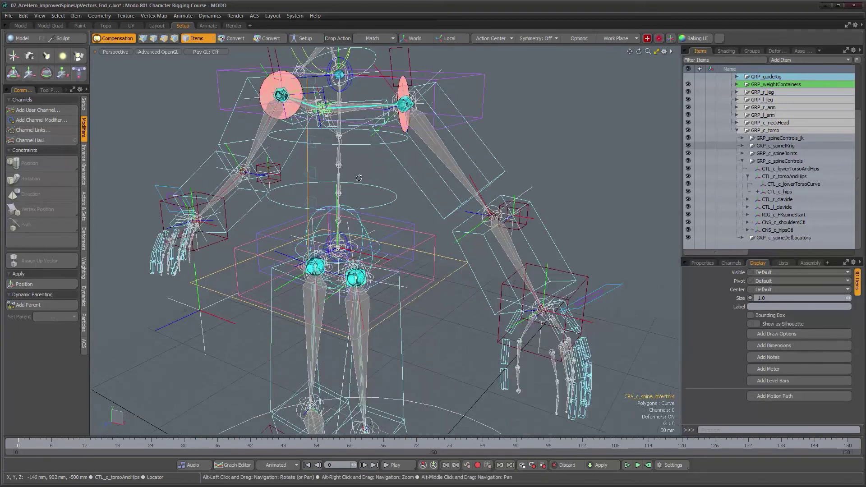
{"action": "left_click", "coordinate": [705, 263]}
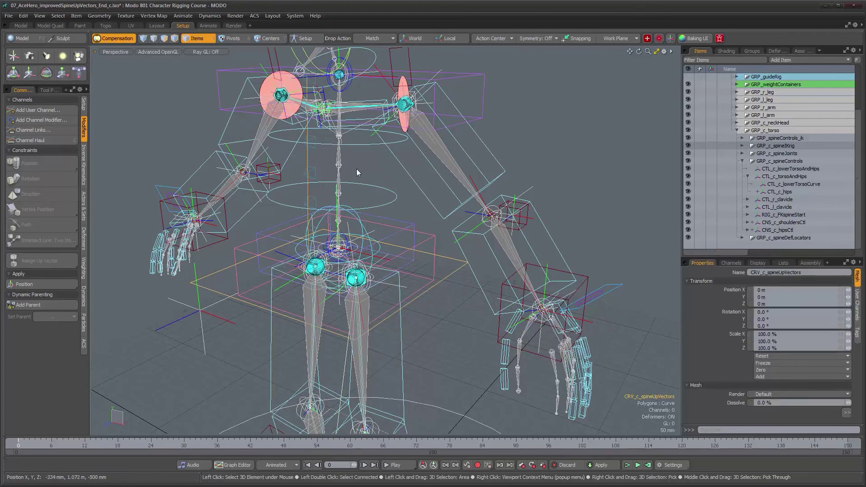
{"action": "right_click_drag", "start_coordinate": [374, 204], "coordinate": [351, 186], "text": "alt"}
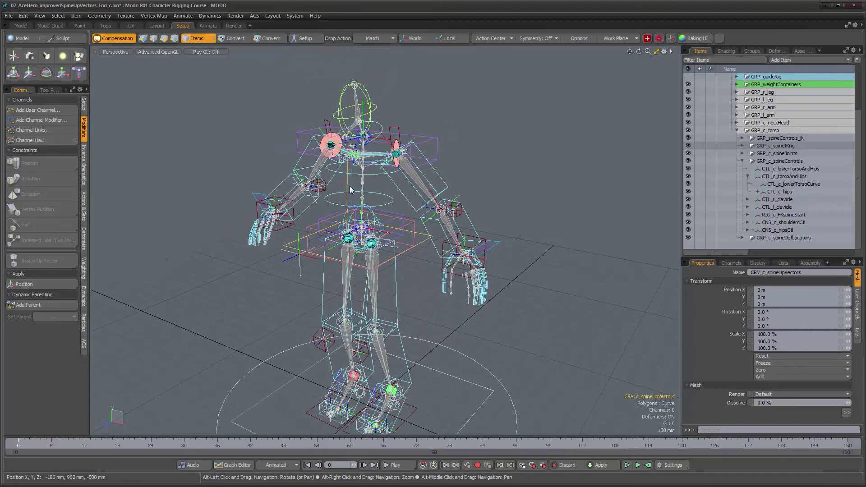
{"action": "left_click", "coordinate": [731, 263]}
{"action": "scroll", "coordinate": [834, 370], "scroll_direction": "down", "scroll_amount": 5}
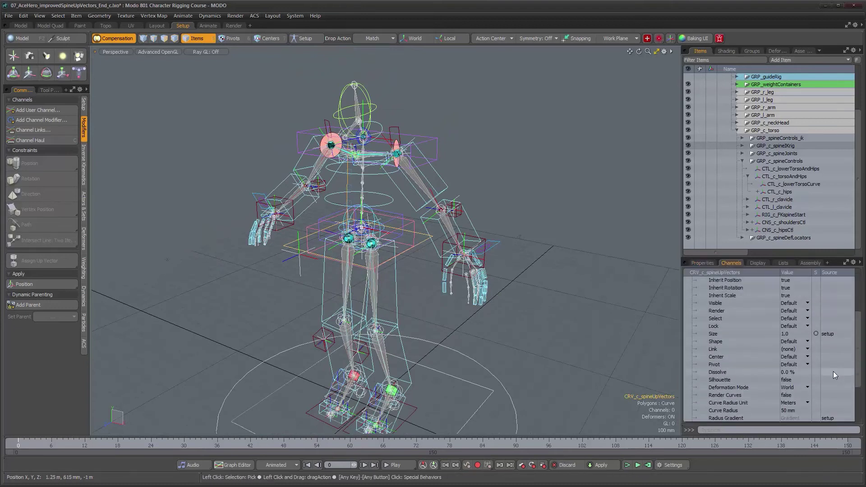
{"action": "scroll", "coordinate": [833, 372], "scroll_direction": "down", "scroll_amount": 2}
{"action": "scroll", "coordinate": [833, 372], "scroll_direction": "up", "scroll_amount": 4}
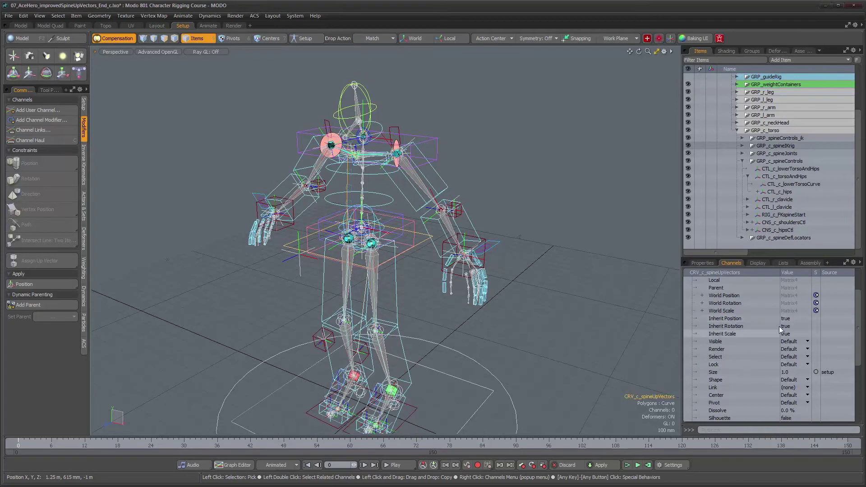
{"action": "scroll", "coordinate": [508, 280], "scroll_direction": "down", "scroll_amount": 2}
Reveal CRV_c_spineUpVectors in the item hierarchy and view it together with the spine
{"action": "left_click_drag", "start_coordinate": [484, 283], "coordinate": [452, 263], "text": "alt"}
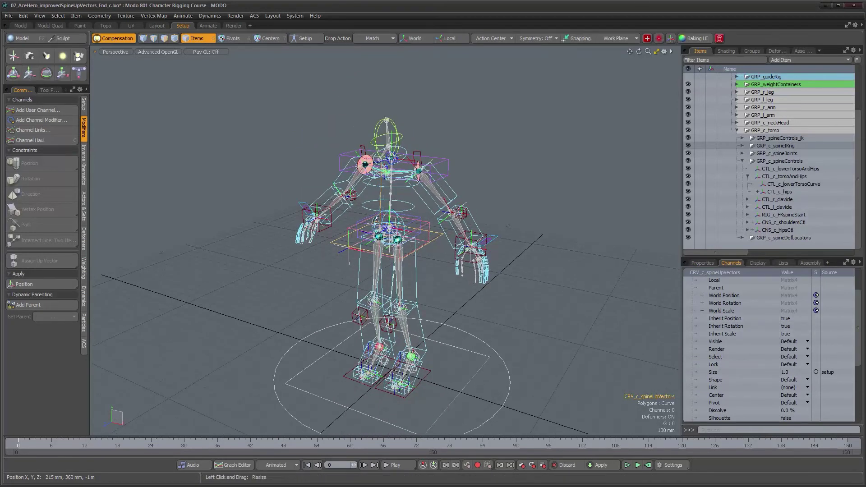
{"action": "left_click_drag", "start_coordinate": [375, 220], "coordinate": [370, 221], "text": "alt"}
{"action": "key", "text": "f"}
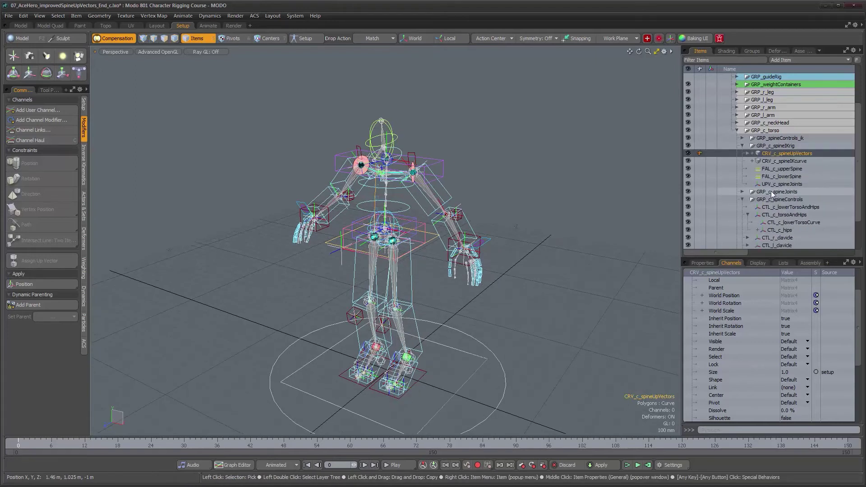
{"action": "scroll", "coordinate": [418, 212], "scroll_direction": "up", "scroll_amount": 4}
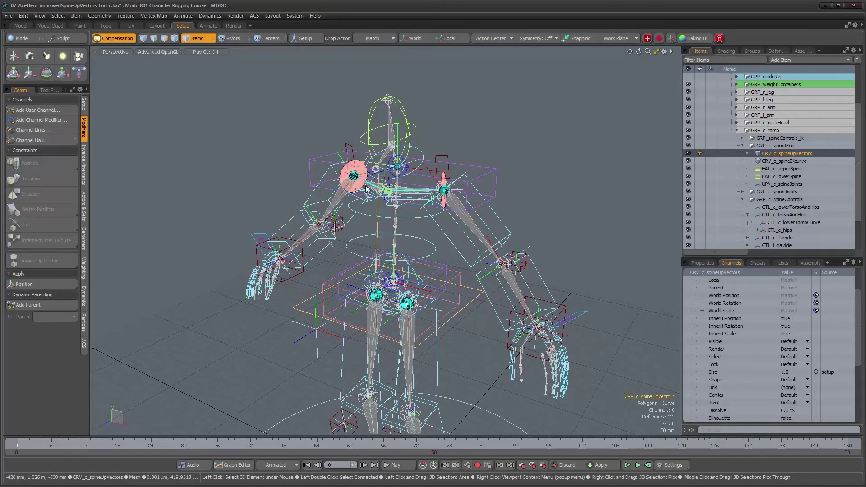
Turn on Setup mode, add a new locator to the scene and find it in the item list
{"action": "left_click", "coordinate": [303, 39]}
{"action": "left_click_drag", "start_coordinate": [407, 261], "coordinate": [424, 258], "text": "alt"}
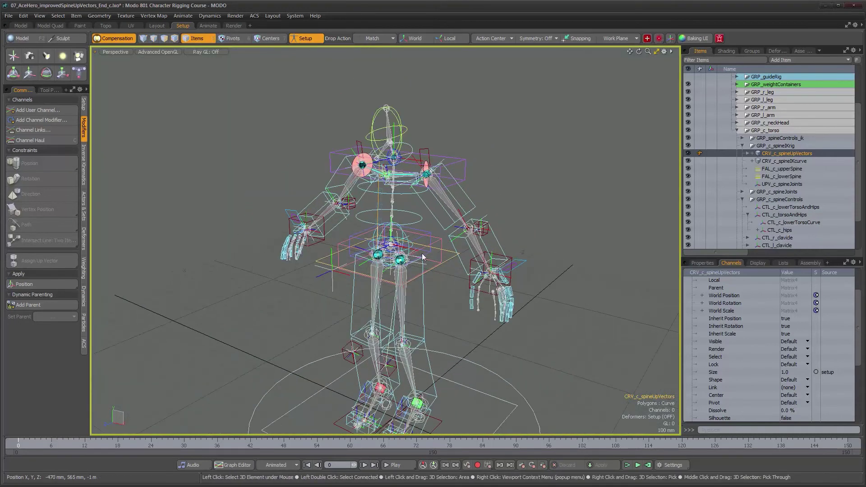
{"action": "left_click", "coordinate": [423, 258]}
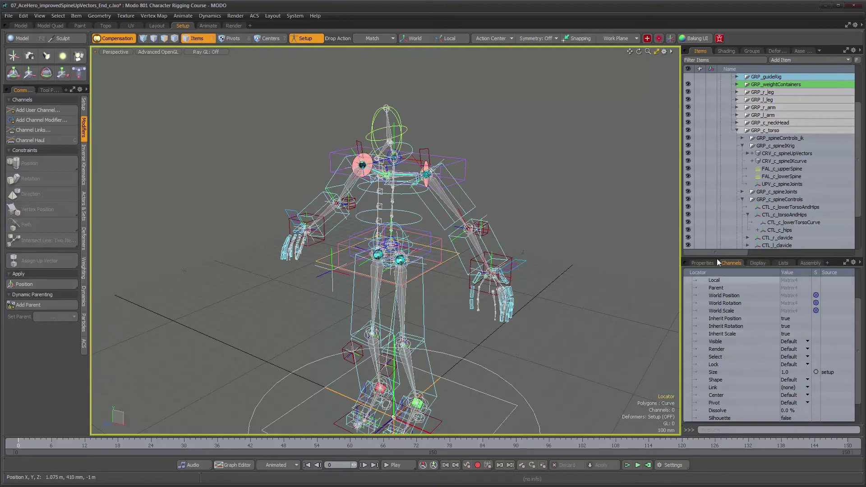
{"action": "scroll", "coordinate": [724, 234], "scroll_direction": "down", "scroll_amount": 2}
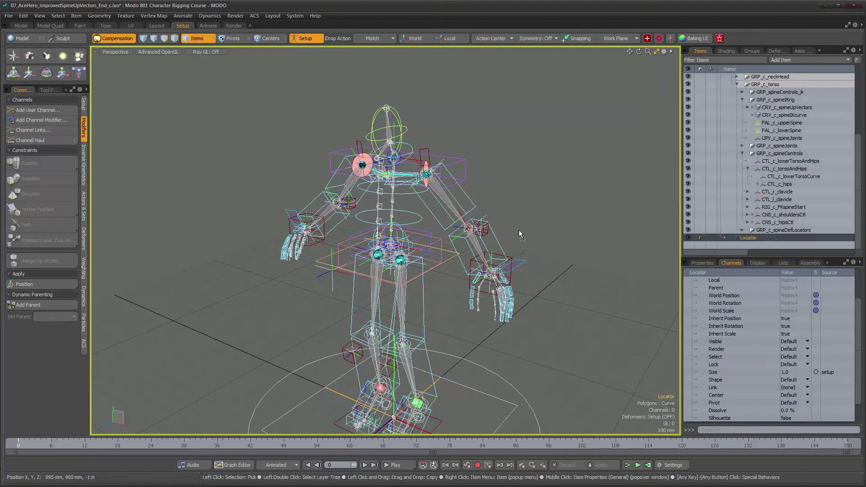
Position the new locator at the pelvis, at Y 1.007 m and Z 34 mm
{"action": "left_click_drag", "start_coordinate": [378, 199], "coordinate": [451, 247]}
{"action": "scroll", "coordinate": [464, 215], "scroll_direction": "up", "scroll_amount": 3}
{"action": "right_click_drag", "start_coordinate": [451, 248], "coordinate": [437, 244], "text": "alt"}
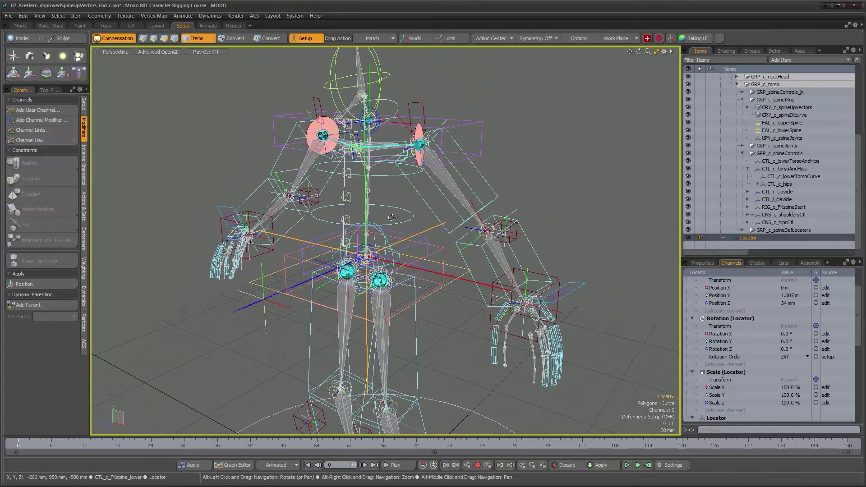
Turn off position, rotation and scale inheritance for the CRV_c_spineUpVectors curve
{"action": "left_click_drag", "start_coordinate": [390, 217], "coordinate": [392, 213], "text": "alt"}
{"action": "left_click", "coordinate": [345, 177]}
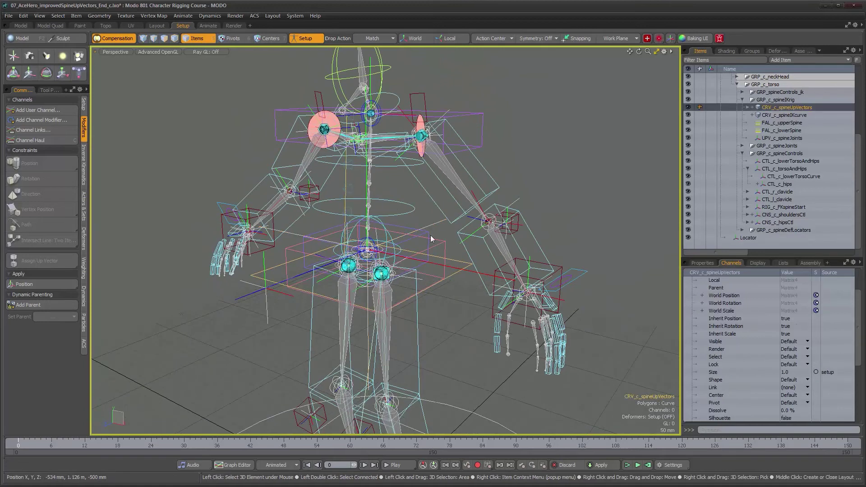
{"action": "left_click", "coordinate": [783, 319]}
{"action": "left_click", "coordinate": [787, 327]}
{"action": "left_click", "coordinate": [787, 334]}
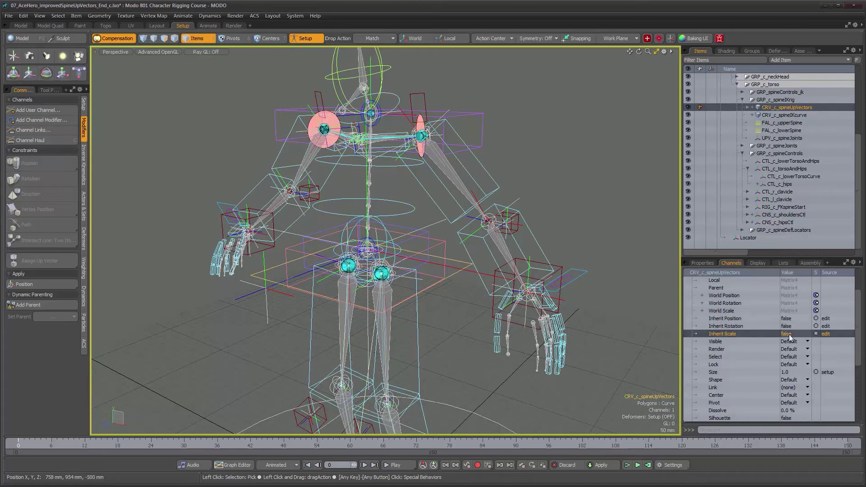
Match the CRV_c_spineUpVectors curve to the pelvis locator, at Y 1.007 m and Z 34 mm
{"action": "right_click_drag", "start_coordinate": [495, 320], "coordinate": [487, 352], "text": "alt"}
{"action": "middle_click_drag", "start_coordinate": [488, 352], "coordinate": [468, 271], "text": "alt"}
{"action": "right_click_drag", "start_coordinate": [468, 271], "coordinate": [458, 279], "text": "alt"}
{"action": "left_click_drag", "start_coordinate": [457, 279], "coordinate": [457, 278], "text": "alt"}
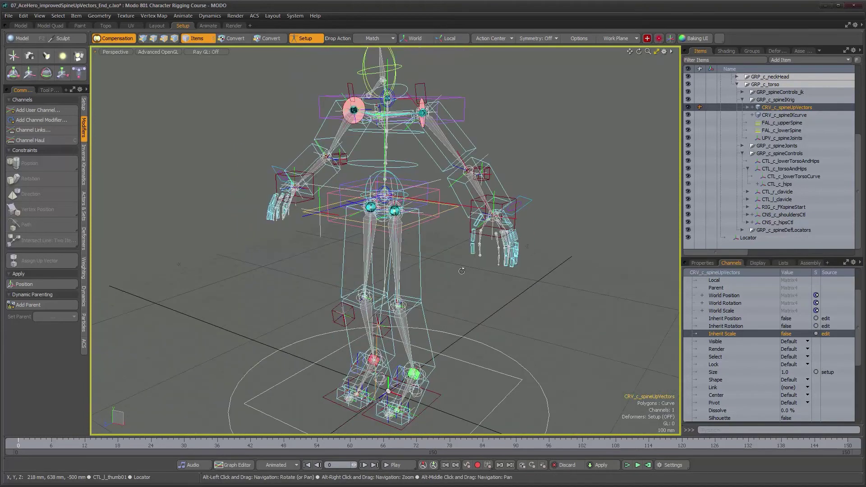
{"action": "middle_click_drag", "start_coordinate": [461, 194], "coordinate": [461, 302], "text": "alt"}
{"action": "right_click_drag", "start_coordinate": [461, 301], "coordinate": [501, 289], "text": "alt"}
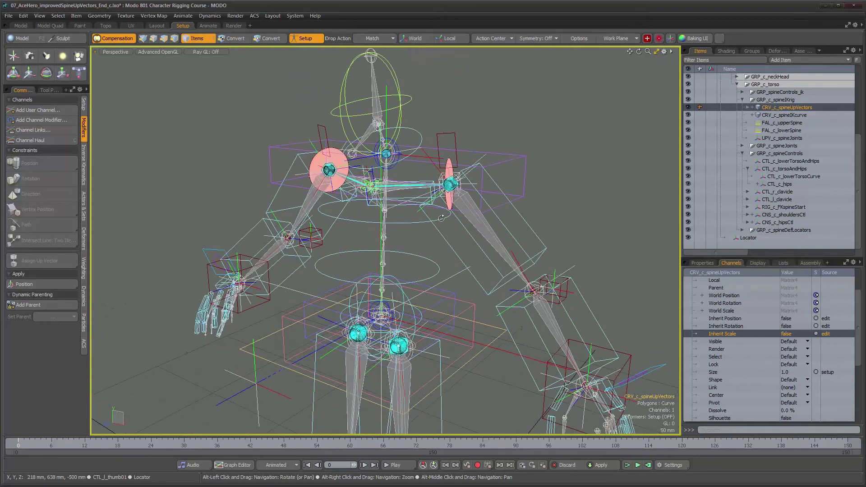
{"action": "left_click_drag", "start_coordinate": [501, 289], "coordinate": [523, 280], "text": "alt"}
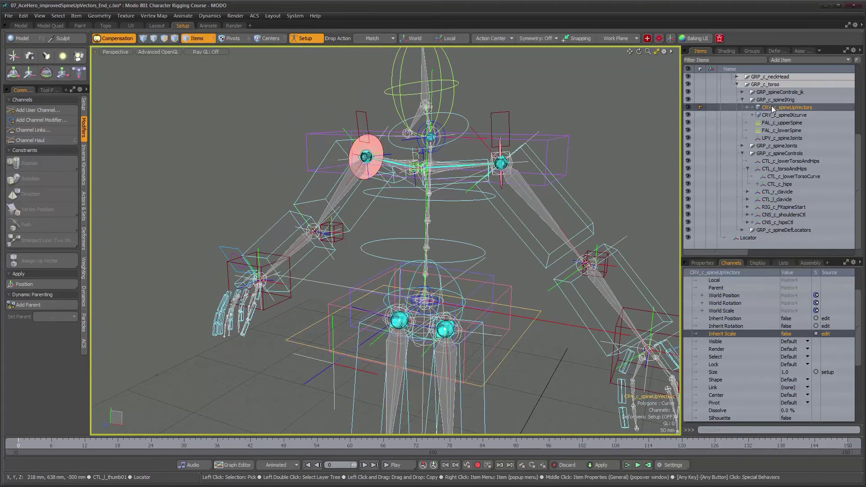
{"action": "left_click_drag", "start_coordinate": [768, 110], "coordinate": [645, 276]}
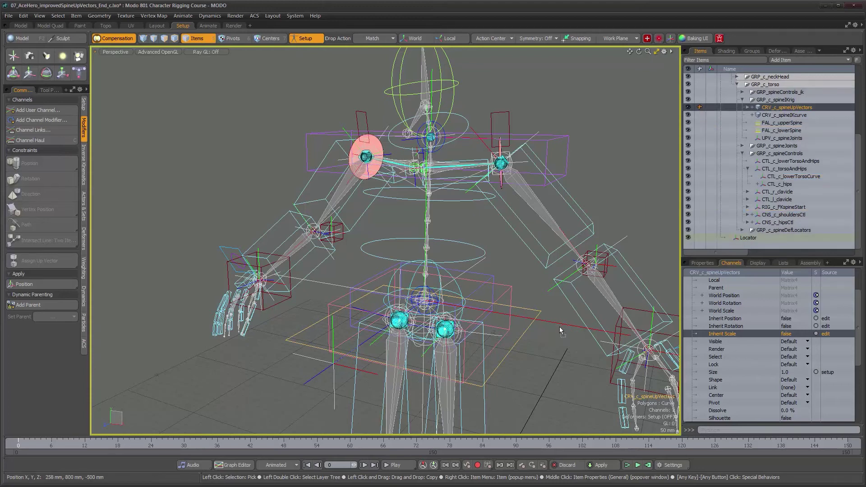
{"action": "left_click_drag", "start_coordinate": [559, 324], "coordinate": [558, 324]}
{"action": "left_click_drag", "start_coordinate": [430, 294], "coordinate": [361, 289], "text": "alt"}
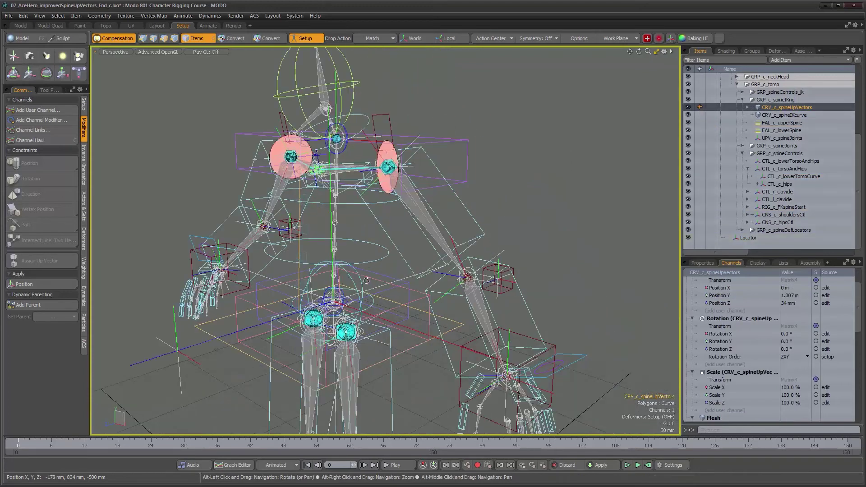
Turn off Setup mode and delete the helper locator at the pelvis
{"action": "left_click", "coordinate": [308, 40]}
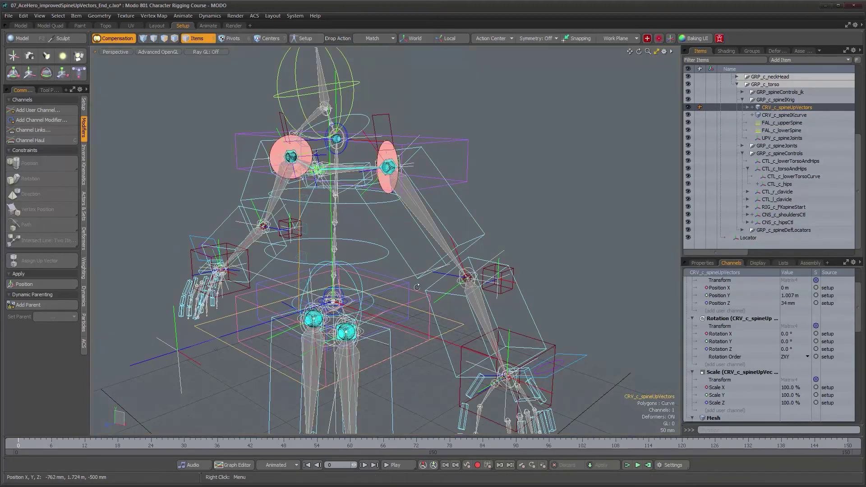
{"action": "scroll", "coordinate": [416, 305], "scroll_direction": "down", "scroll_amount": 3}
{"action": "left_click_drag", "start_coordinate": [416, 305], "coordinate": [475, 299], "text": "alt"}
{"action": "left_click", "coordinate": [504, 302]}
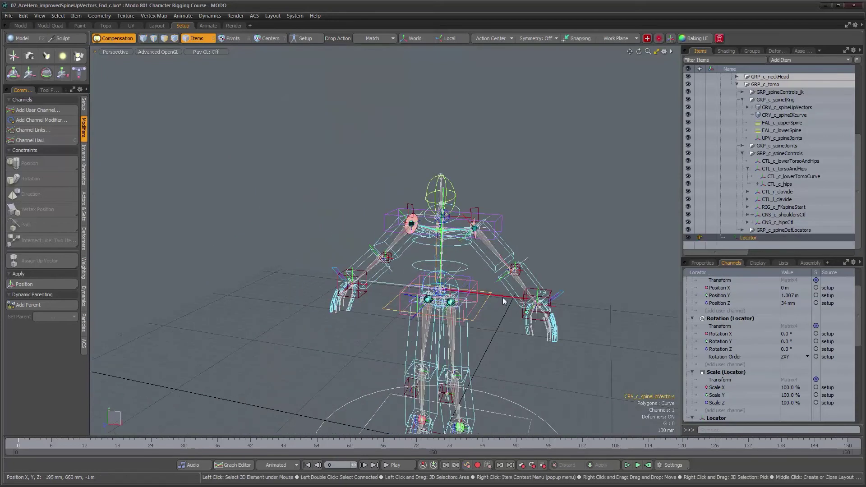
{"action": "key", "text": "Delete"}
Test the rig by moving CHAR_Ace about 1 m along X and trying to rotate it, and undo the changes
{"action": "left_click_drag", "start_coordinate": [481, 310], "coordinate": [436, 307], "text": "alt"}
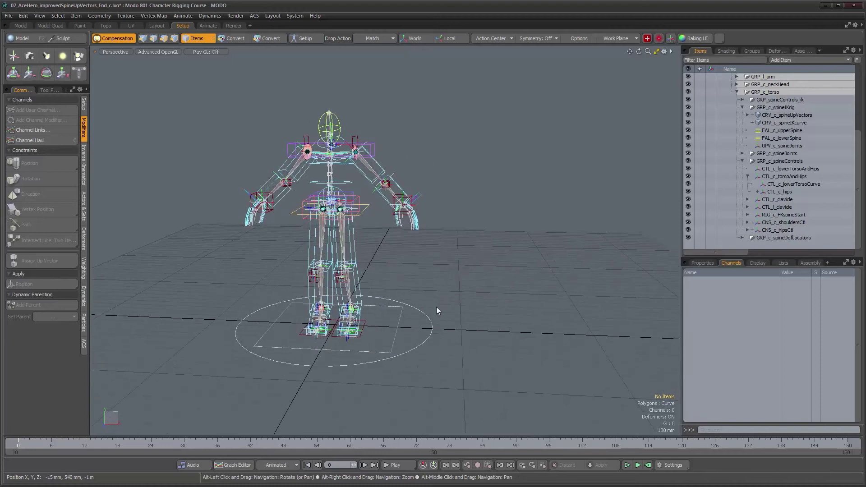
{"action": "left_click", "coordinate": [428, 321]}
{"action": "key", "text": "w"}
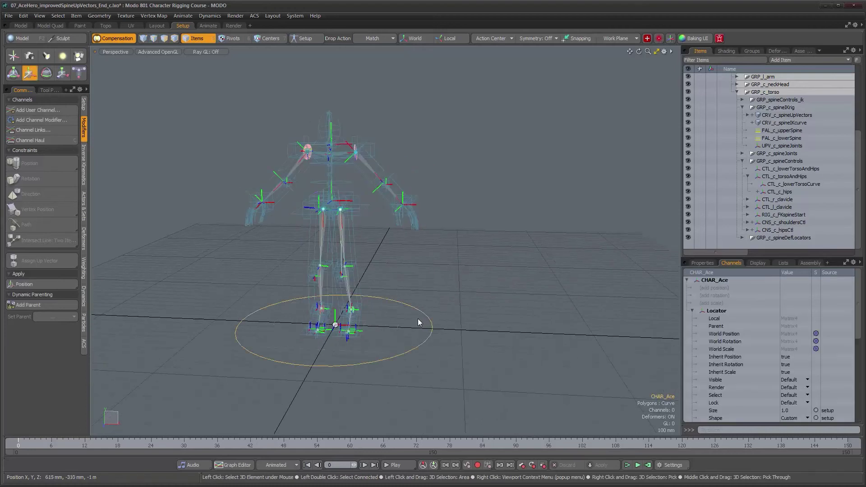
{"action": "left_click_drag", "start_coordinate": [384, 327], "coordinate": [509, 332]}
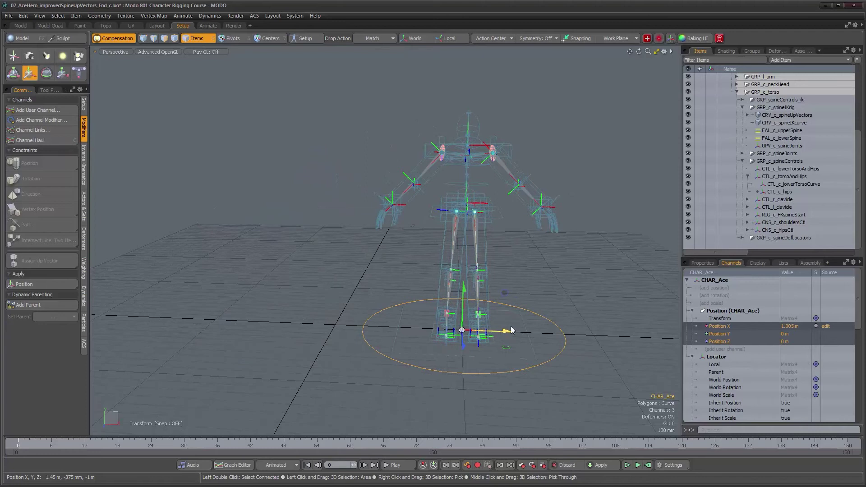
{"action": "key", "text": "e"}
{"action": "left_click_drag", "start_coordinate": [508, 302], "coordinate": [585, 290]}
{"action": "key", "text": "ctrl+z"}
{"action": "key", "text": "ctrl+z"}
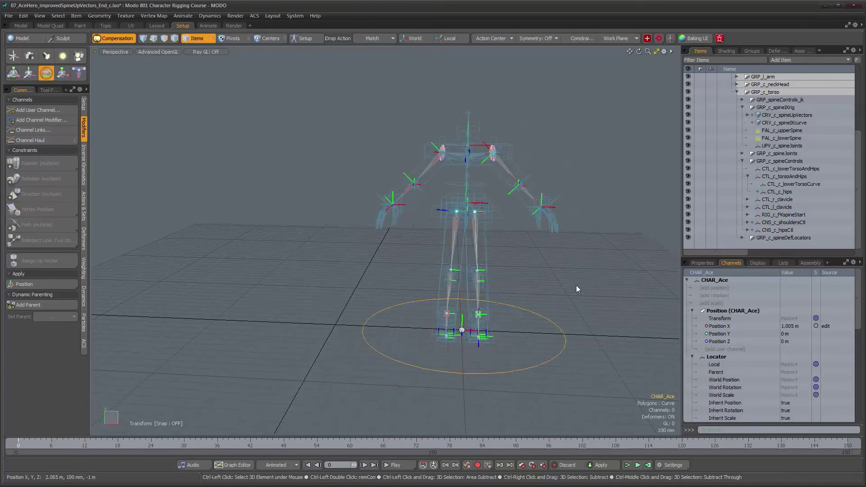
{"action": "key", "text": "ctrl+z"}
{"action": "key", "text": "q"}
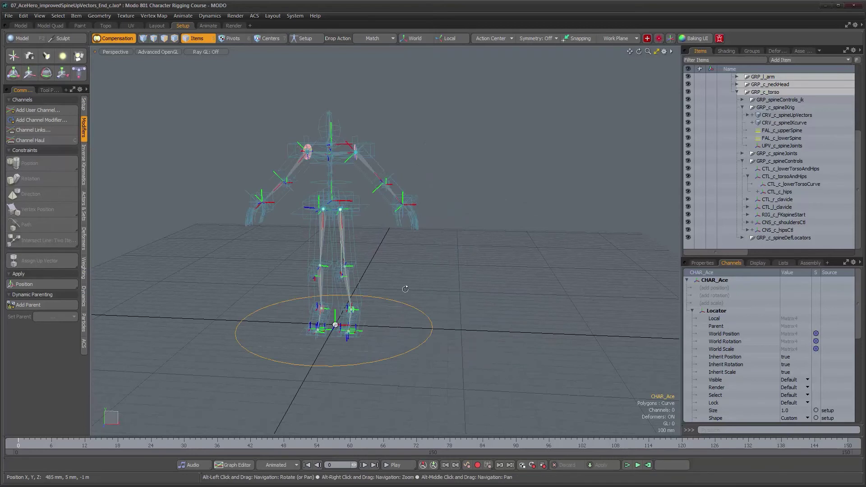
Test the spine by moving the CTL_c_torsoAndHips control sideways and upward, and undo the move
{"action": "left_click_drag", "start_coordinate": [405, 288], "coordinate": [368, 241], "text": "alt"}
{"action": "right_click_drag", "start_coordinate": [368, 240], "coordinate": [385, 222], "text": "alt"}
{"action": "middle_click_drag", "start_coordinate": [385, 221], "coordinate": [405, 227], "text": "alt"}
{"action": "mouse_move", "coordinate": [403, 254]}
{"action": "left_mouse_down", "text": "alt"}
{"action": "mouse_move", "coordinate": [404, 236]}
{"action": "mouse_move", "coordinate": [405, 247]}
{"action": "left_mouse_up", "text": "alt"}
{"action": "right_click_drag", "start_coordinate": [416, 254], "coordinate": [420, 257], "text": "alt"}
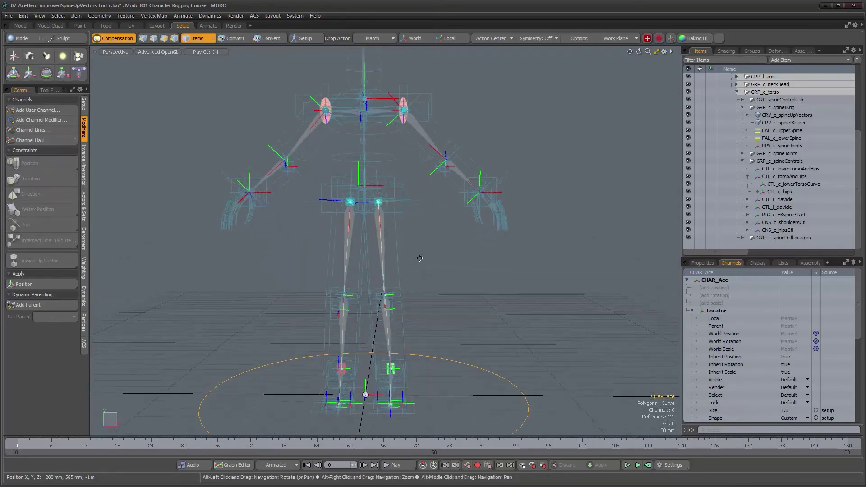
{"action": "middle_click_drag", "start_coordinate": [419, 257], "coordinate": [431, 272], "text": "alt"}
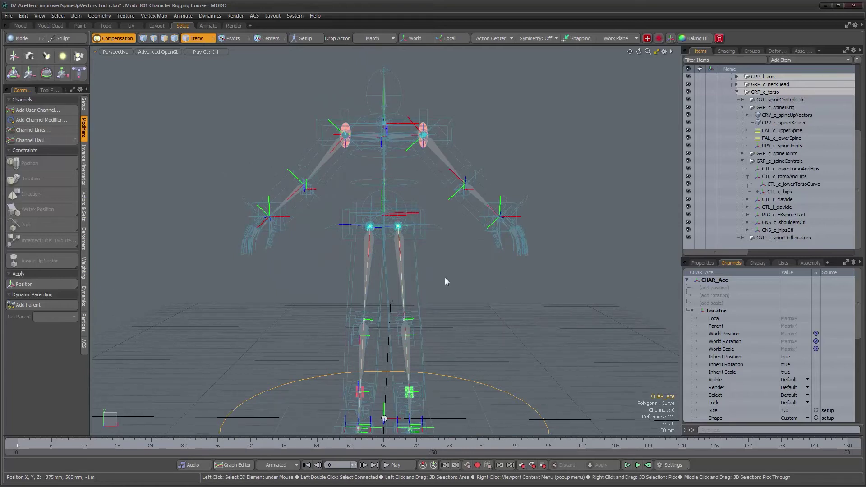
{"action": "left_click", "coordinate": [445, 281]}
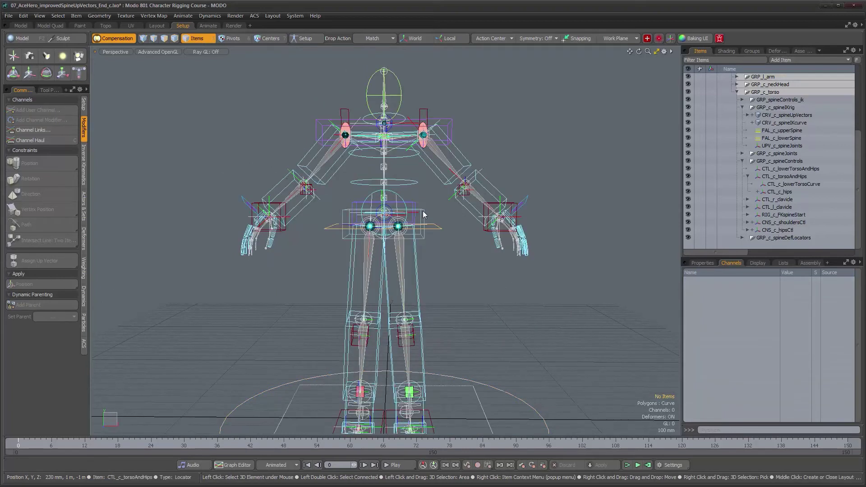
{"action": "left_click", "coordinate": [424, 211]}
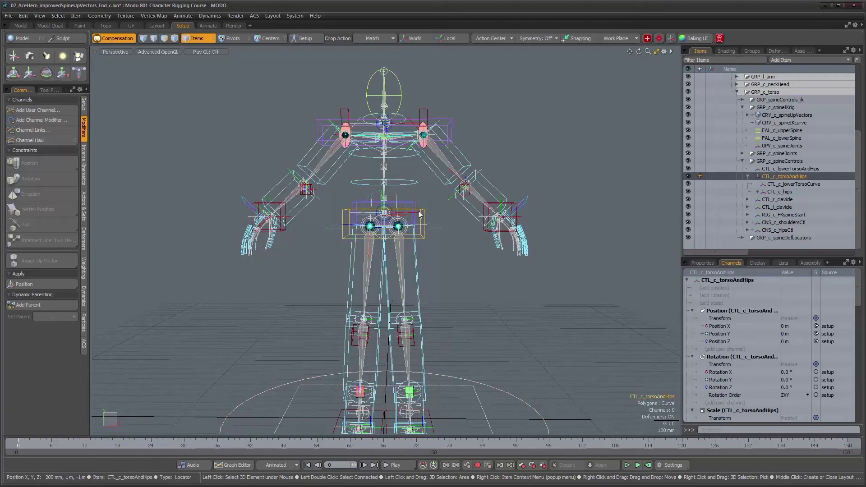
{"action": "key", "text": "w"}
{"action": "left_click_drag", "start_coordinate": [429, 169], "coordinate": [398, 168]}
{"action": "key", "text": "ctrl+z"}
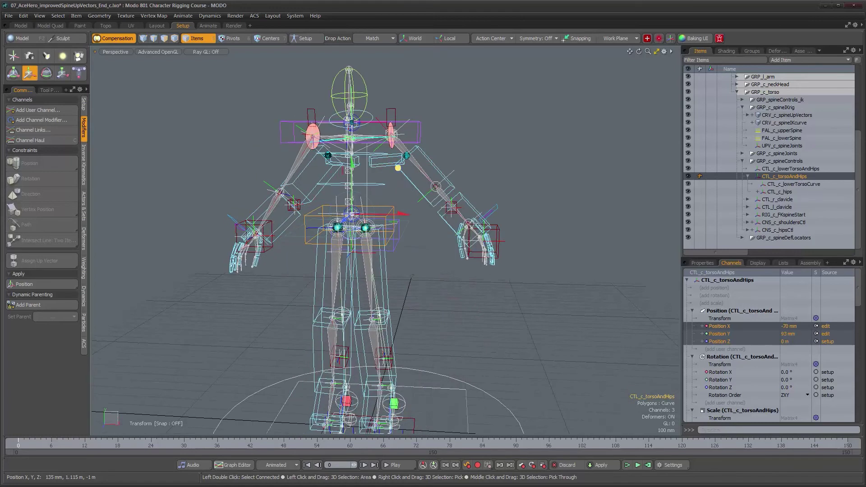
{"action": "key", "text": "ctrl+z"}
{"action": "left_click_drag", "start_coordinate": [388, 205], "coordinate": [443, 208], "text": "alt"}
{"action": "left_click_drag", "start_coordinate": [490, 272], "coordinate": [469, 276], "text": "alt"}
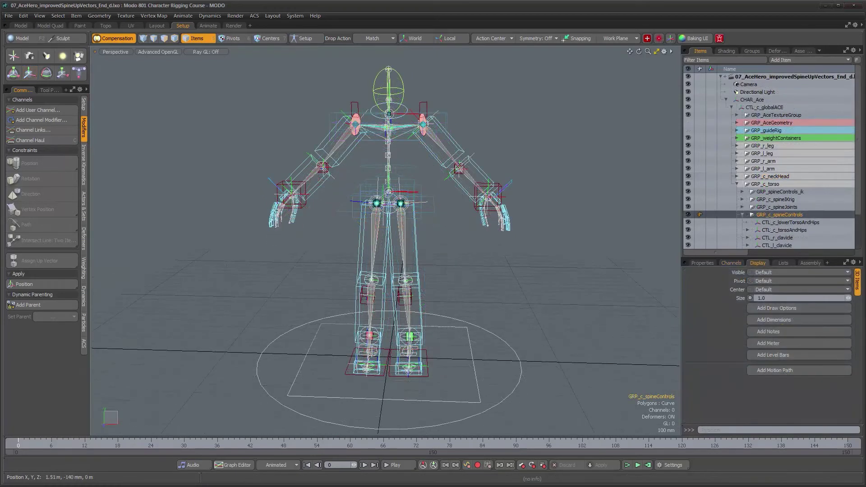
Test the CTL_c_lowerTorsoAndHips control by moving it downward, and undo the move
{"action": "left_click_drag", "start_coordinate": [371, 181], "coordinate": [382, 180], "text": "alt"}
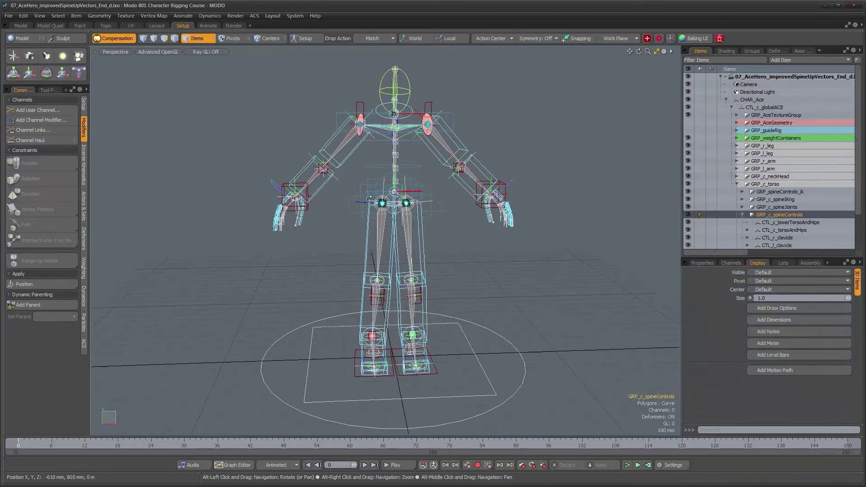
{"action": "middle_click_drag", "start_coordinate": [382, 135], "coordinate": [353, 189], "text": "alt"}
{"action": "right_click_drag", "start_coordinate": [351, 176], "coordinate": [337, 203], "text": "alt"}
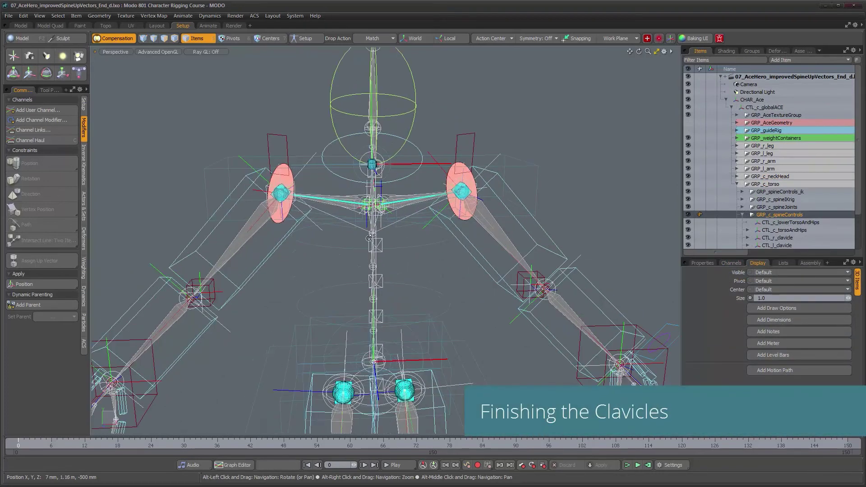
{"action": "left_click_drag", "start_coordinate": [369, 238], "coordinate": [371, 231], "text": "alt"}
{"action": "left_click", "coordinate": [549, 130]}
{"action": "left_click_drag", "start_coordinate": [414, 282], "coordinate": [419, 243], "text": "alt"}
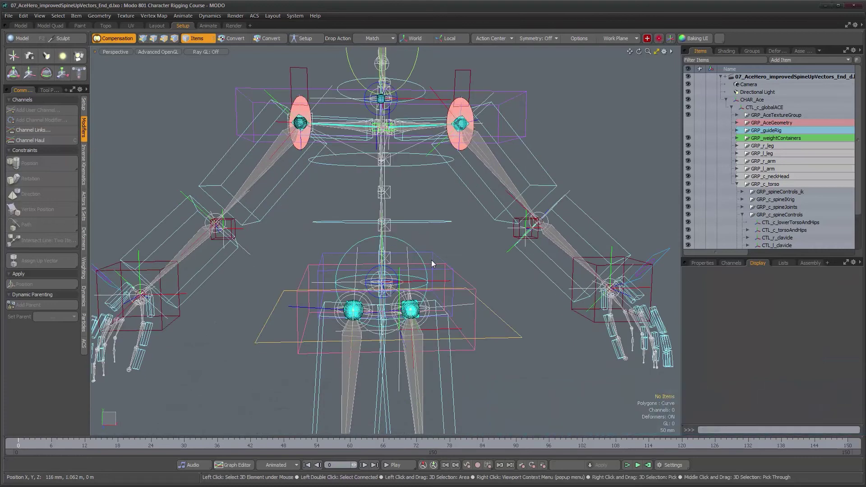
{"action": "left_click", "coordinate": [431, 253]}
{"action": "right_click_drag", "start_coordinate": [439, 253], "coordinate": [428, 254], "text": "alt"}
{"action": "key", "text": "w"}
{"action": "left_click_drag", "start_coordinate": [431, 237], "coordinate": [436, 284]}
{"action": "key", "text": "ctrl+z"}
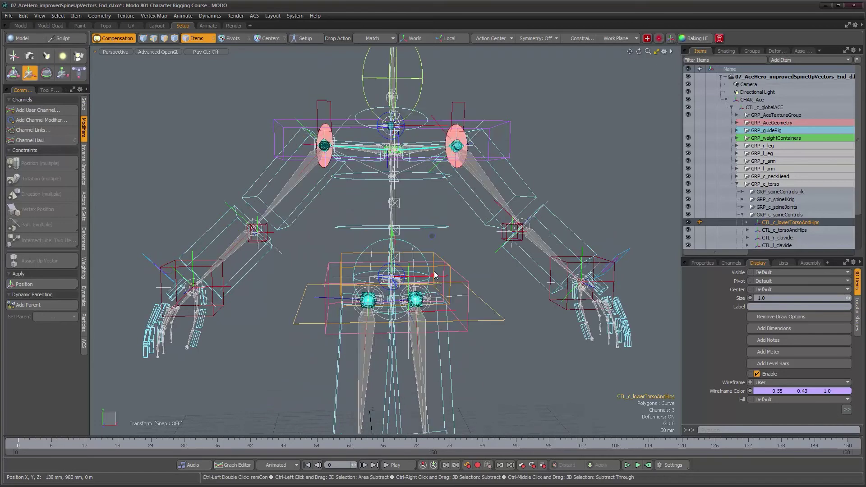
Select the left clavicle control CTL_l_clavicle and find it in the item hierarchy
{"action": "scroll", "coordinate": [406, 166], "scroll_direction": "up", "scroll_amount": 2}
{"action": "middle_click_drag", "start_coordinate": [409, 170], "coordinate": [392, 224], "text": "alt"}
{"action": "left_click_drag", "start_coordinate": [391, 224], "coordinate": [411, 271], "text": "alt"}
{"action": "left_click", "coordinate": [395, 242]}
{"action": "scroll", "coordinate": [830, 208], "scroll_direction": "down", "scroll_amount": 2}
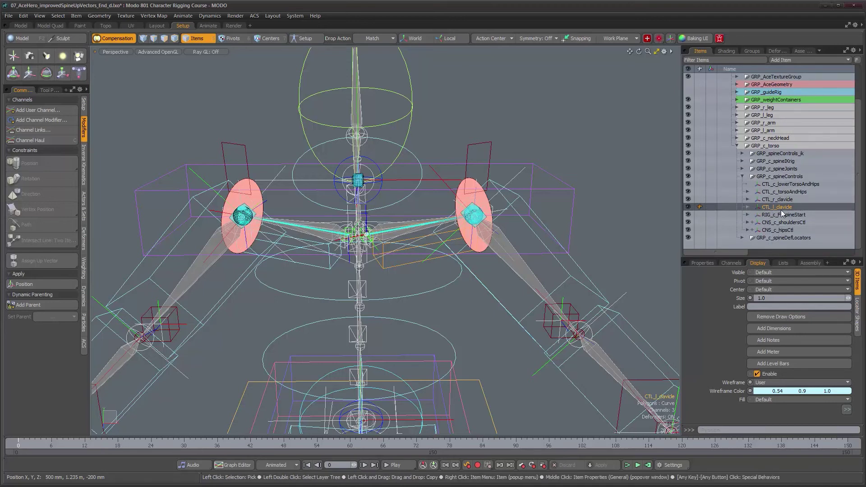
{"action": "left_click_drag", "start_coordinate": [438, 276], "coordinate": [443, 282], "text": "alt"}
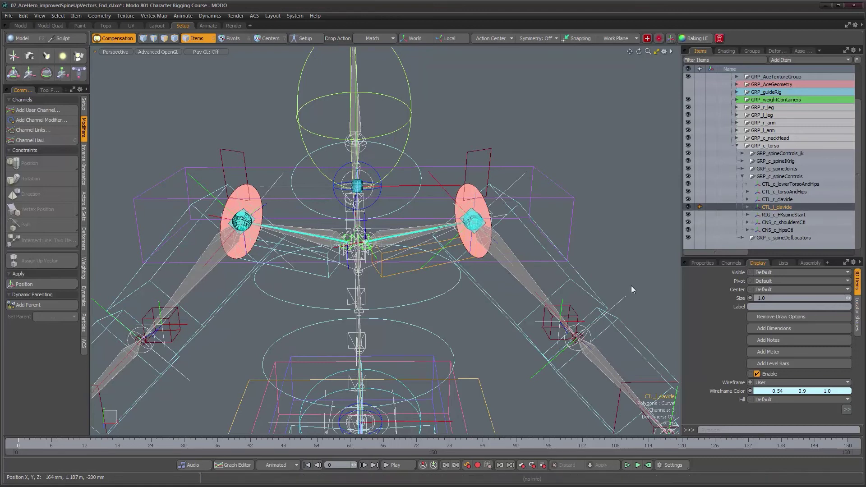
Add a new locator and parent it under the GRP_c_spineControls group
{"action": "key", "text": "alt"}
{"action": "left_click_drag", "start_coordinate": [435, 275], "coordinate": [405, 295], "text": "alt"}
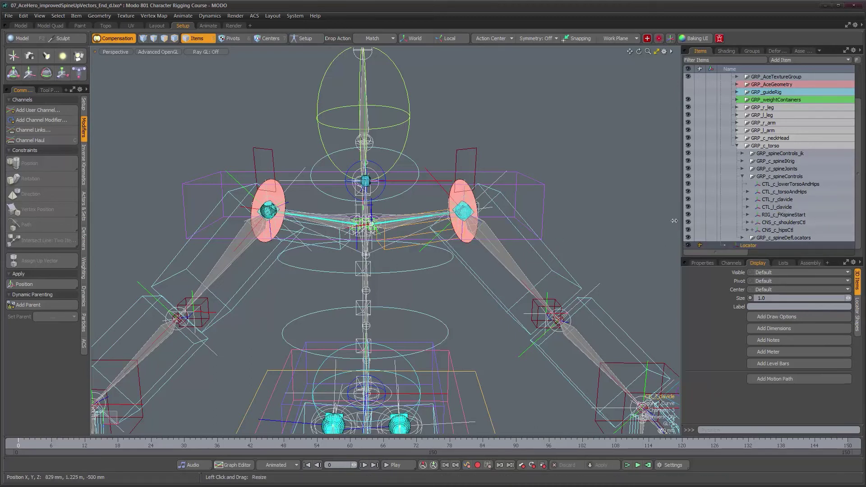
{"action": "scroll", "coordinate": [457, 288], "scroll_direction": "down", "scroll_amount": 5}
{"action": "middle_click_drag", "start_coordinate": [431, 358], "coordinate": [402, 284], "text": "alt"}
{"action": "scroll", "coordinate": [436, 287], "scroll_direction": "up", "scroll_amount": 5}
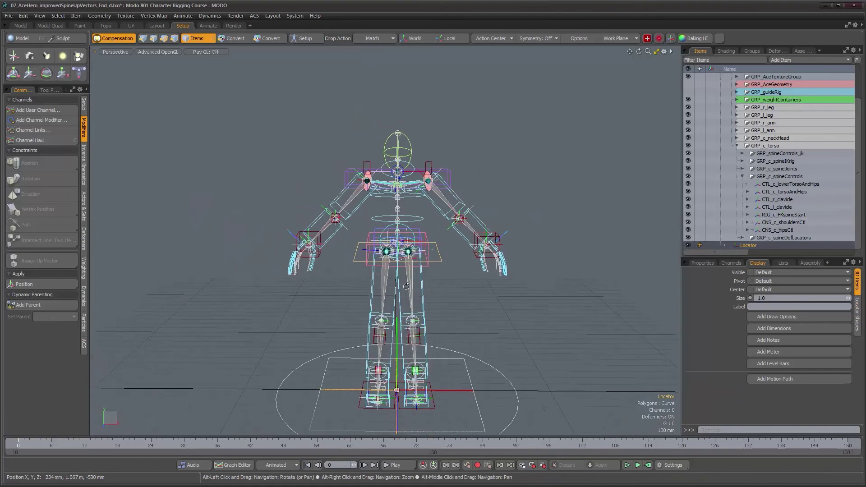
{"action": "left_click_drag", "start_coordinate": [749, 247], "coordinate": [787, 169]}
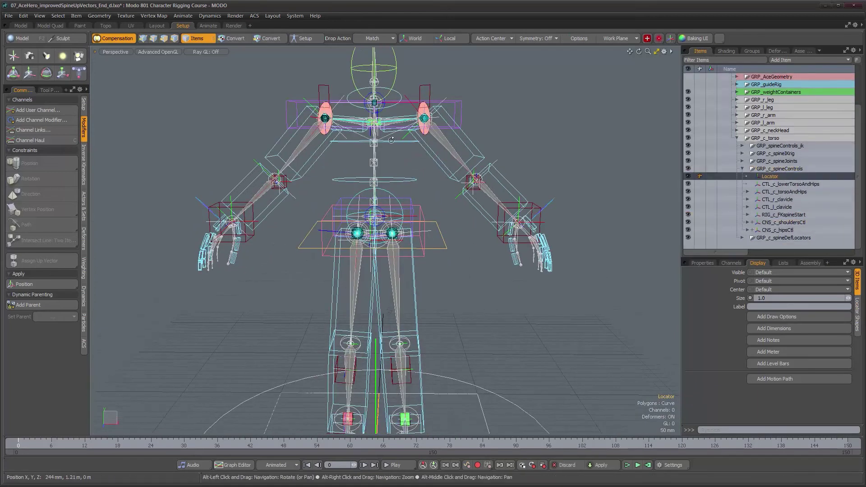
Match the new locator's position and orientation to the left clavicle control CTL_l_clavicle
{"action": "scroll", "coordinate": [400, 140], "scroll_direction": "up", "scroll_amount": 4}
{"action": "middle_click_drag", "start_coordinate": [406, 111], "coordinate": [398, 210], "text": "alt"}
{"action": "scroll", "coordinate": [398, 210], "scroll_direction": "up", "scroll_amount": 3}
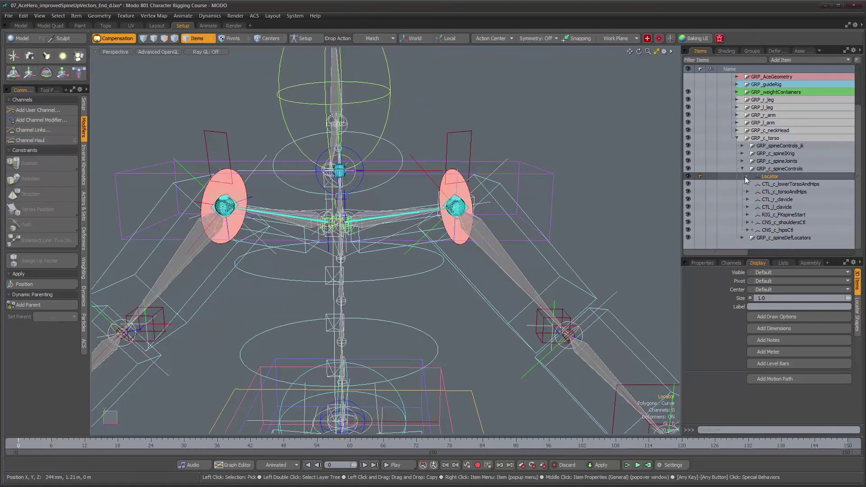
{"action": "left_click_drag", "start_coordinate": [375, 251], "coordinate": [375, 251]}
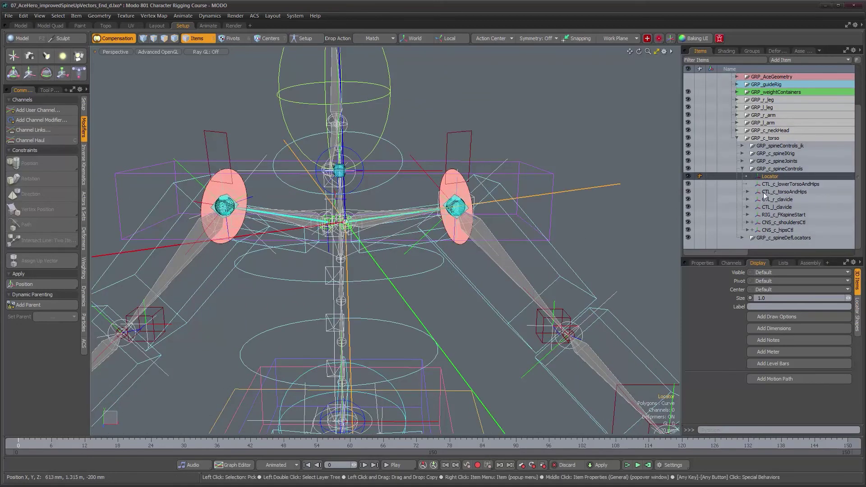
Rename the new locator CNS_l_clavicle and set its display size to 0.1
{"action": "double_click", "coordinate": [776, 176]}
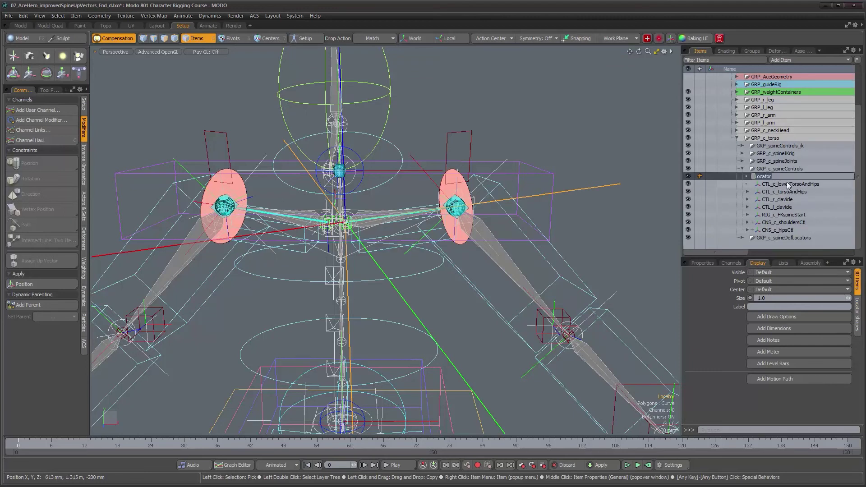
{"action": "type", "text": "CNS_l_clavicle"}
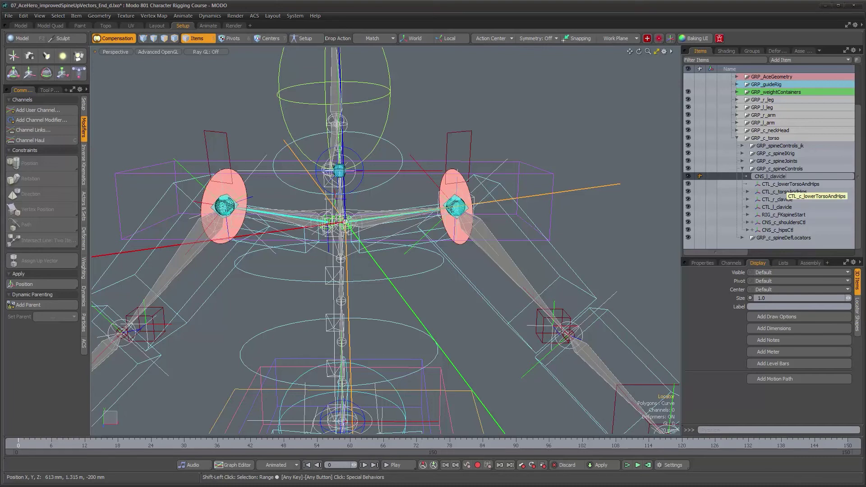
{"action": "key", "text": "Return"}
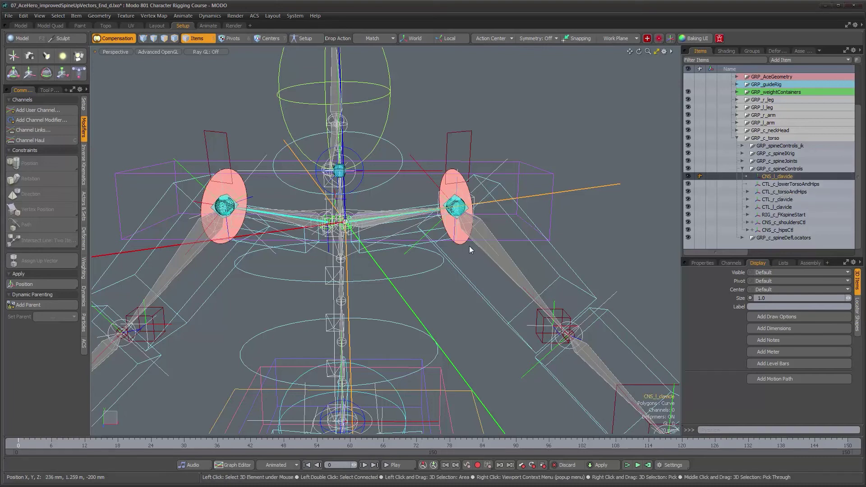
{"action": "left_click_drag", "start_coordinate": [848, 299], "coordinate": [826, 301]}
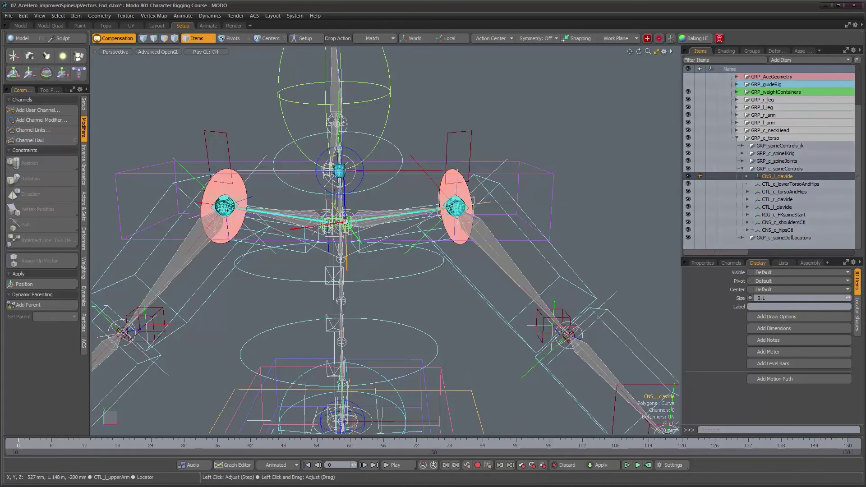
Increase the display size of the CNS_l_clavicle locator to 0.124
{"action": "left_click_drag", "start_coordinate": [813, 301], "coordinate": [813, 301]}
{"action": "left_click_drag", "start_coordinate": [375, 195], "coordinate": [402, 197], "text": "alt"}
{"action": "middle_click_drag", "start_coordinate": [677, 201], "coordinate": [718, 202], "text": "alt"}
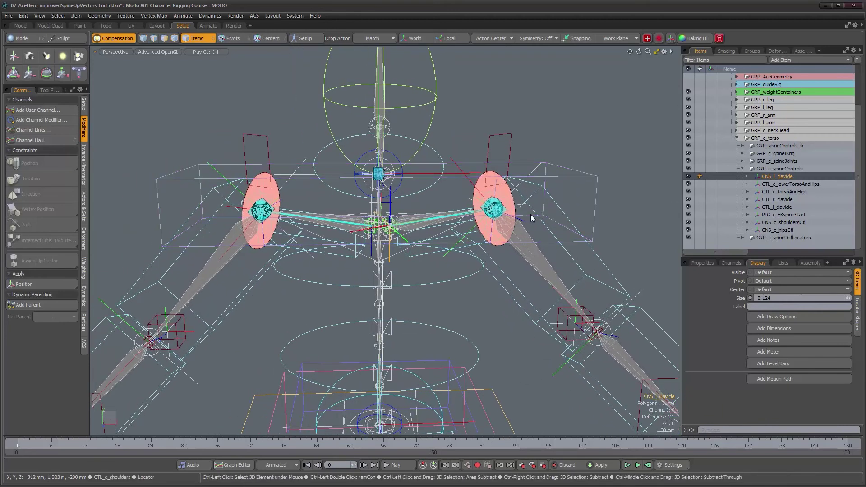
Duplicate the CNS_l_clavicle locator, match the copy to the right clavicle control CTL_r_clavicle and rename it CNS_r_clavicle
{"action": "key", "text": "ctrl+d"}
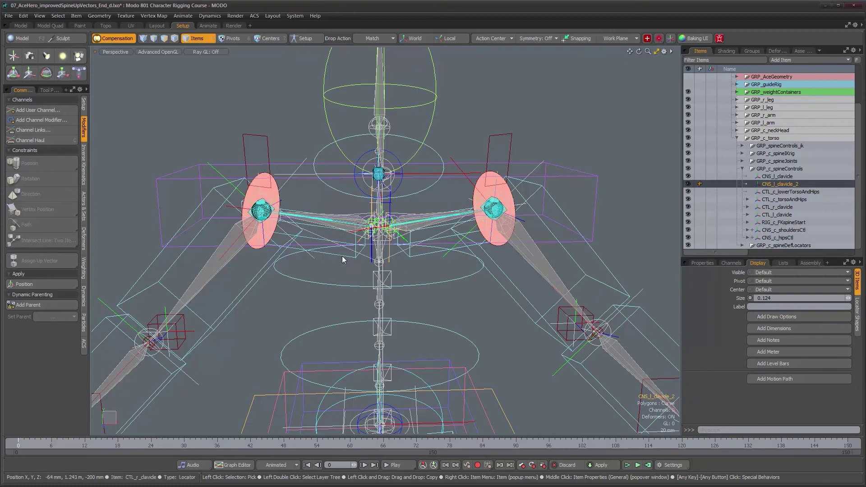
{"action": "double_click", "coordinate": [775, 185]}
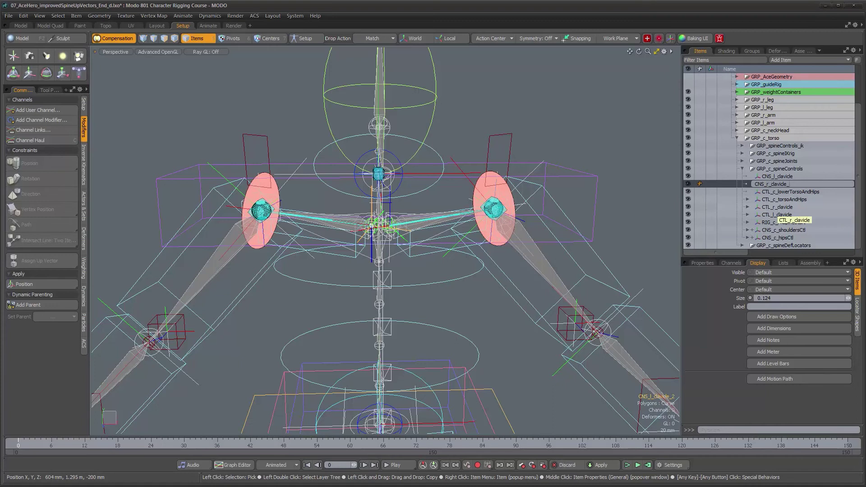
{"action": "key", "text": "BackSpace"}
{"action": "key", "text": "Return"}
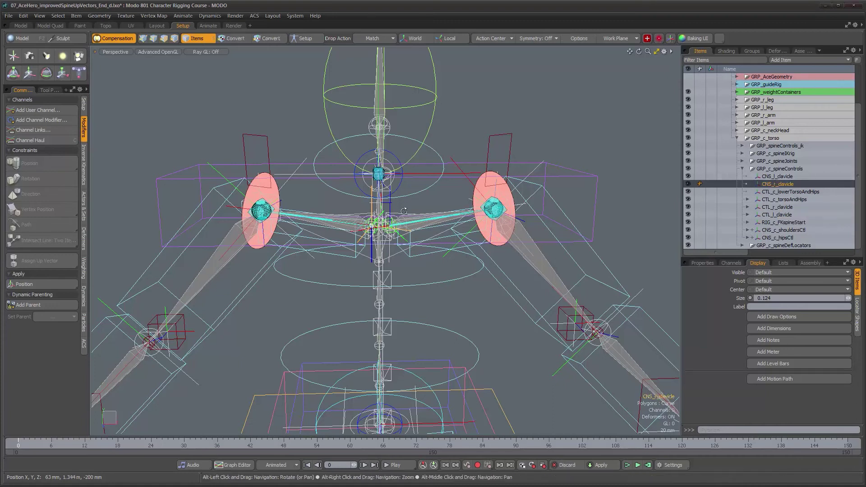
In setup mode, parent CTL_r_clavicle under CNS_r_clavicle and CTL_l_clavicle under CNS_l_clavicle, and expand both hierarchies
{"action": "left_click_drag", "start_coordinate": [421, 212], "coordinate": [419, 225], "text": "alt"}
{"action": "right_click_drag", "start_coordinate": [406, 207], "coordinate": [414, 205], "text": "alt"}
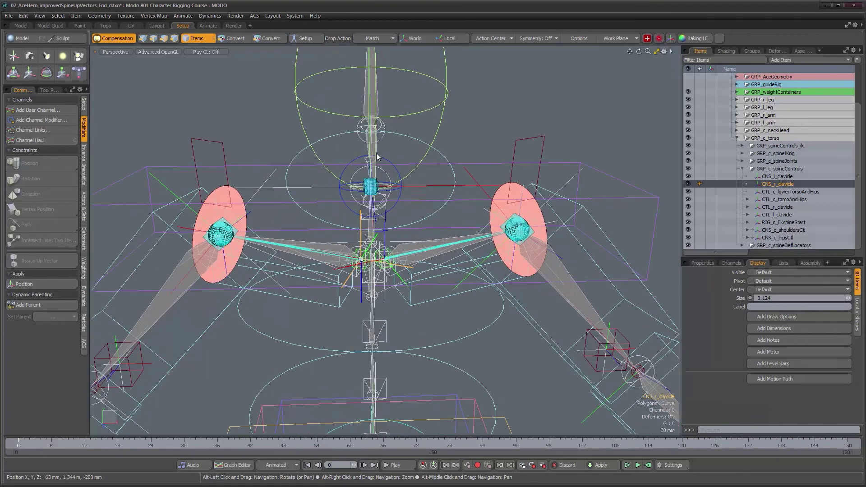
{"action": "left_click", "coordinate": [305, 38]}
{"action": "left_click_drag", "start_coordinate": [441, 176], "coordinate": [437, 165], "text": "alt"}
{"action": "scroll", "coordinate": [438, 166], "scroll_direction": "up", "scroll_amount": 1}
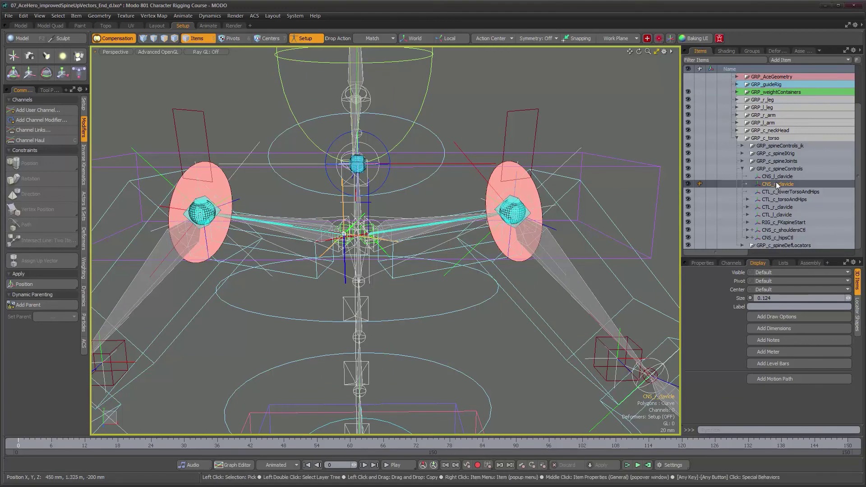
{"action": "left_click", "coordinate": [777, 207]}
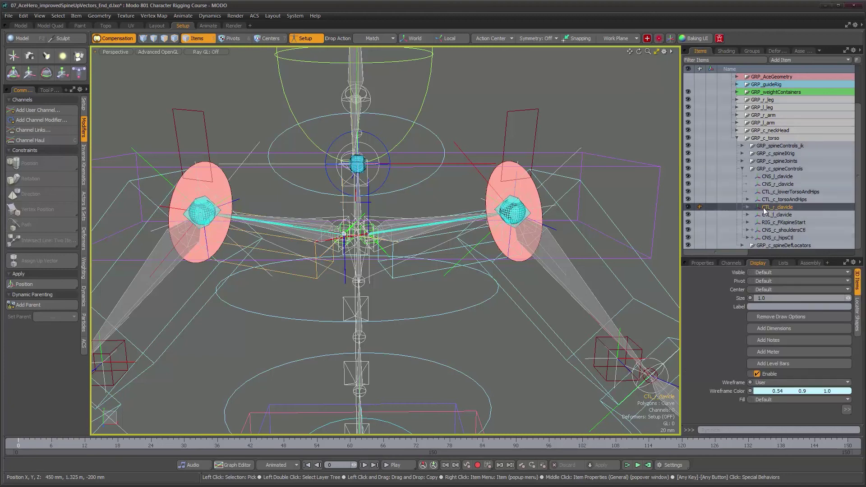
{"action": "left_click_drag", "start_coordinate": [764, 207], "coordinate": [766, 184]}
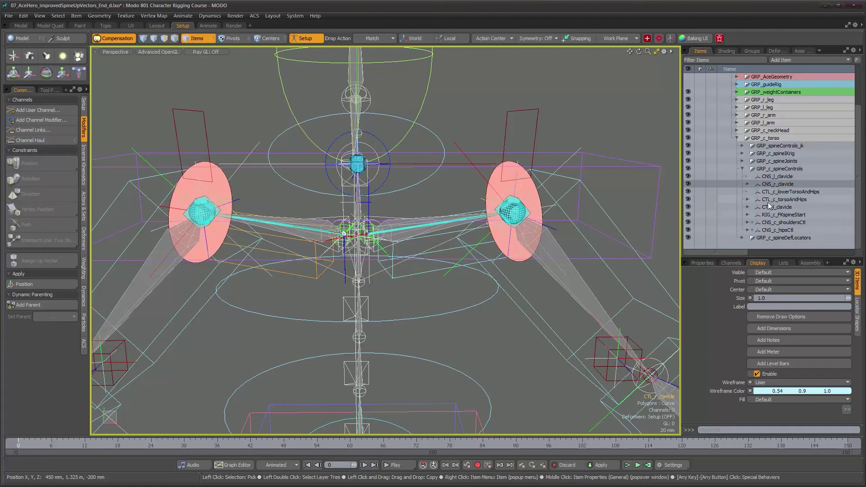
{"action": "left_click_drag", "start_coordinate": [770, 207], "coordinate": [765, 177]}
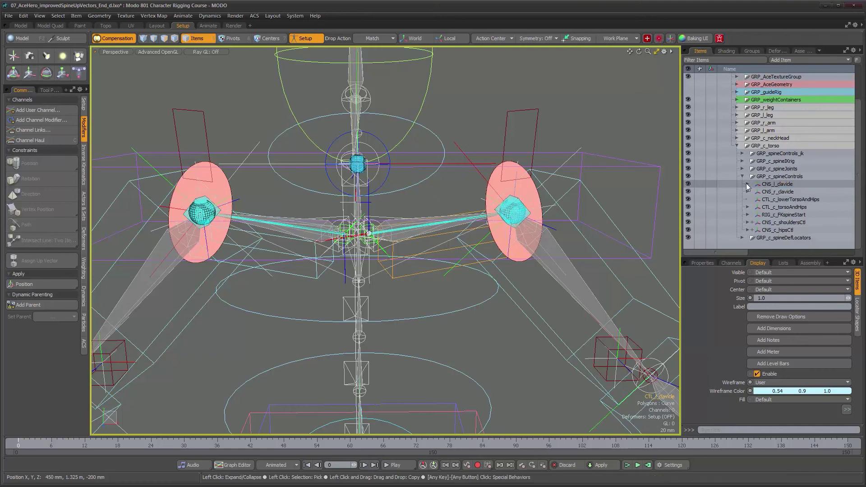
{"action": "left_click", "coordinate": [747, 184]}
{"action": "left_click", "coordinate": [748, 207]}
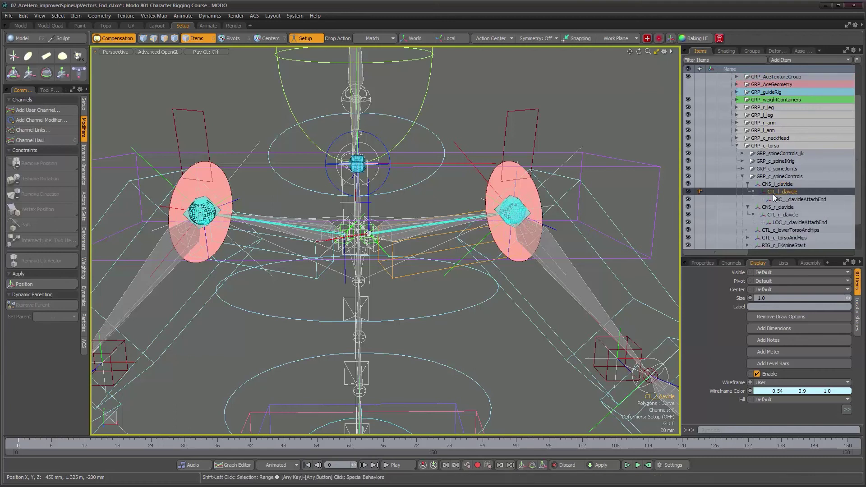
Zero the position and rotation of the left clavicle control CTL_l_clavicle in setup mode
{"action": "left_click_drag", "start_coordinate": [508, 282], "coordinate": [497, 275], "text": "alt"}
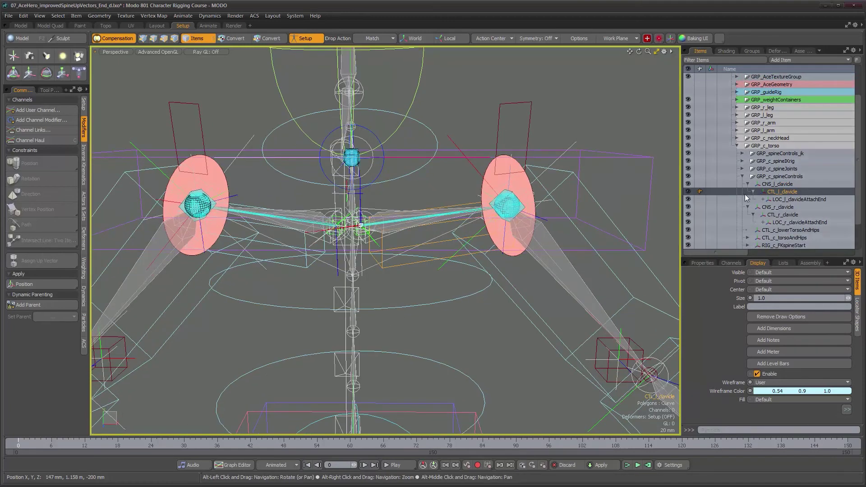
{"action": "scroll", "coordinate": [777, 226], "scroll_direction": "down", "scroll_amount": 1}
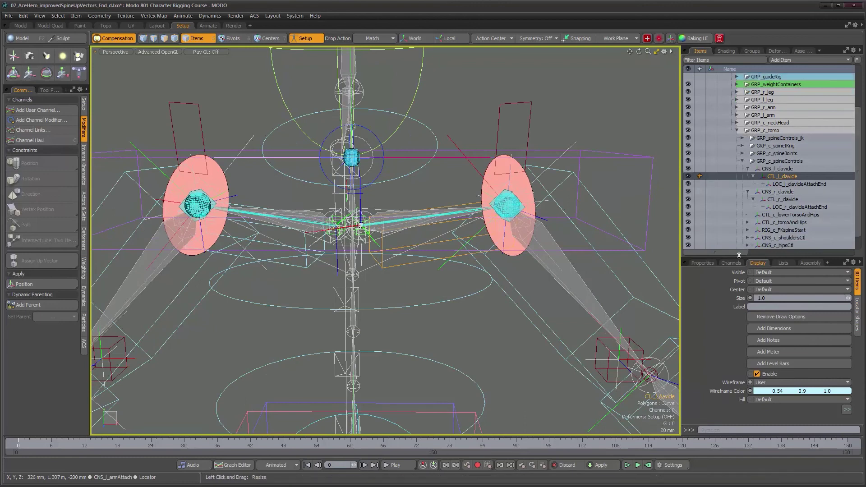
{"action": "left_click", "coordinate": [703, 263]}
{"action": "left_click", "coordinate": [780, 170]}
{"action": "left_click", "coordinate": [782, 177]}
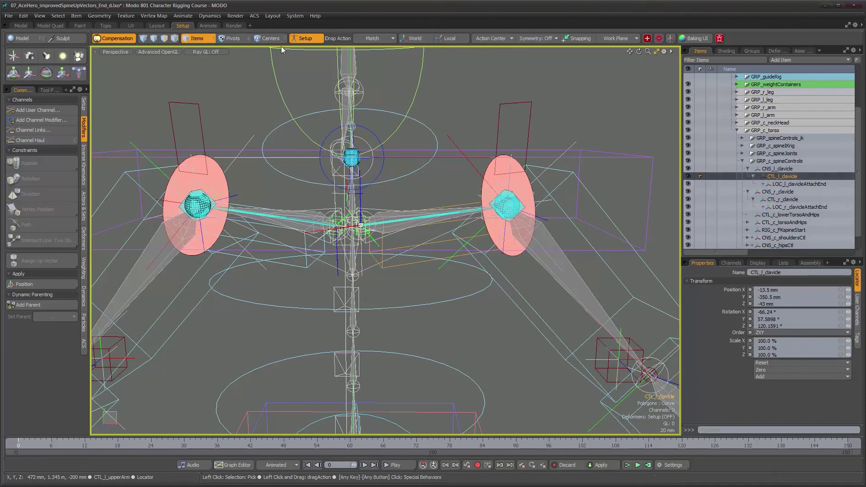
{"action": "left_click", "coordinate": [308, 39]}
{"action": "left_click", "coordinate": [308, 39]}
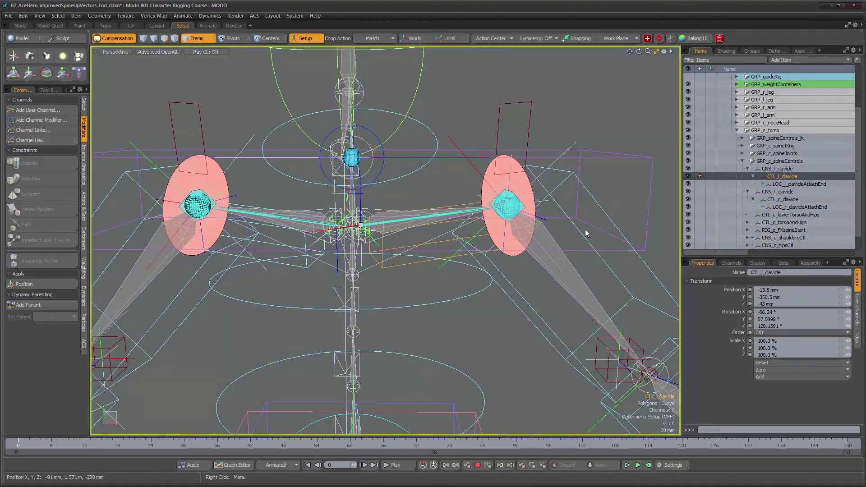
{"action": "left_click", "coordinate": [771, 170]}
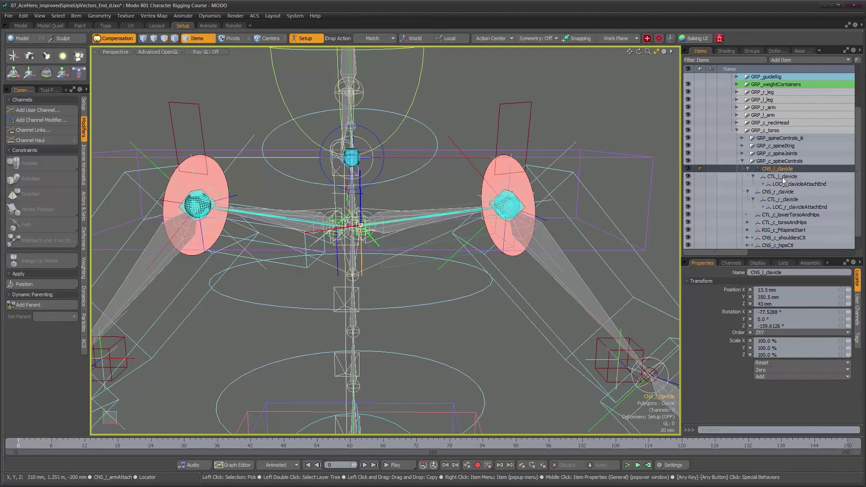
{"action": "left_click", "coordinate": [784, 177]}
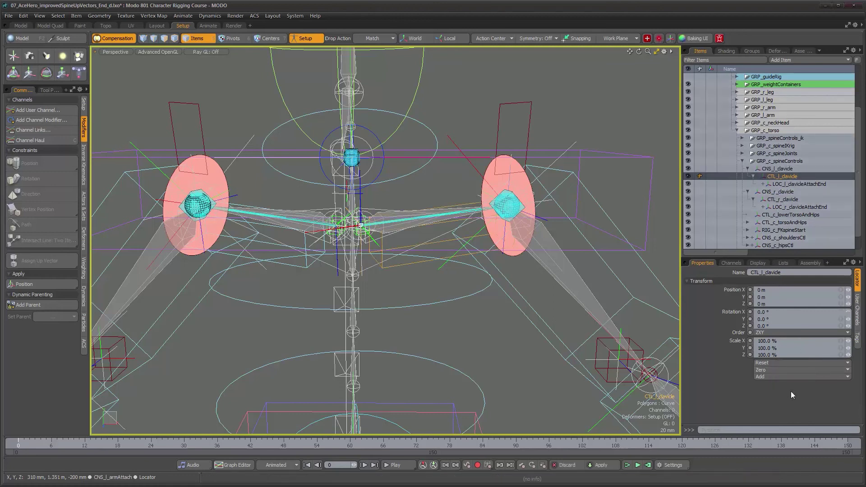
Zero the position and rotation of the right clavicle control CTL_r_clavicle and leave setup mode
{"action": "left_click", "coordinate": [784, 199]}
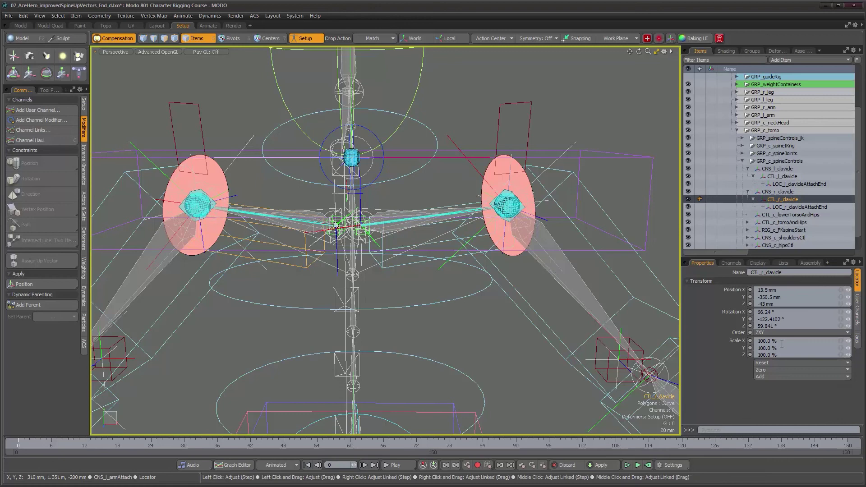
{"action": "left_click", "coordinate": [786, 370]}
{"action": "left_click", "coordinate": [789, 393]}
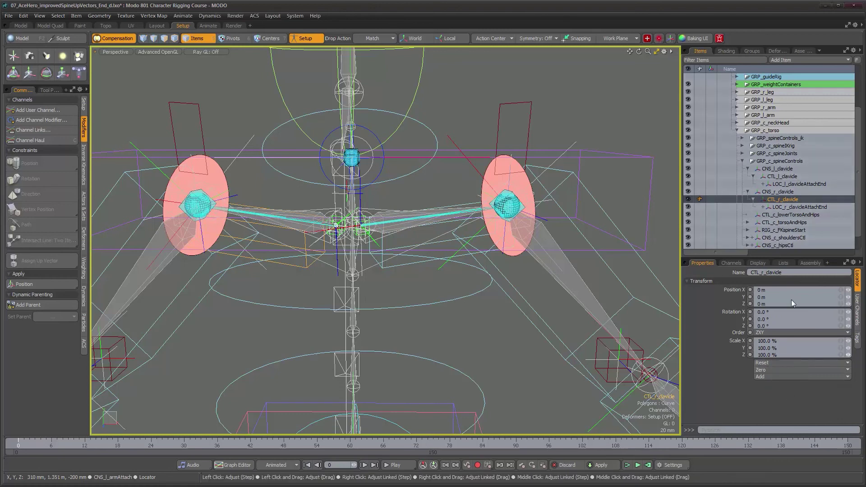
{"action": "left_click", "coordinate": [302, 38]}
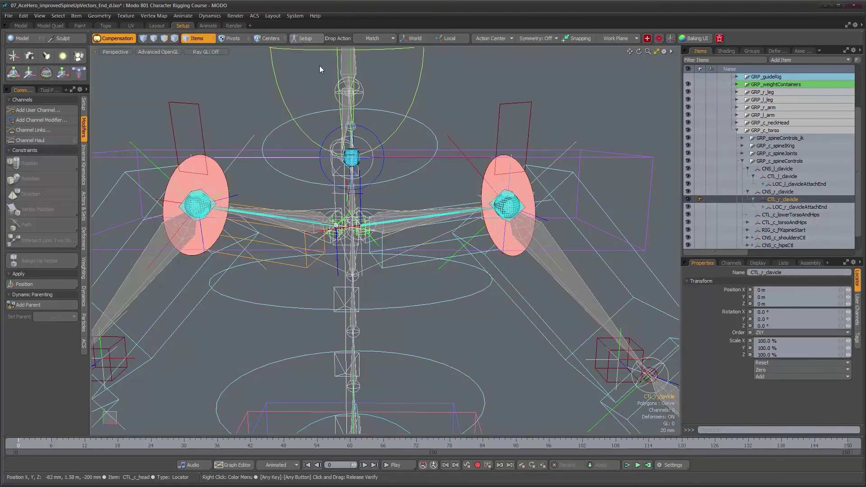
{"action": "scroll", "coordinate": [443, 241], "scroll_direction": "down", "scroll_amount": 3}
{"action": "middle_click_drag", "start_coordinate": [449, 279], "coordinate": [440, 218], "text": "alt"}
{"action": "left_click_drag", "start_coordinate": [440, 218], "coordinate": [453, 244], "text": "alt"}
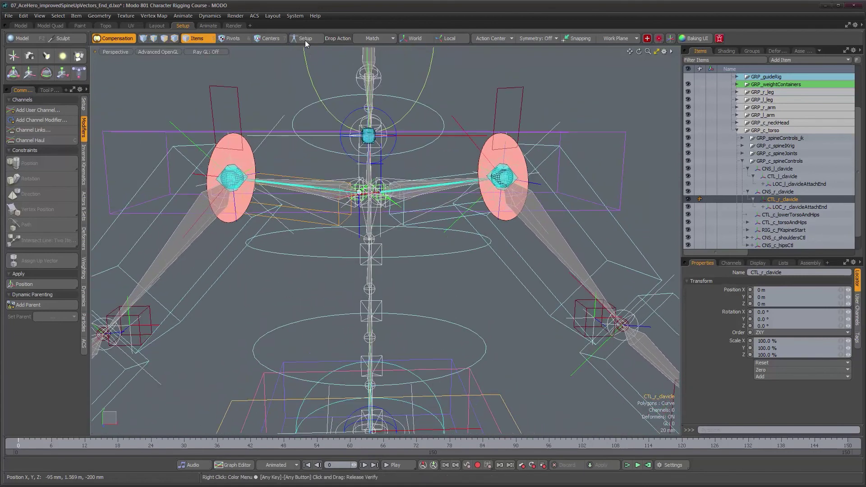
In setup mode, dynamically parent the CNS_l_clavicle locator to the upper spine joint JNT_c_spine05
{"action": "left_click", "coordinate": [306, 40]}
{"action": "scroll", "coordinate": [378, 153], "scroll_direction": "up", "scroll_amount": 3}
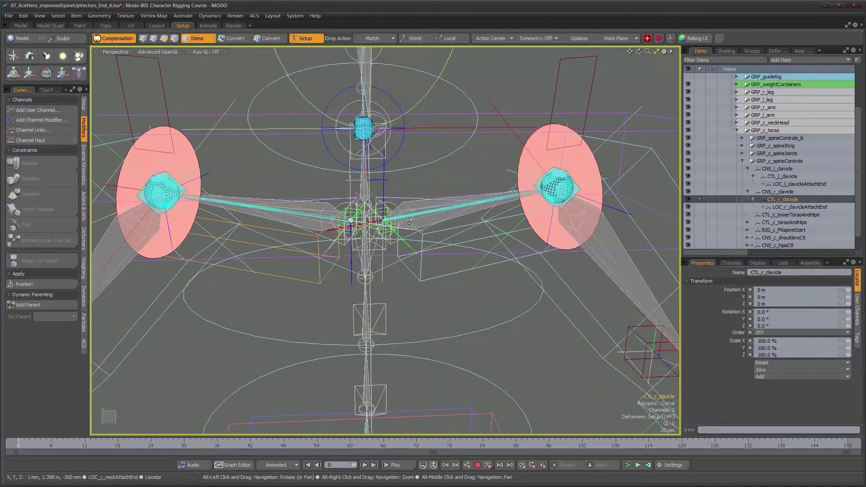
{"action": "left_click", "coordinate": [770, 170]}
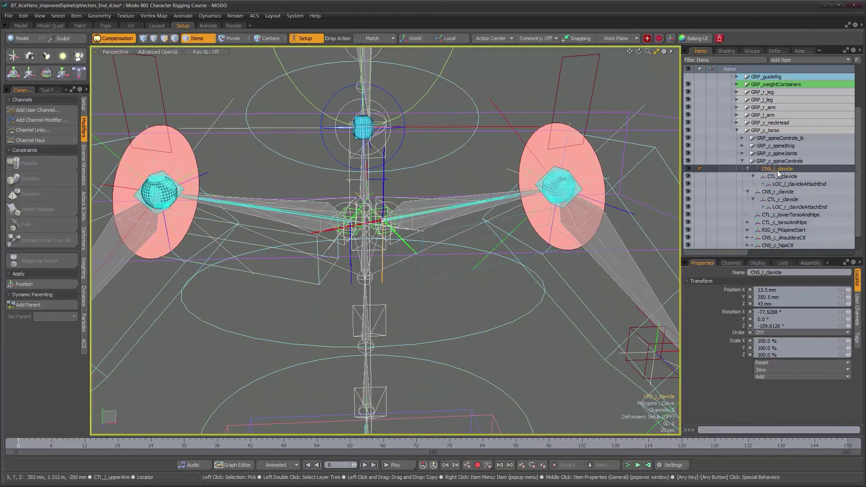
{"action": "left_click_drag", "start_coordinate": [379, 278], "coordinate": [352, 241], "text": "alt"}
{"action": "scroll", "coordinate": [379, 282], "scroll_direction": "up", "scroll_amount": 2}
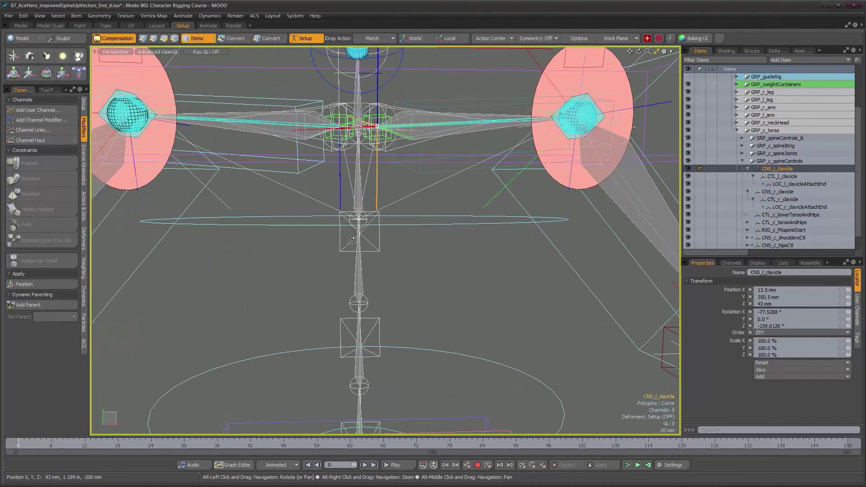
{"action": "scroll", "coordinate": [352, 241], "scroll_direction": "up", "scroll_amount": 5}
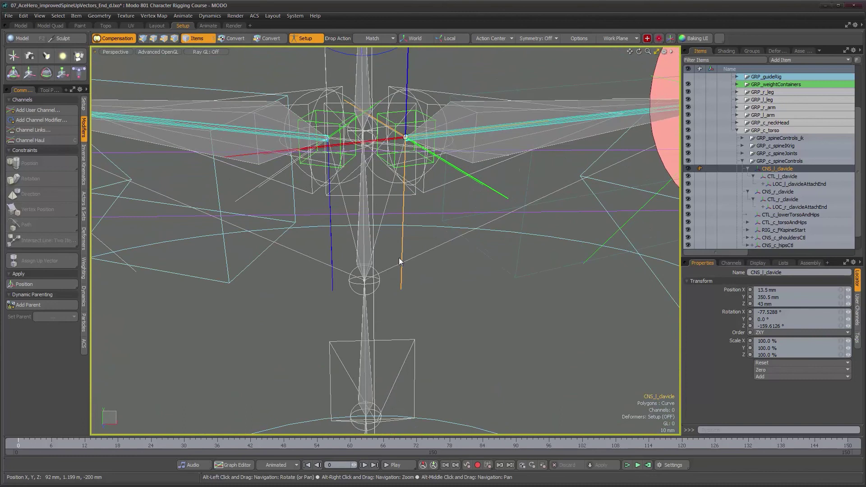
{"action": "left_click", "coordinate": [366, 281], "text": "shift"}
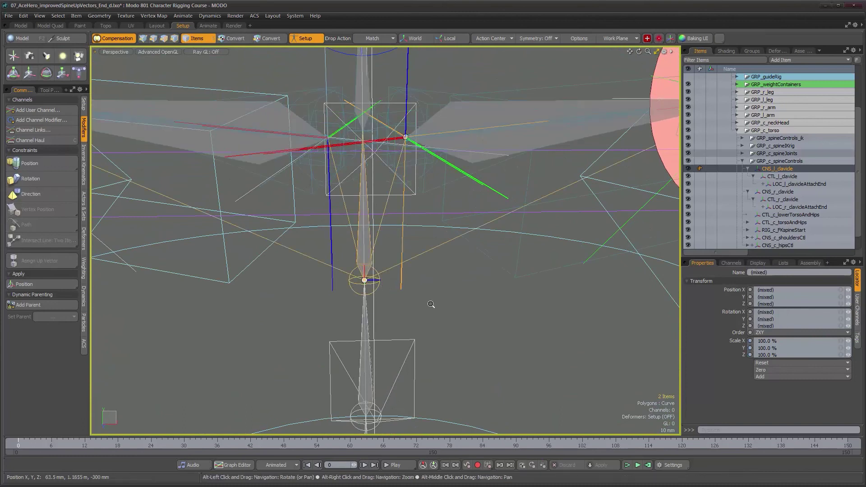
{"action": "scroll", "coordinate": [431, 305], "scroll_direction": "down", "scroll_amount": 4}
{"action": "left_click_drag", "start_coordinate": [440, 303], "coordinate": [440, 301], "text": "alt"}
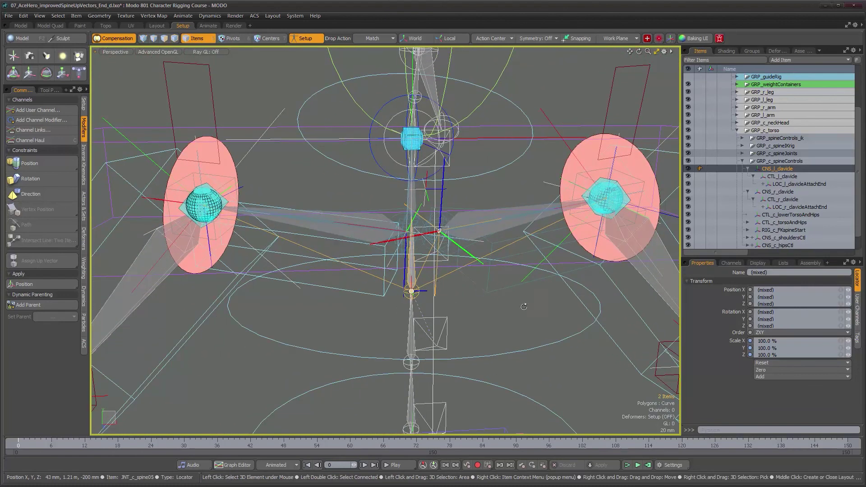
{"action": "left_click_drag", "start_coordinate": [524, 307], "coordinate": [503, 302], "text": "alt"}
{"action": "scroll", "coordinate": [502, 302], "scroll_direction": "down", "scroll_amount": 2}
{"action": "scroll", "coordinate": [440, 288], "scroll_direction": "up", "scroll_amount": 4}
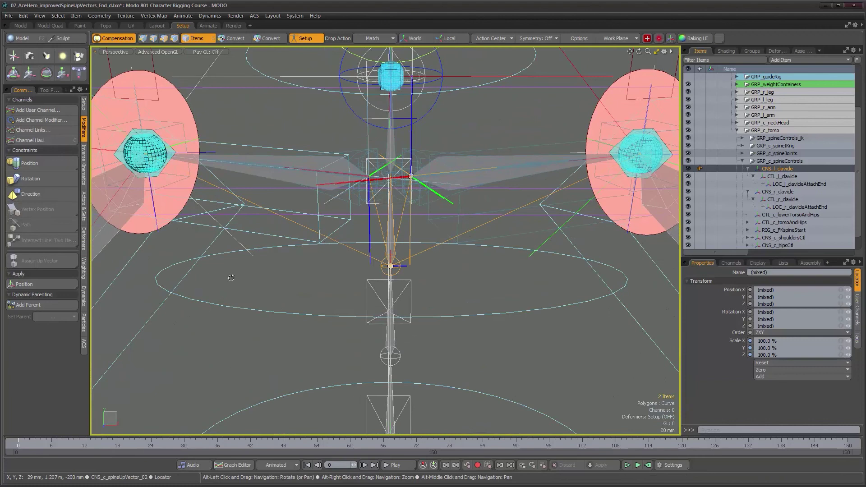
{"action": "left_click", "coordinate": [47, 304]}
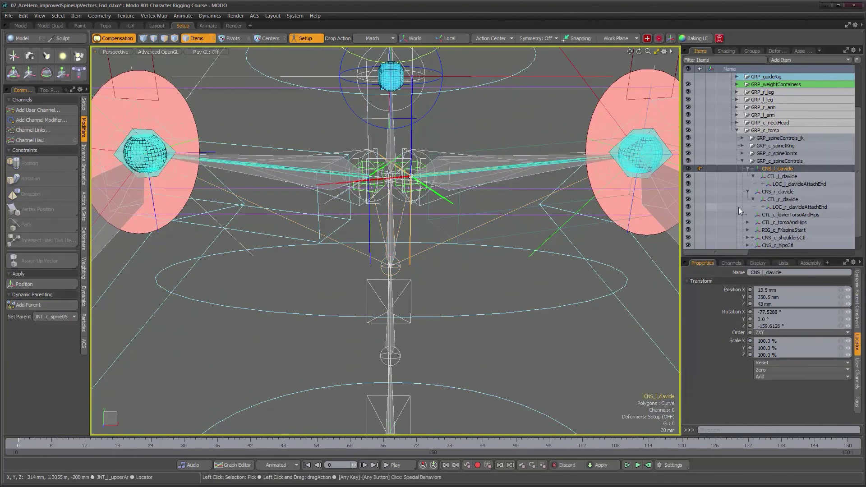
Dynamically parent the CNS_r_clavicle locator to JNT_c_spine05 and leave setup mode
{"action": "left_click", "coordinate": [778, 192]}
{"action": "key", "text": "shift"}
{"action": "left_click", "coordinate": [397, 272], "text": "shift"}
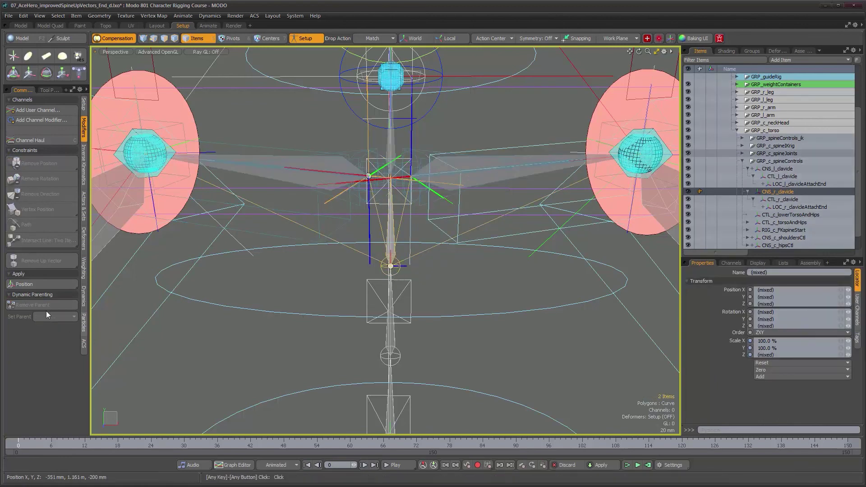
{"action": "left_click", "coordinate": [310, 38]}
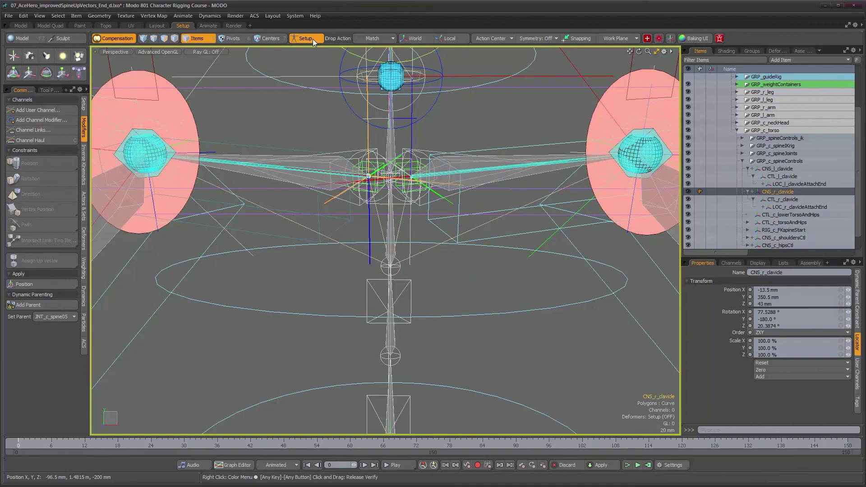
Test the clavicles by rotating the upper spine control CTL_c_FKspine_upper, and undo the rotation
{"action": "right_click_drag", "start_coordinate": [507, 298], "coordinate": [456, 299], "text": "alt"}
{"action": "middle_click_drag", "start_coordinate": [481, 306], "coordinate": [409, 268], "text": "alt"}
{"action": "left_click_drag", "start_coordinate": [409, 268], "coordinate": [424, 272], "text": "alt"}
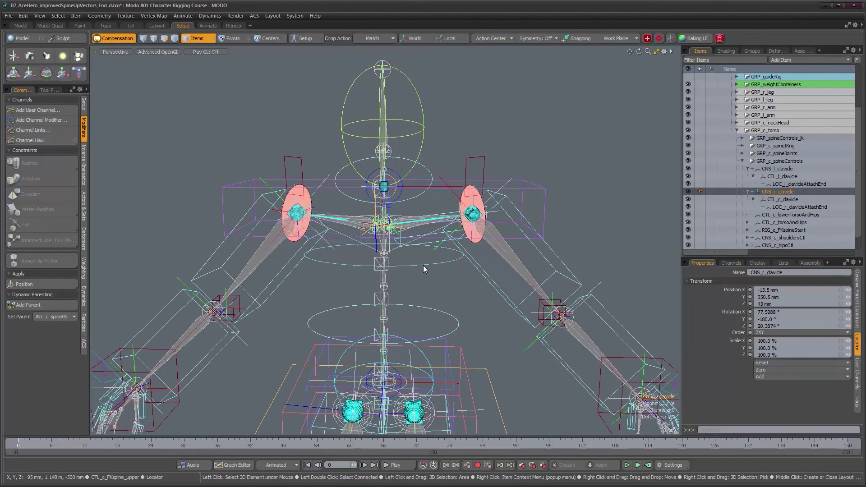
{"action": "left_click", "coordinate": [423, 266]}
{"action": "key", "text": "e"}
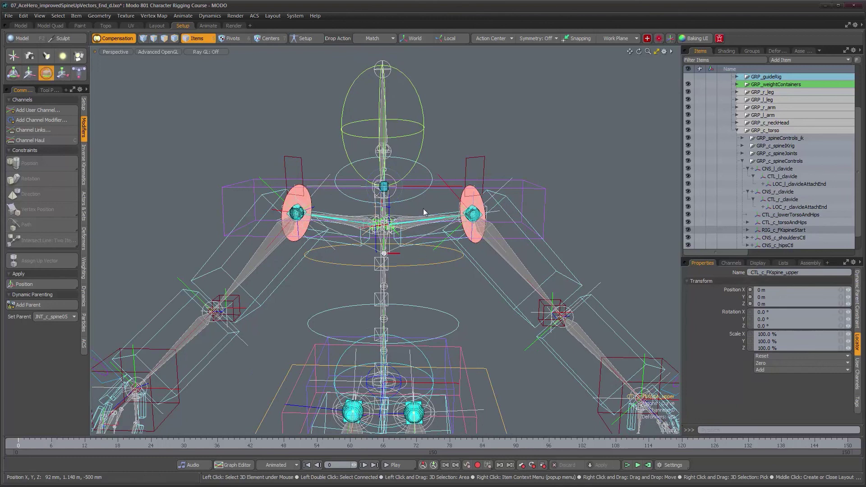
{"action": "left_click_drag", "start_coordinate": [421, 210], "coordinate": [424, 130]}
{"action": "key", "text": "ctrl+z"}
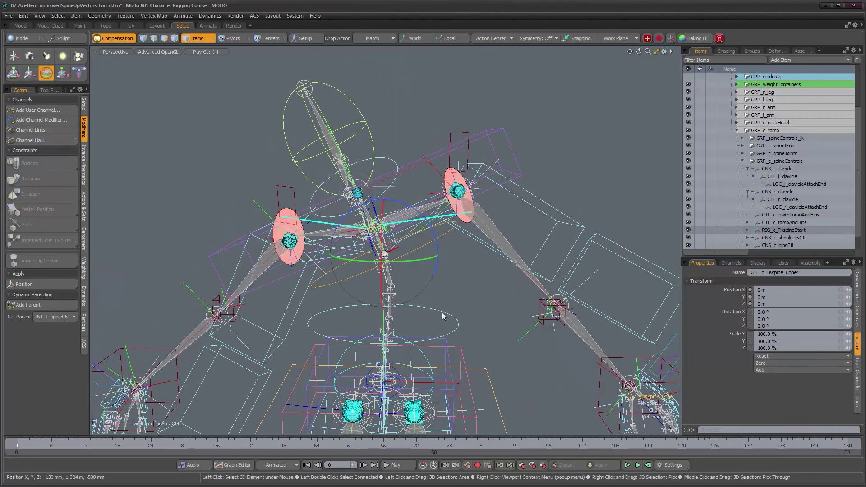
Test the clavicles by rotating the lower spine control CTL_c_FKspine_lower, and undo the rotation
{"action": "left_click", "coordinate": [444, 312]}
{"action": "left_click_drag", "start_coordinate": [426, 287], "coordinate": [418, 240]}
{"action": "key", "text": "ctrl+z"}
{"action": "scroll", "coordinate": [418, 239], "scroll_direction": "down", "scroll_amount": 2}
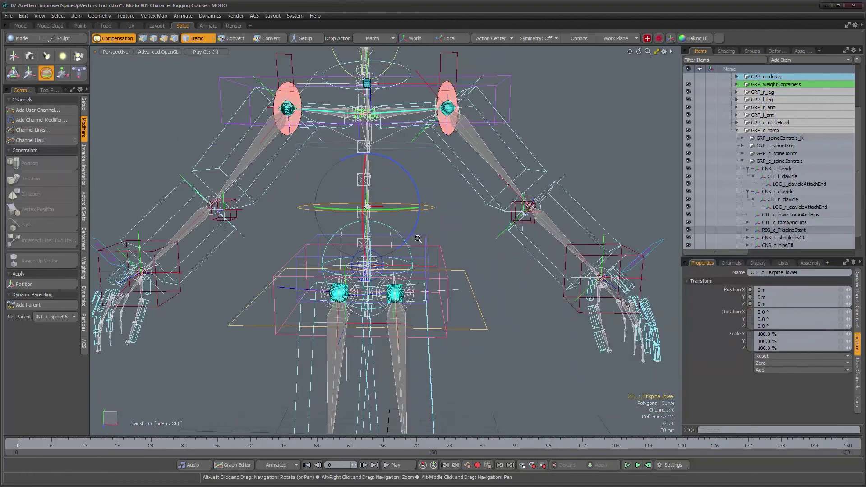
Test the CTL_c_lowerTorsoAndHips and CTL_c_torsoAndHips controls by transforming each one, and undo both changes
{"action": "left_click", "coordinate": [429, 243]}
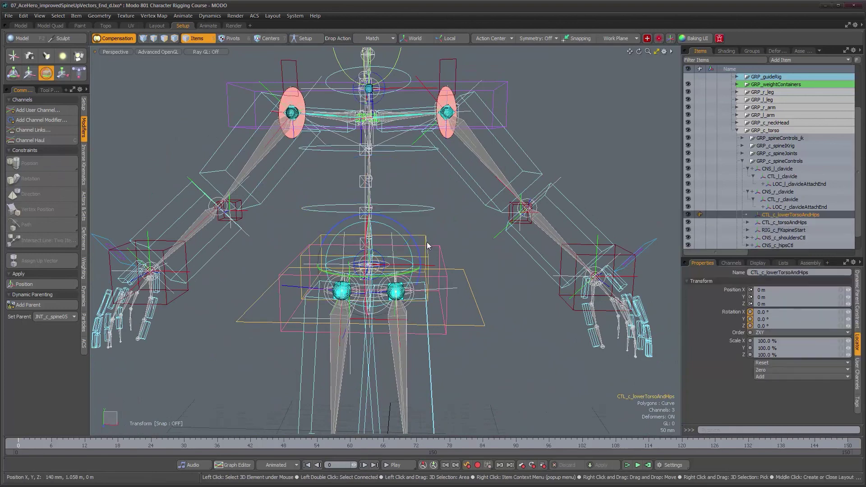
{"action": "left_click_drag", "start_coordinate": [425, 236], "coordinate": [371, 236], "text": "alt"}
{"action": "key", "text": "ctrl+z"}
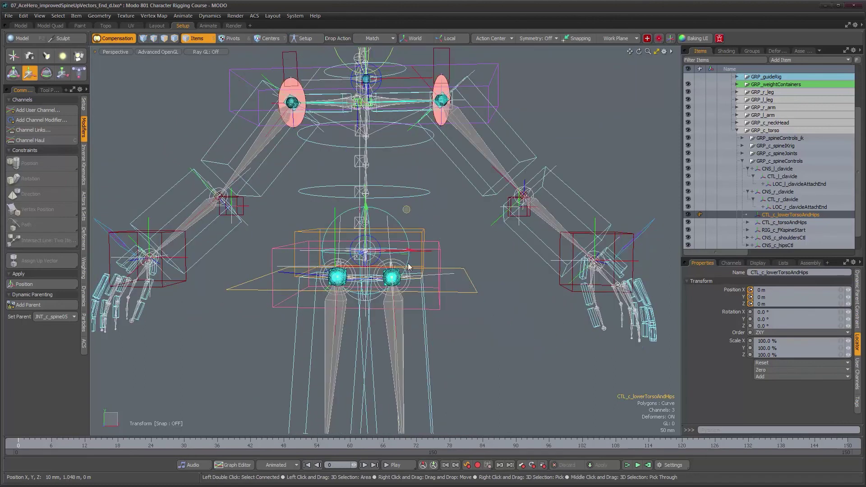
{"action": "left_click", "coordinate": [437, 248]}
{"action": "left_click_drag", "start_coordinate": [406, 210], "coordinate": [350, 223]}
{"action": "key", "text": "ctrl+z"}
Examine the whole character rig in its rest pose from the front and from an angle
{"action": "left_click_drag", "start_coordinate": [406, 209], "coordinate": [396, 259], "text": "alt"}
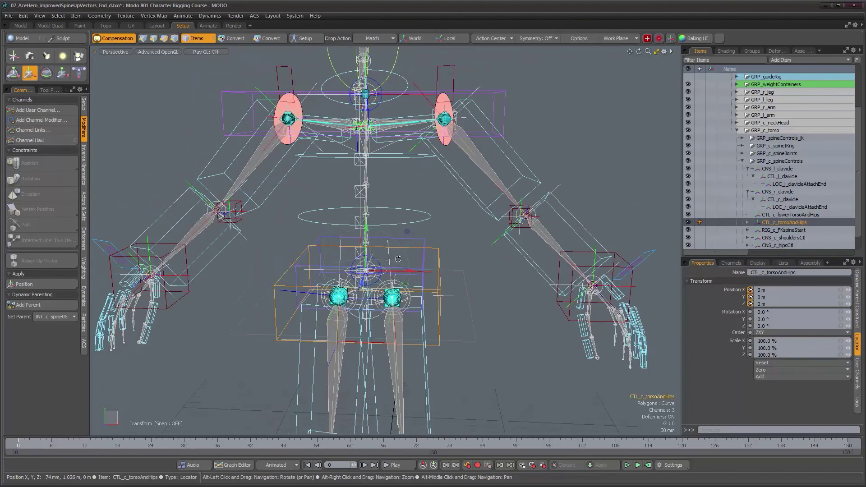
{"action": "right_click_drag", "start_coordinate": [396, 259], "coordinate": [382, 259], "text": "alt"}
{"action": "middle_click_drag", "start_coordinate": [383, 259], "coordinate": [373, 263], "text": "alt"}
{"action": "left_click_drag", "start_coordinate": [373, 264], "coordinate": [413, 253], "text": "alt"}
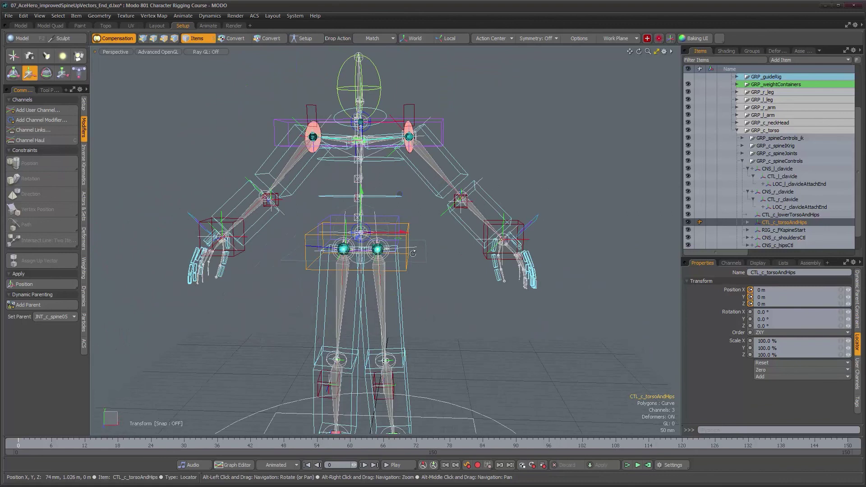
{"action": "left_click_drag", "start_coordinate": [418, 283], "coordinate": [417, 250], "text": "alt"}
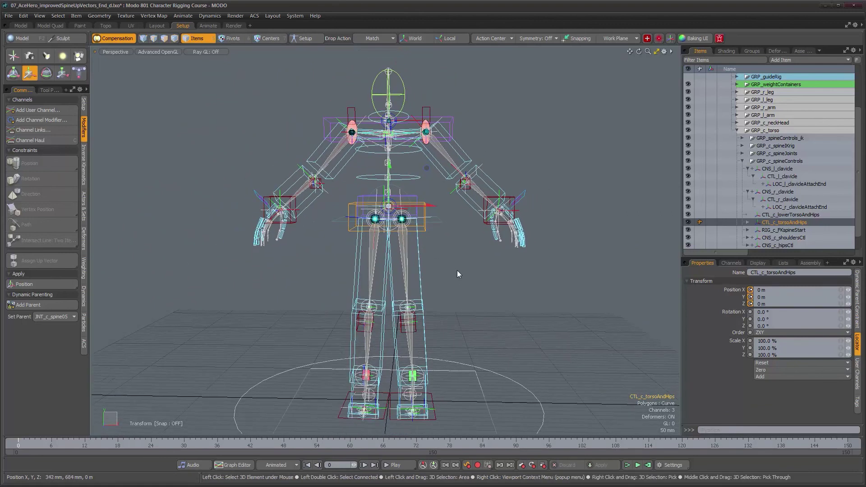
{"action": "mouse_move", "coordinate": [456, 270]}
{"action": "left_mouse_down", "text": "alt"}
{"action": "mouse_move", "coordinate": [539, 276]}
{"action": "mouse_move", "coordinate": [446, 280]}
{"action": "mouse_move", "coordinate": [443, 270]}
{"action": "left_mouse_up", "text": "alt"}
{"action": "right_click_drag", "start_coordinate": [443, 271], "coordinate": [434, 273], "text": "alt"}
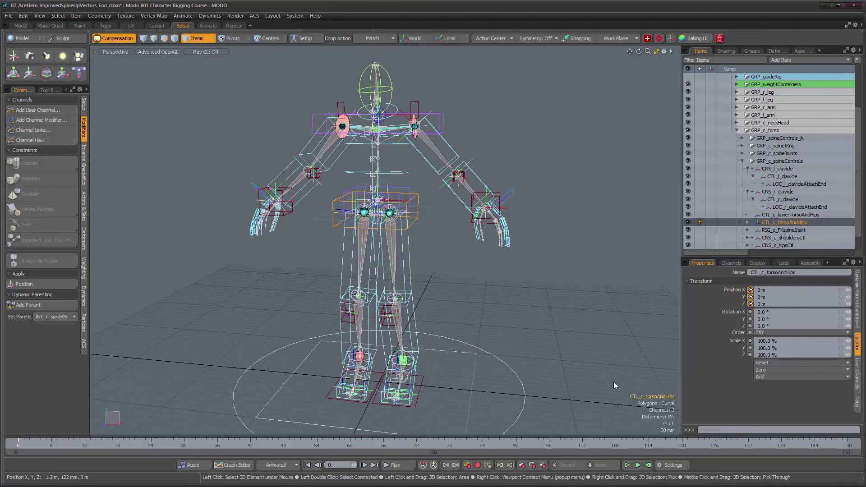